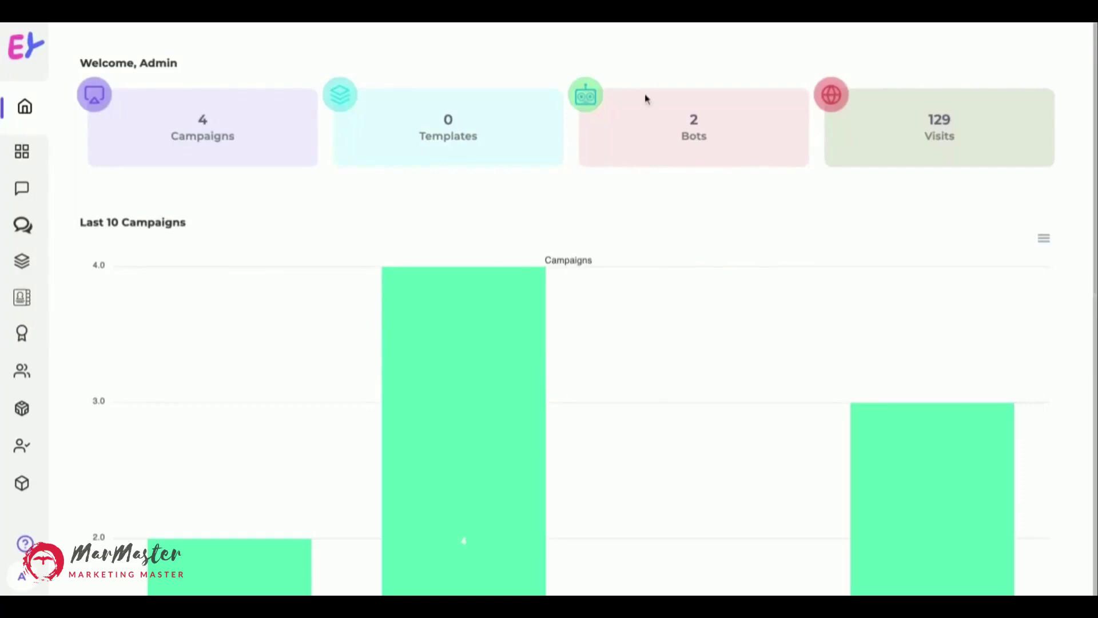
Scroll through the dashboard's campaign, contest and bot statistics charts
scroll(549, 336, down, 2)
scroll(549, 336, down, 7)
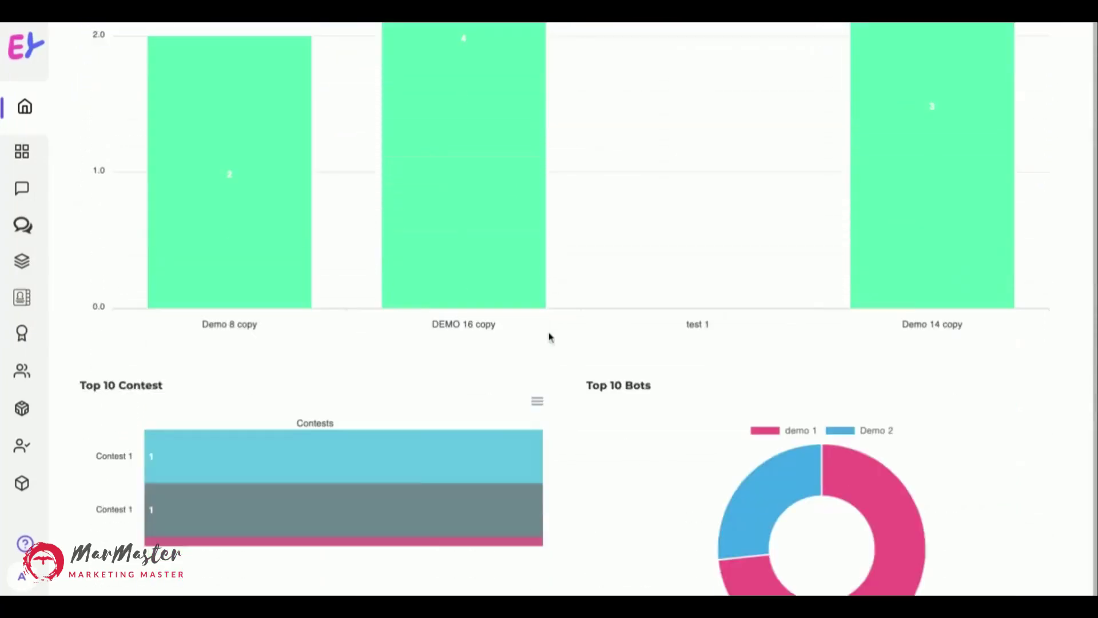
scroll(549, 337, down, 2)
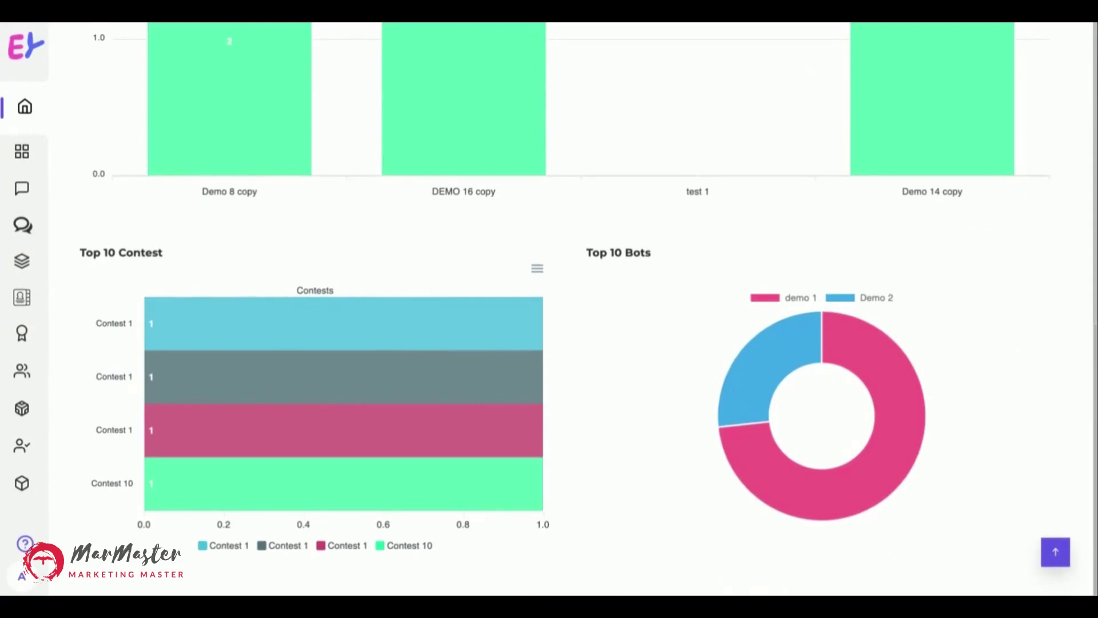
scroll(549, 336, up, 1)
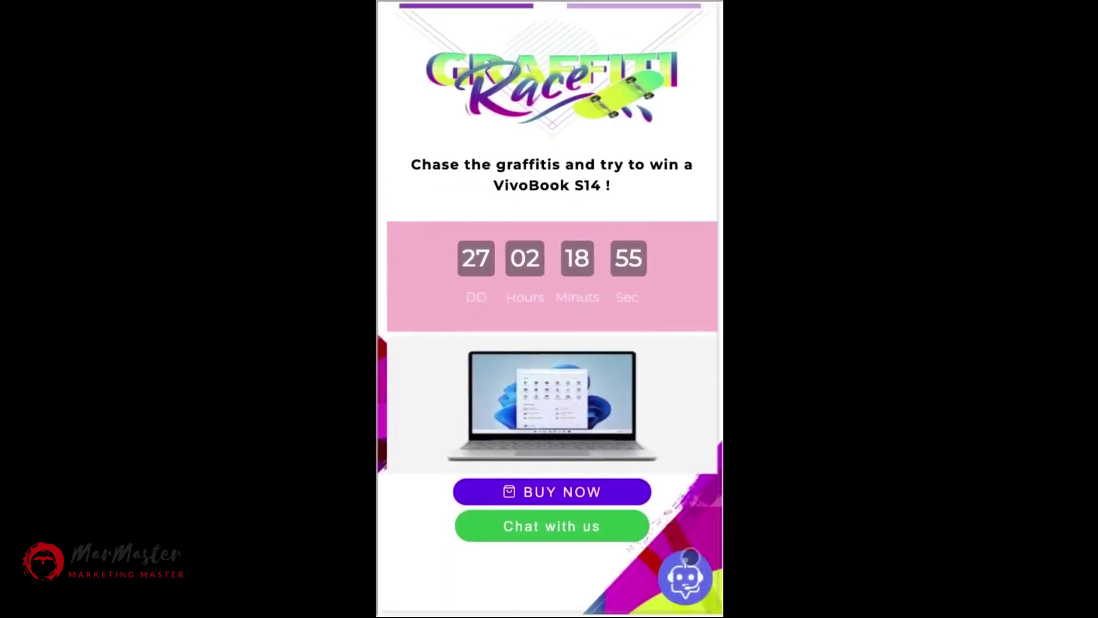
Send the first name 'Jhon' to the demo chatbot, then start the Coca-Cola can-catching game
click(689, 566)
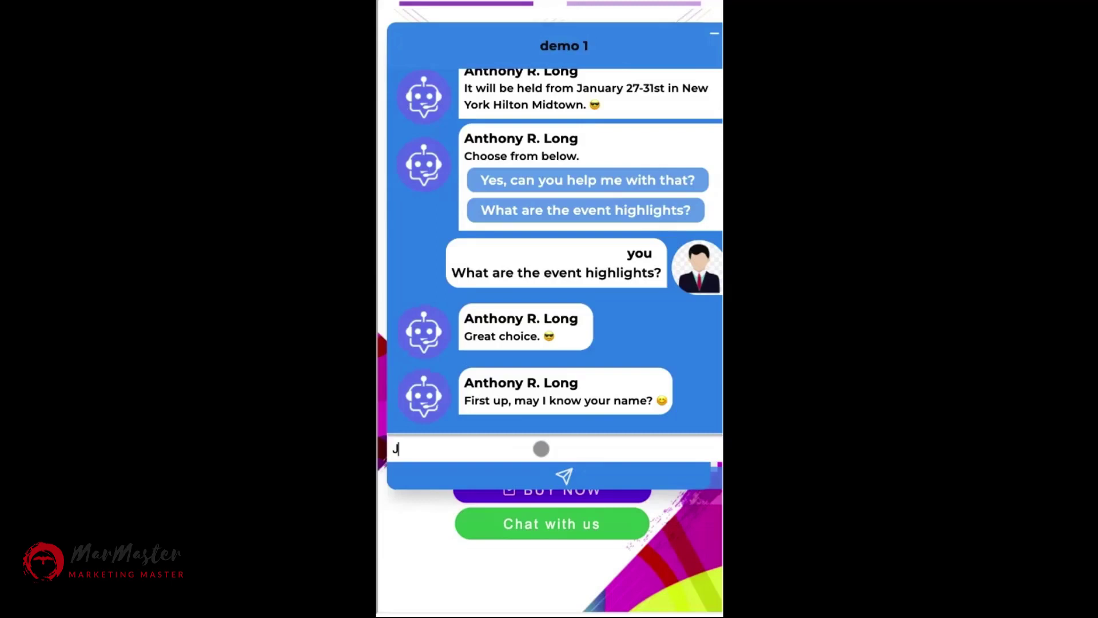
text(hon)
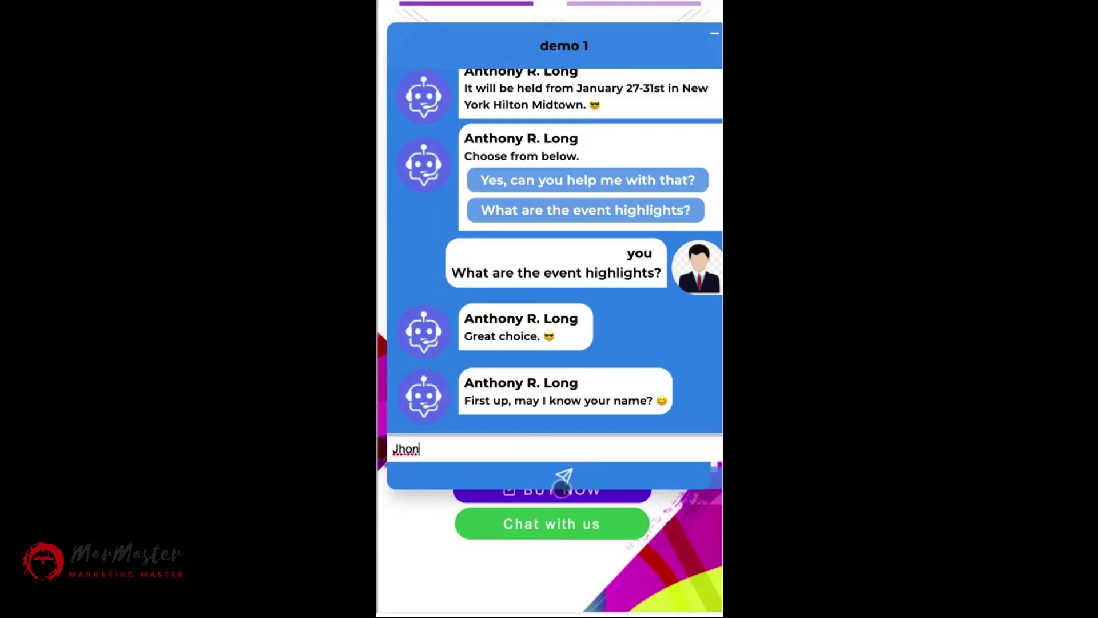
click(563, 477)
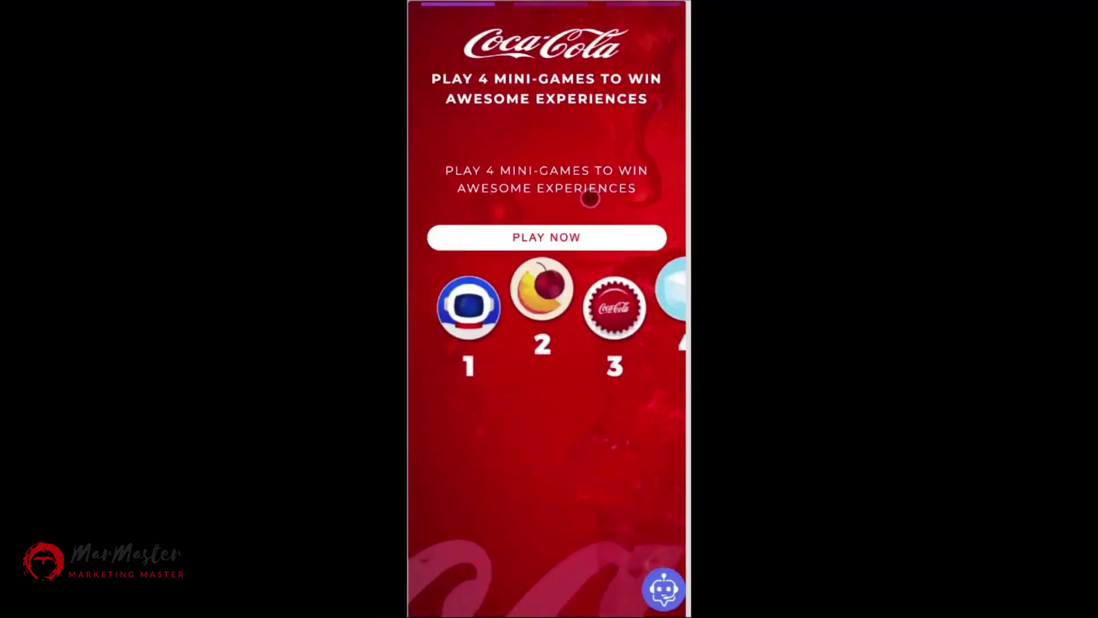
click(558, 240)
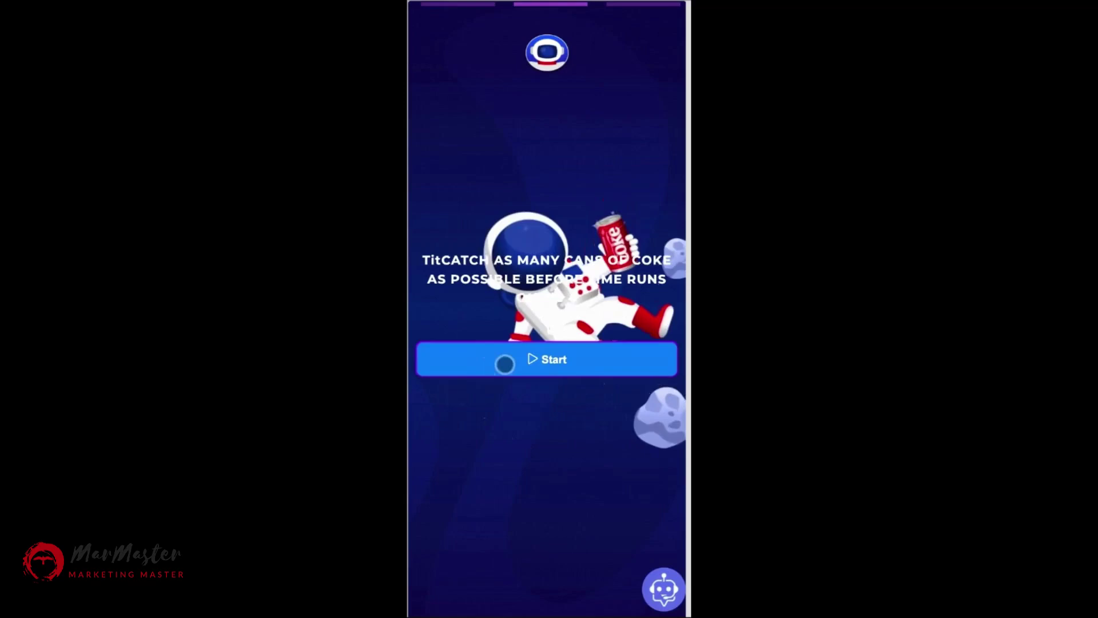
click(545, 358)
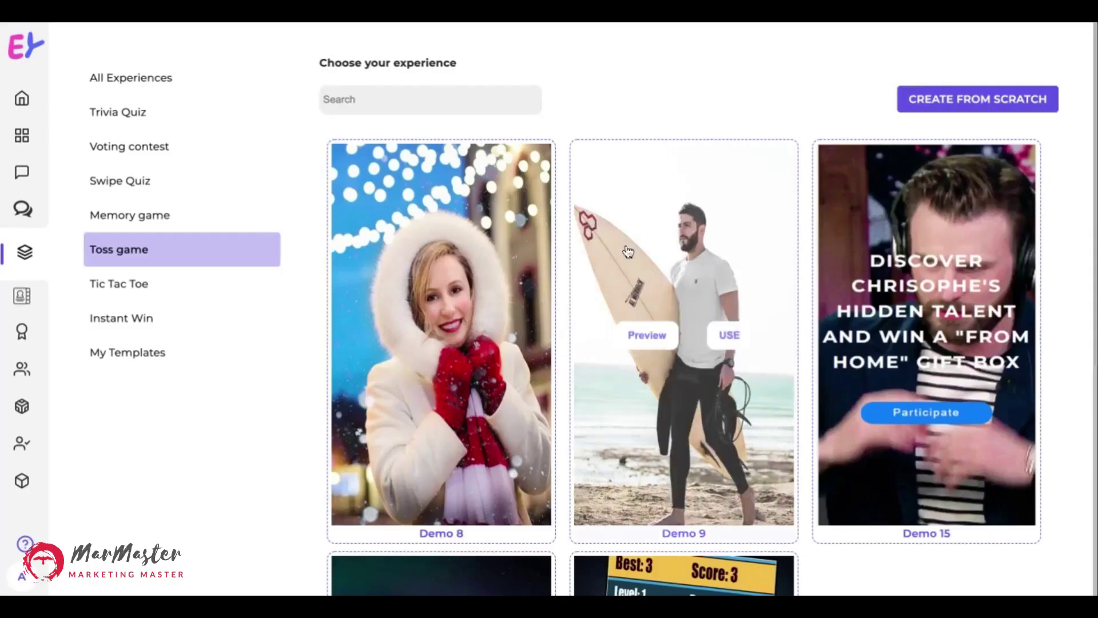
Scroll through the full All Experiences template gallery
scroll(683, 343, down, 2)
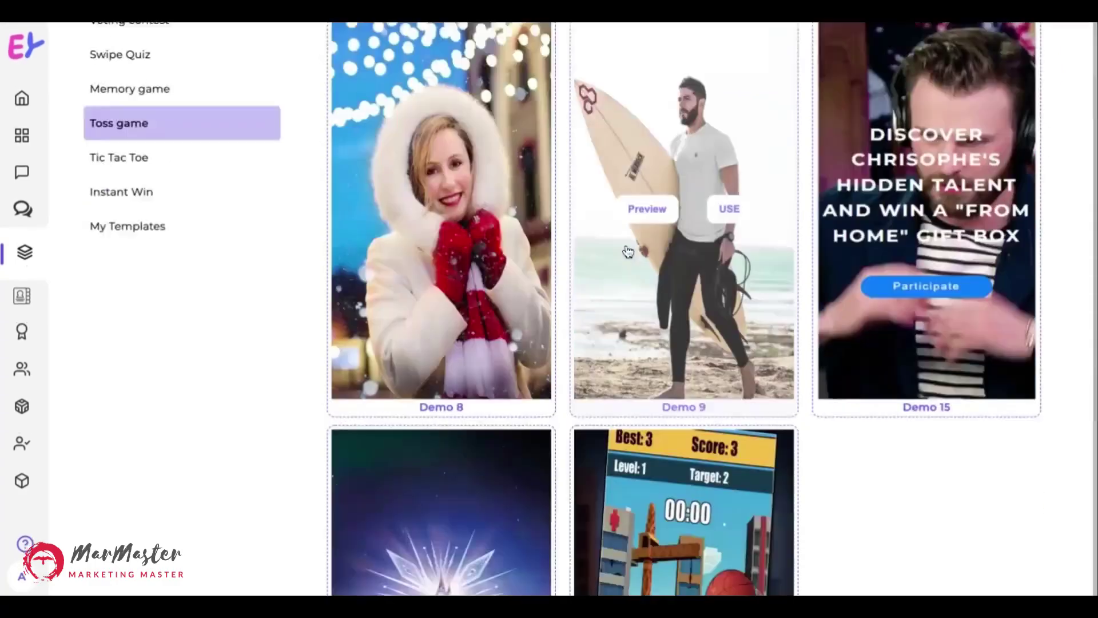
scroll(684, 343, down, 5)
scroll(473, 244, up, 8)
scroll(173, 108, down, 1)
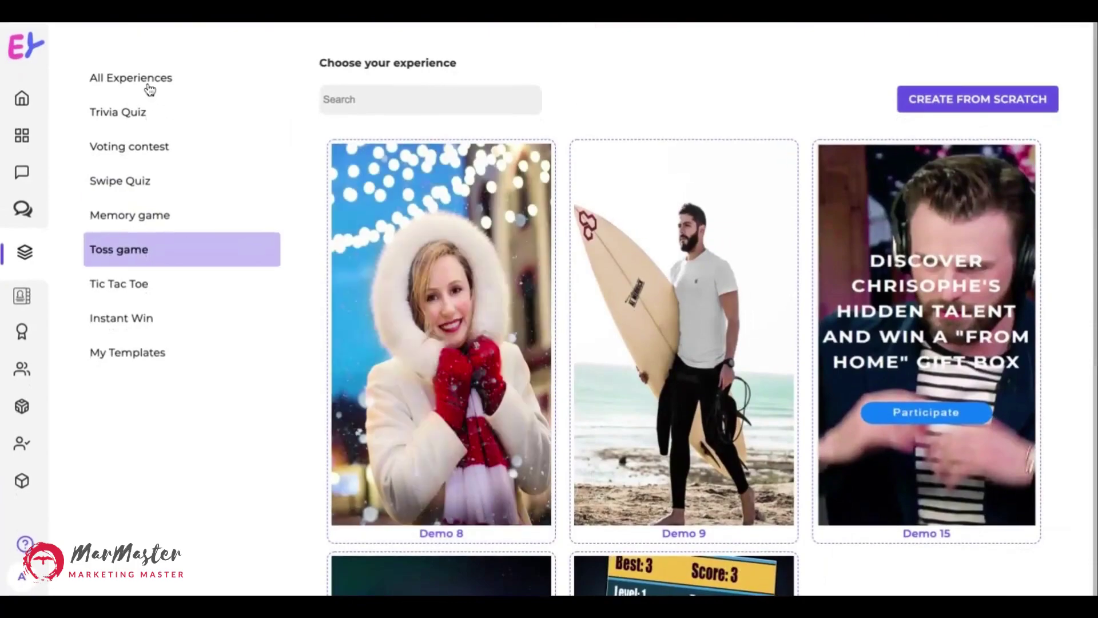
click(150, 89)
scroll(446, 228, down, 3)
scroll(452, 372, down, 9)
scroll(456, 374, up, 2)
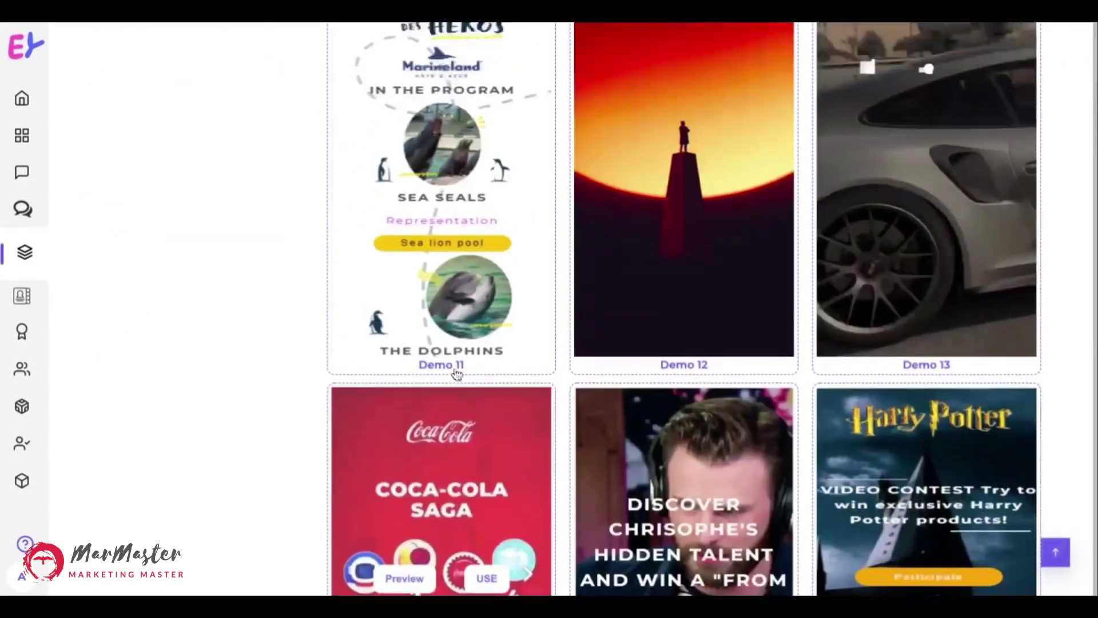
scroll(456, 375, up, 6)
scroll(221, 191, up, 5)
Filter templates by Trivia Quiz, Voting, Swipe Quiz, Memory, Toss, Tic Tac Toe and Instant Win
click(125, 120)
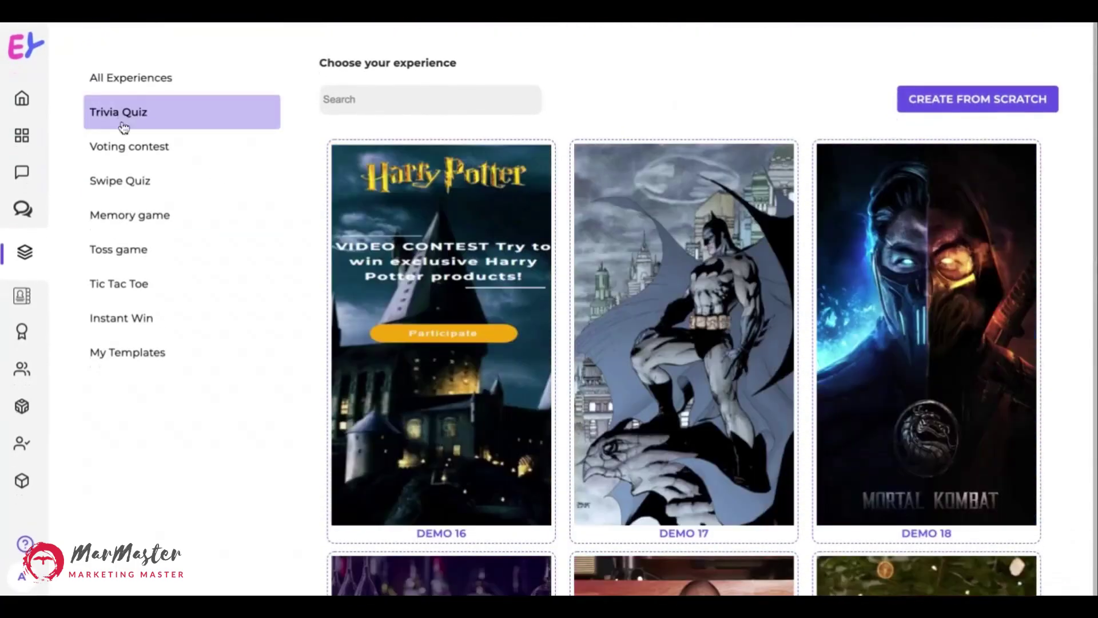
click(118, 151)
click(115, 181)
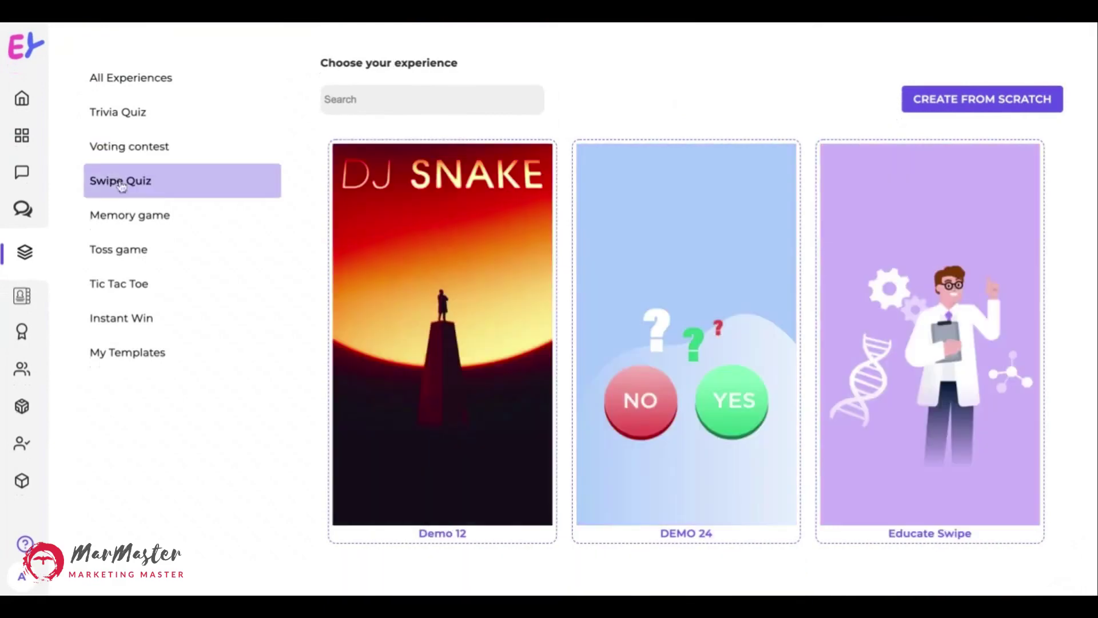
click(120, 223)
click(113, 256)
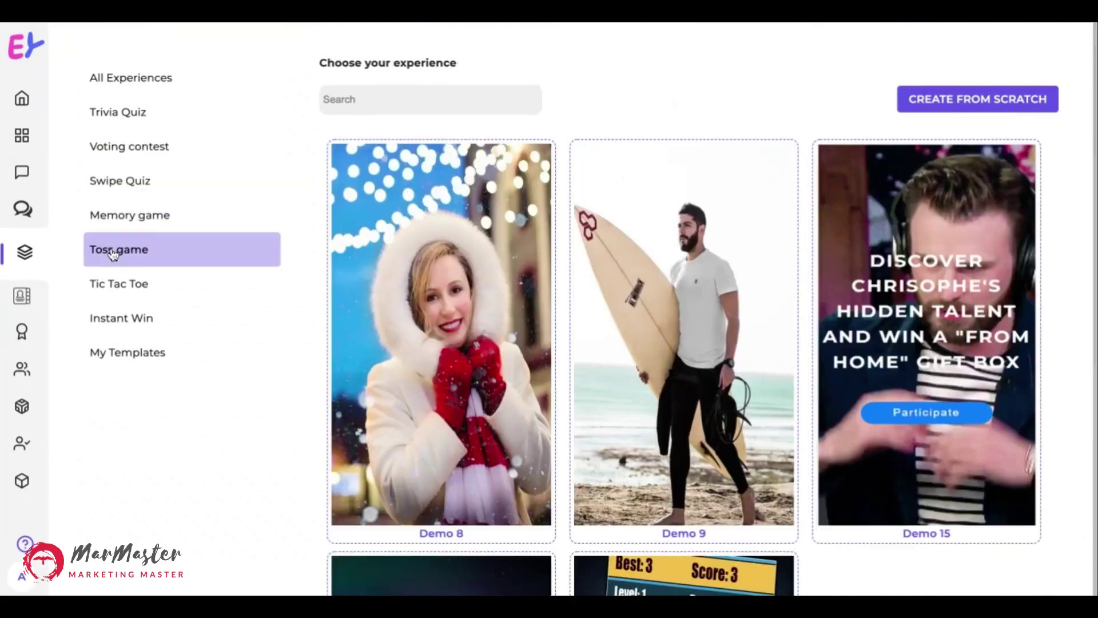
click(118, 292)
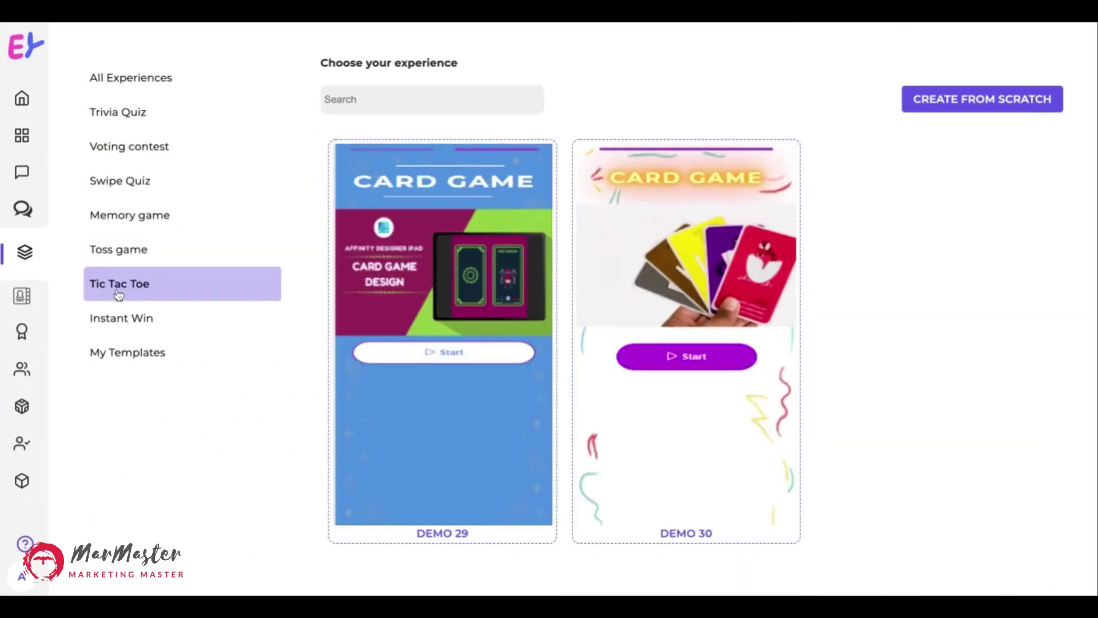
click(123, 326)
Scroll the Instant Win templates, then return to All Experiences
scroll(358, 435, down, 1)
scroll(358, 435, down, 5)
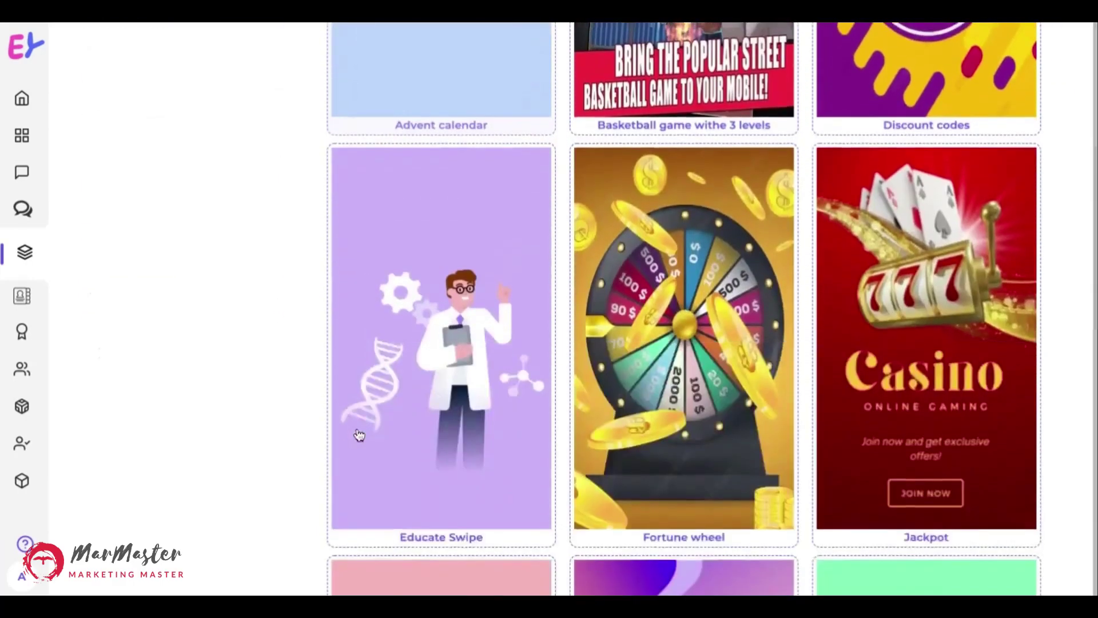
scroll(358, 434, down, 3)
scroll(358, 435, down, 3)
scroll(358, 435, down, 5)
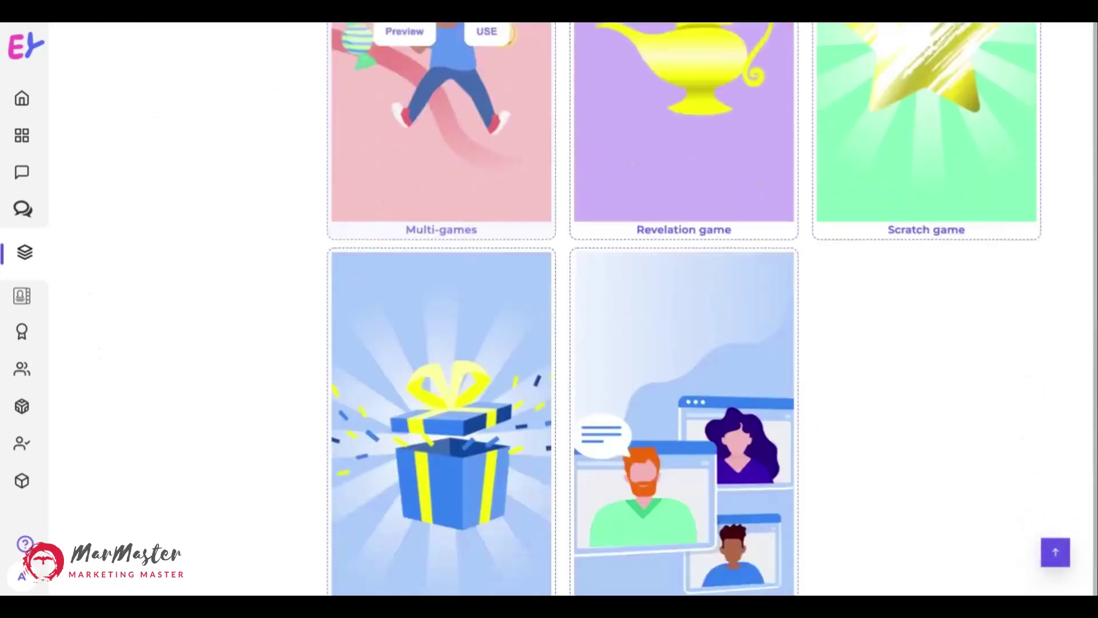
scroll(358, 435, up, 6)
scroll(358, 434, up, 7)
scroll(320, 423, up, 3)
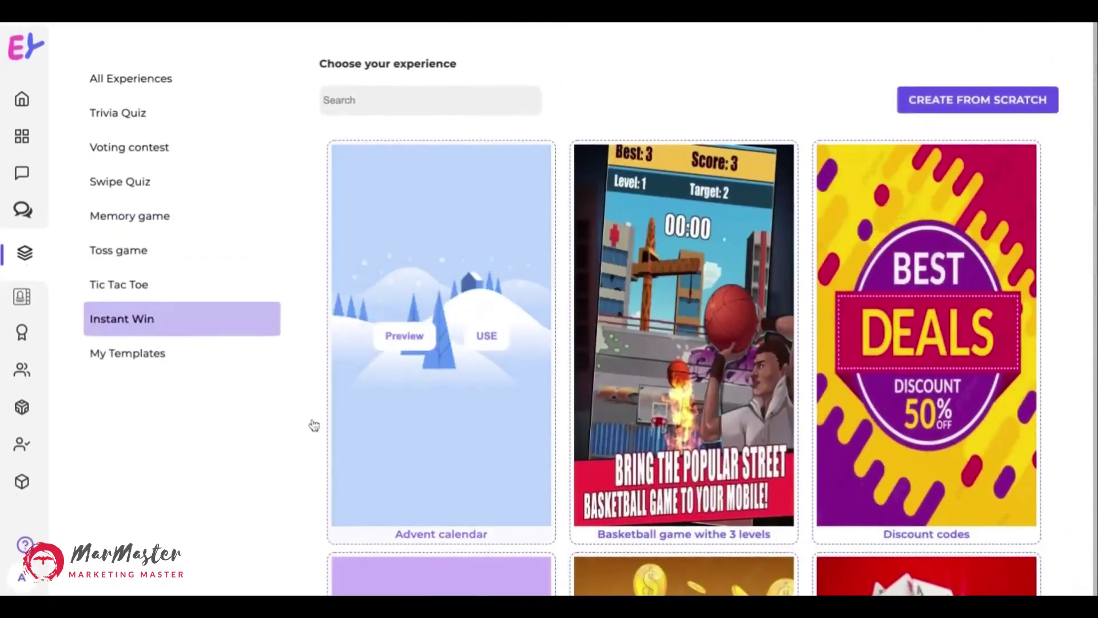
click(135, 81)
scroll(612, 404, down, 1)
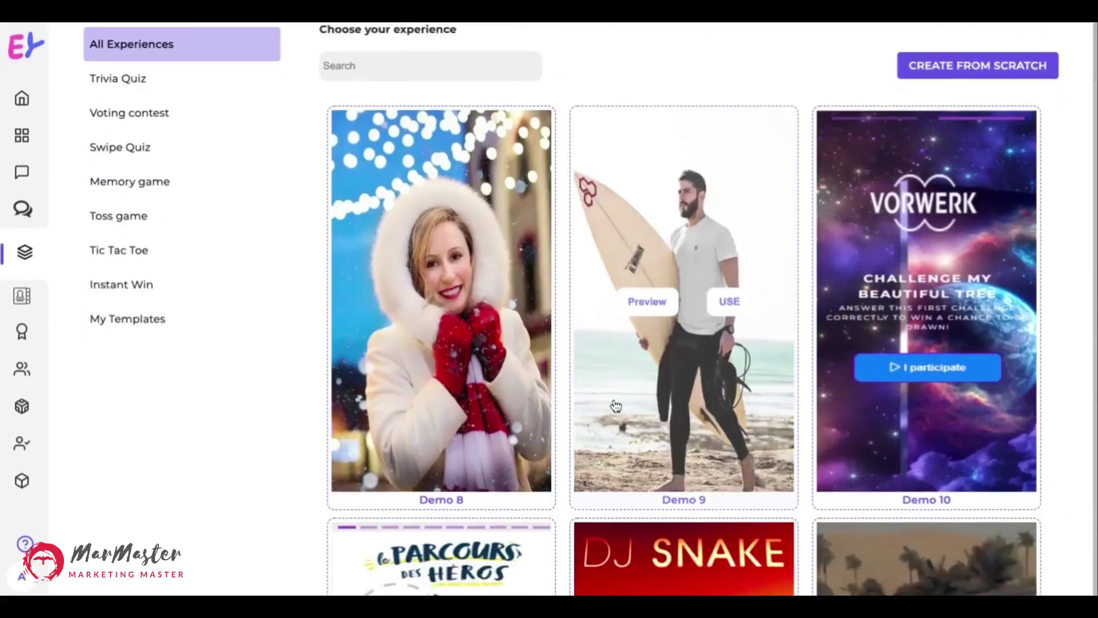
scroll(613, 404, down, 4)
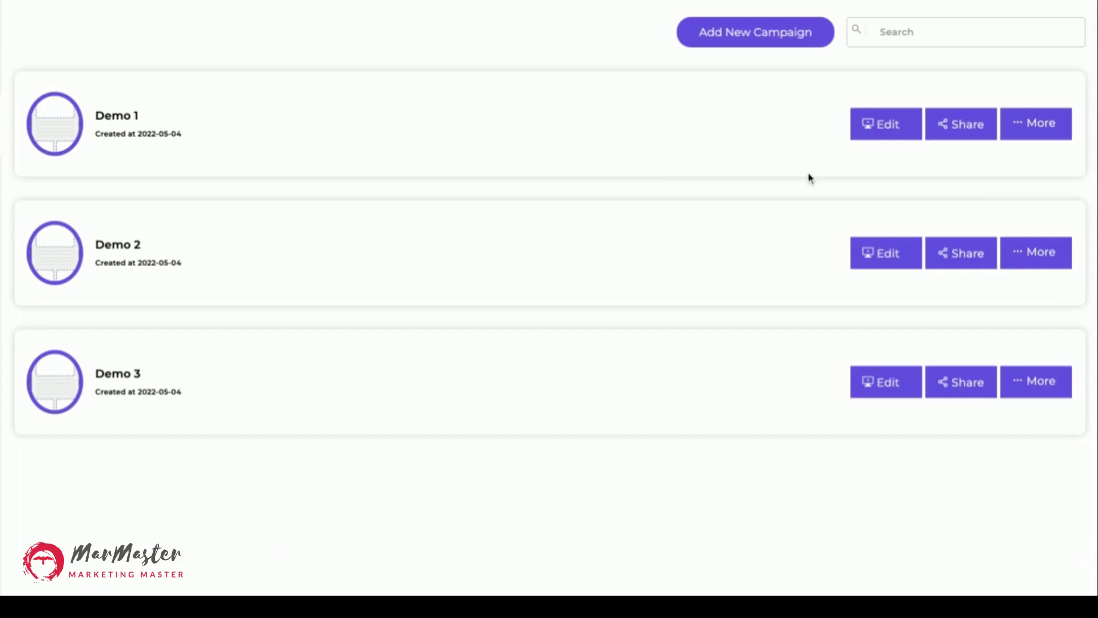
Create a campaign named 'demo' with a short description from Add New Campaign
click(1035, 123)
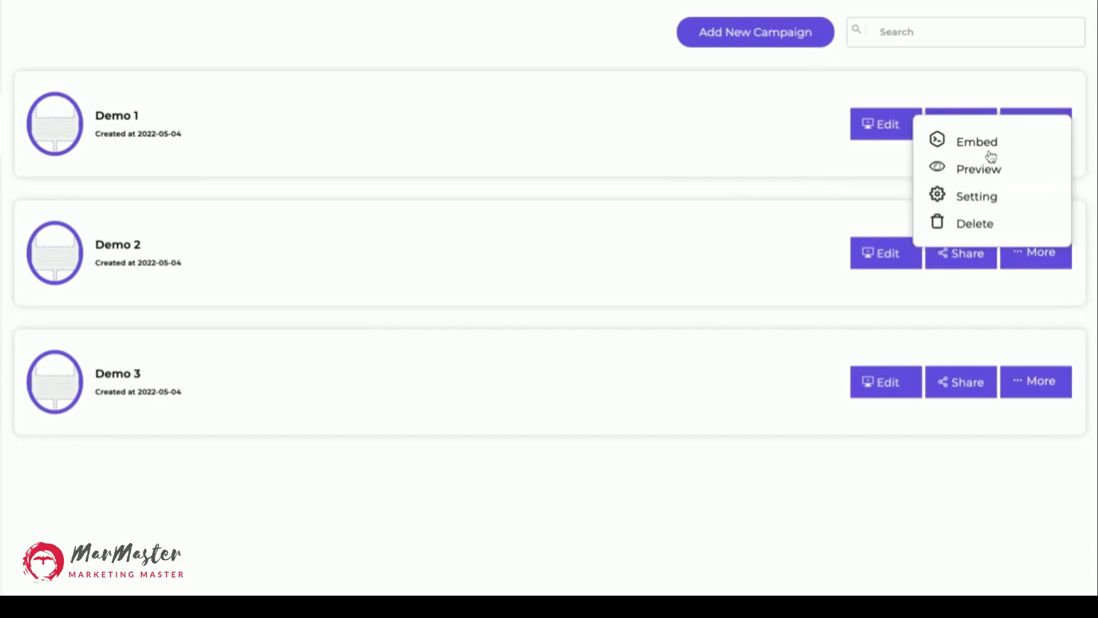
click(746, 40)
click(409, 236)
text(demo desc)
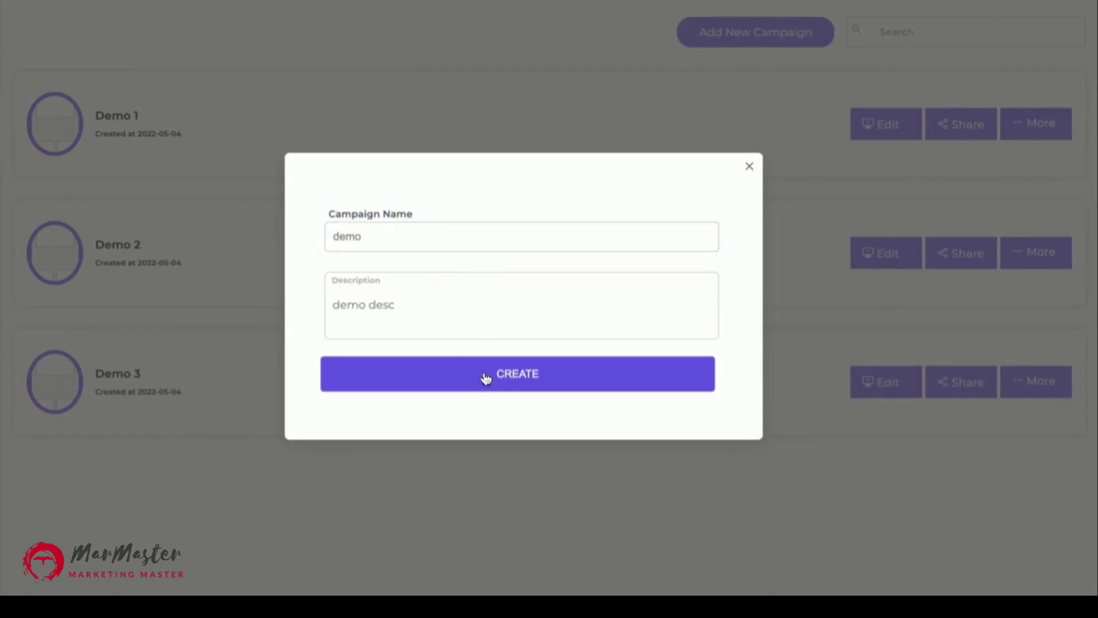
click(486, 378)
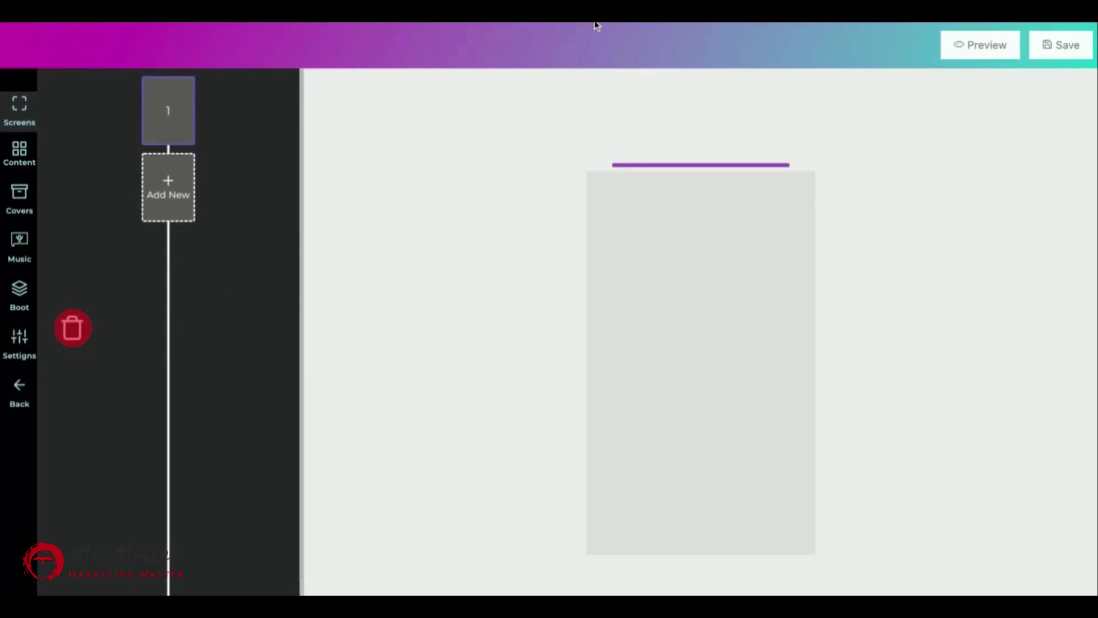
Pick the Beer Pong Balloon game template from the Add Screen gallery as a new screen
click(168, 187)
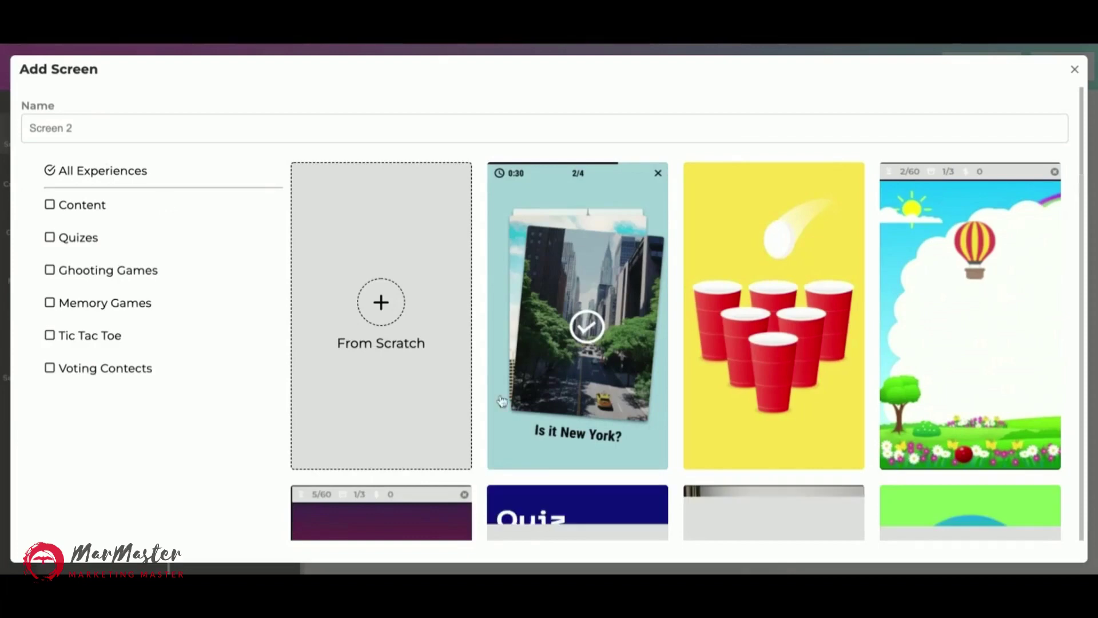
scroll(502, 400, down, 1)
scroll(501, 400, down, 2)
scroll(501, 401, down, 2)
scroll(502, 401, down, 2)
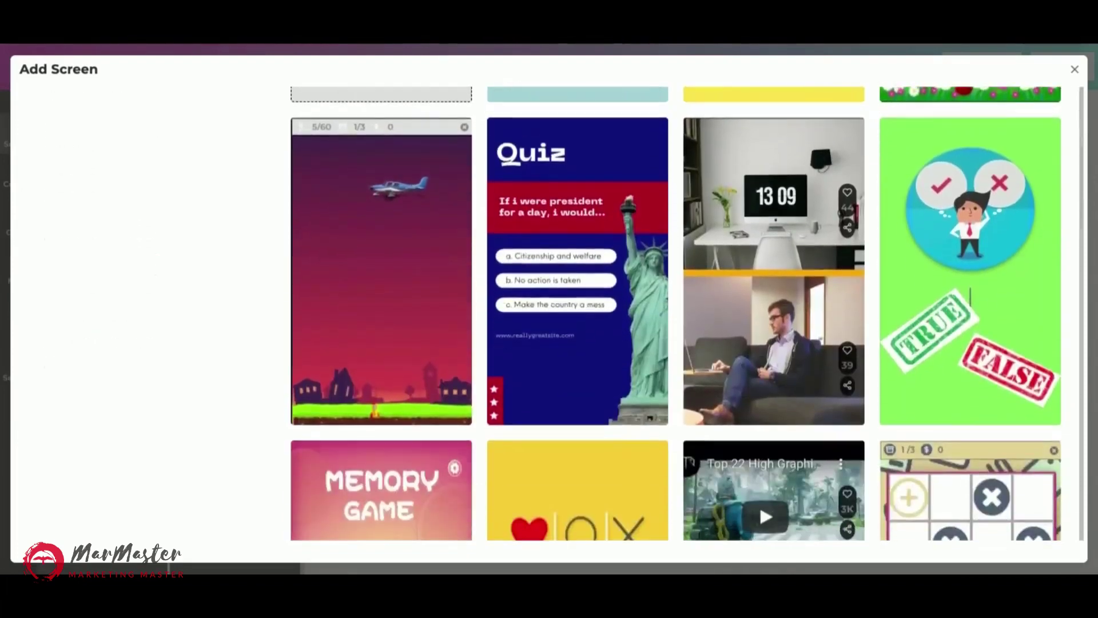
scroll(758, 500, down, 2)
scroll(758, 499, down, 2)
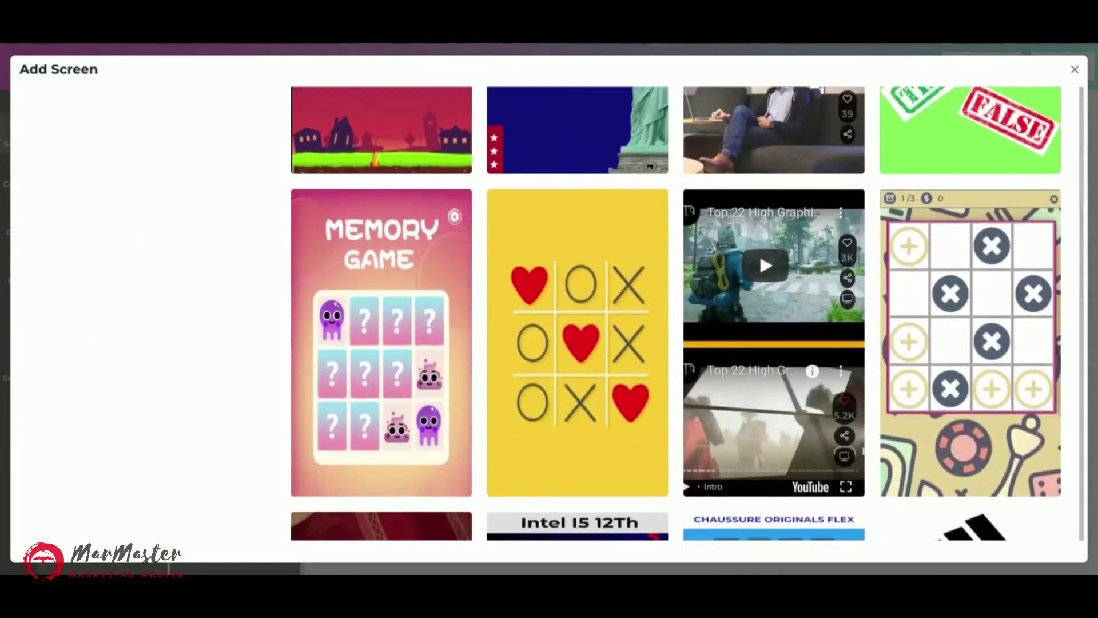
scroll(675, 314, up, 2)
scroll(675, 315, up, 5)
scroll(675, 314, up, 4)
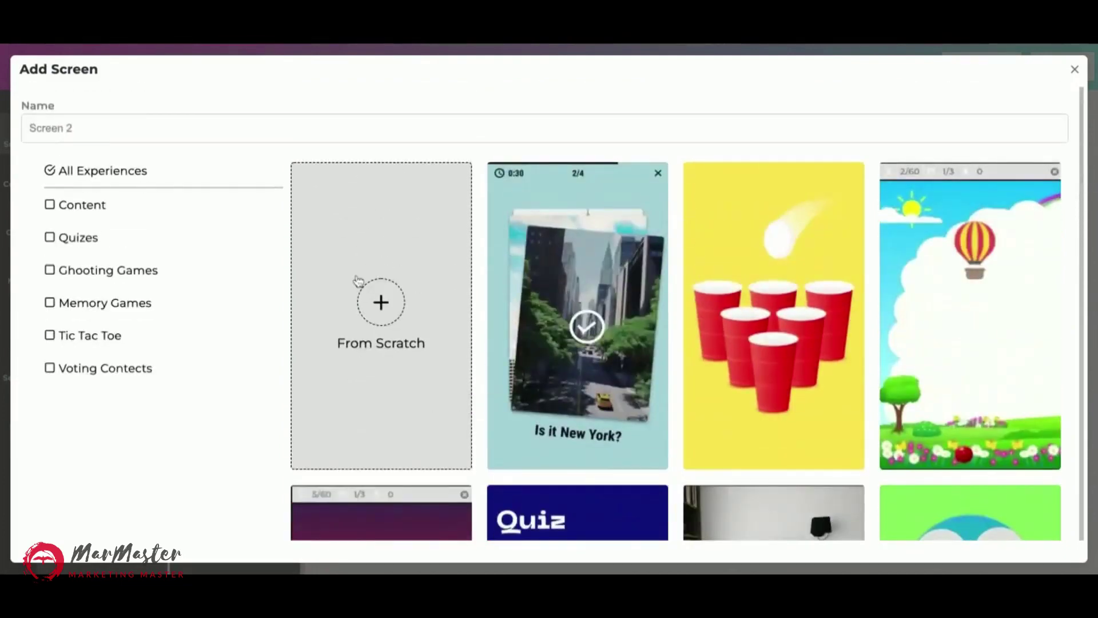
scroll(394, 344, down, 1)
scroll(392, 343, down, 1)
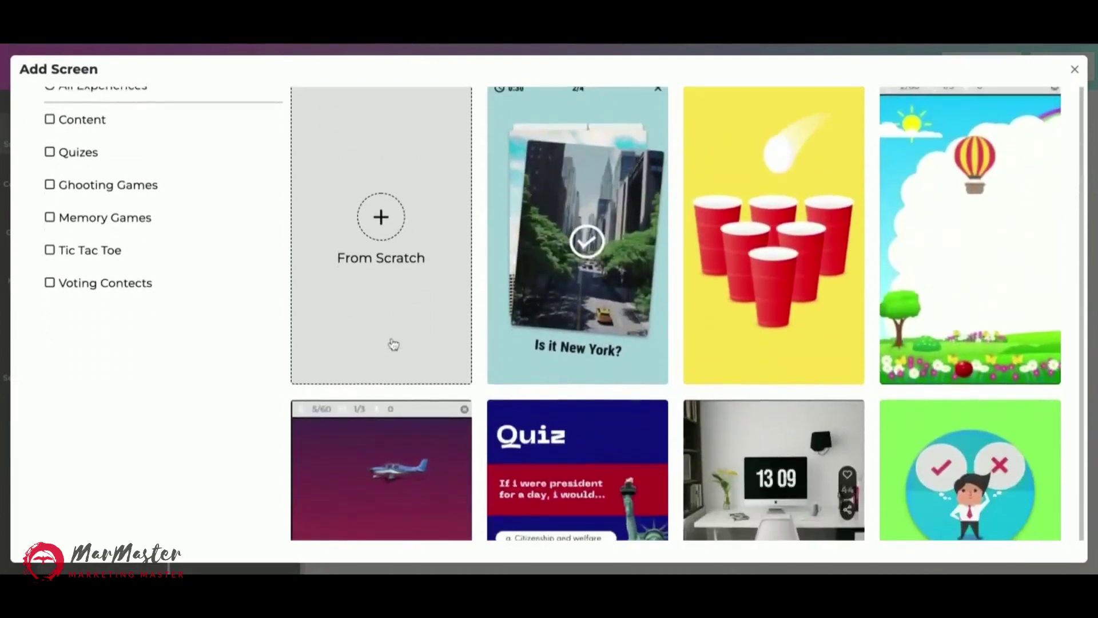
scroll(393, 343, down, 1)
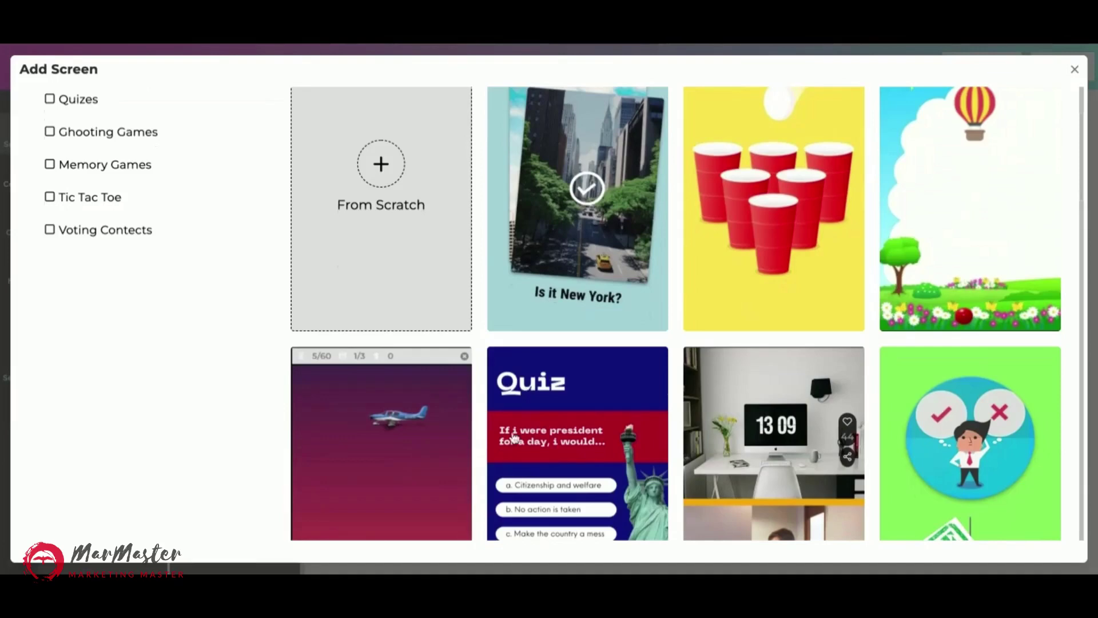
scroll(455, 403, down, 3)
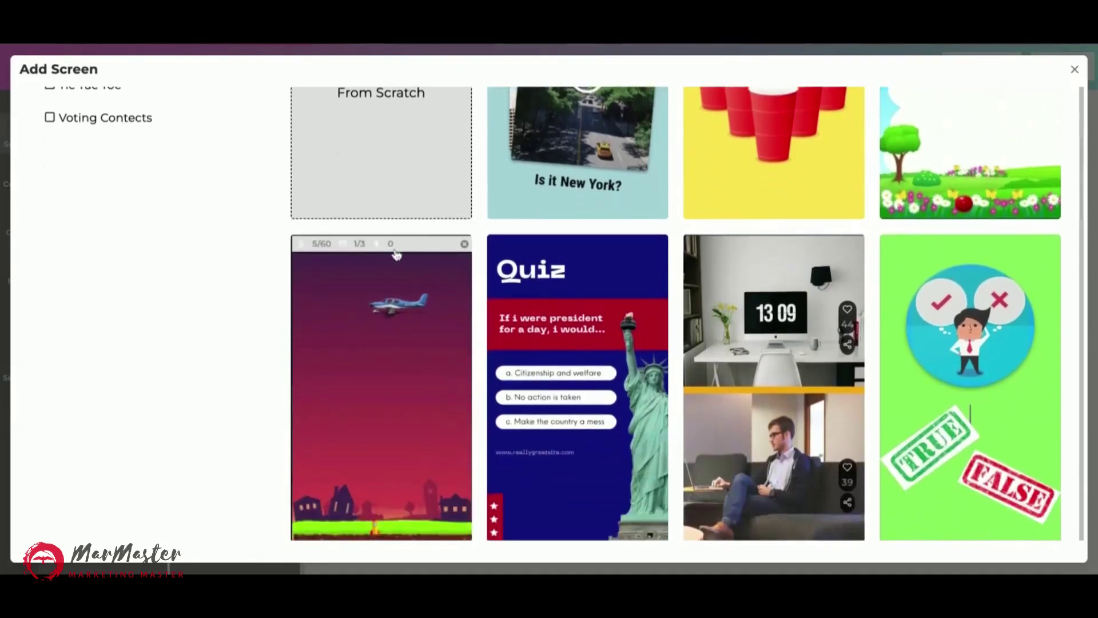
scroll(471, 391, up, 1)
scroll(471, 391, up, 2)
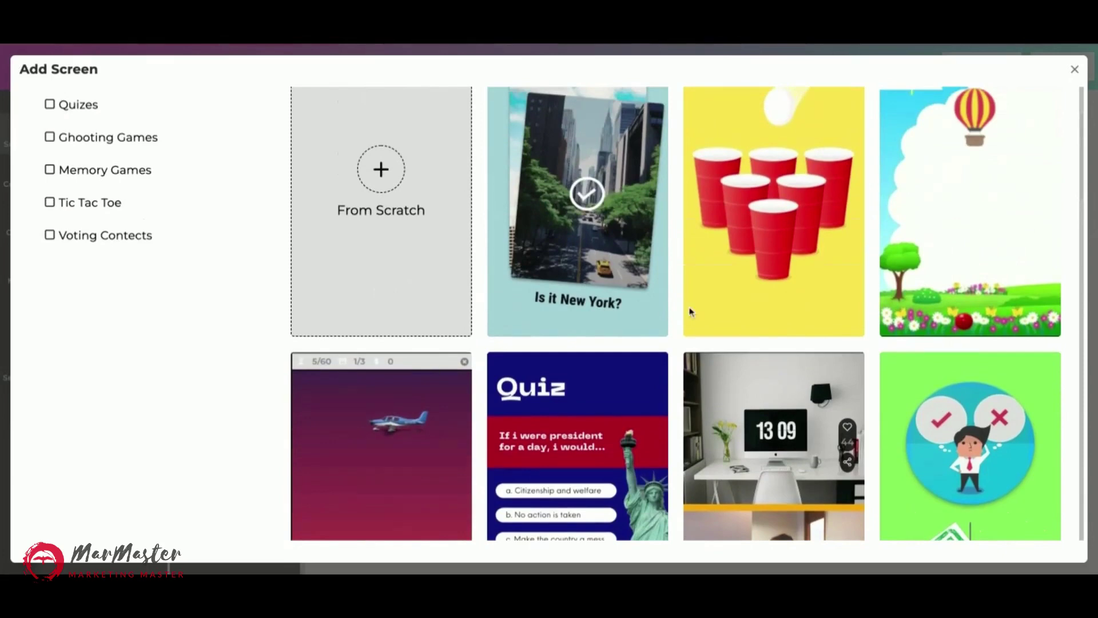
click(897, 243)
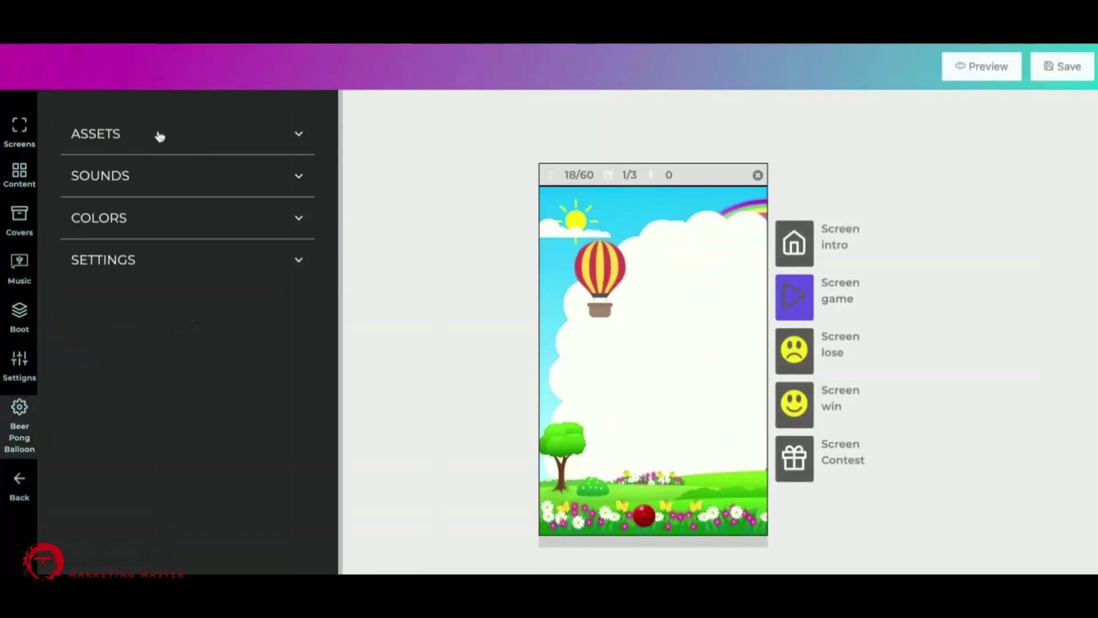
Set the balloon game's background image to the Pixabay people-network business photo
click(118, 141)
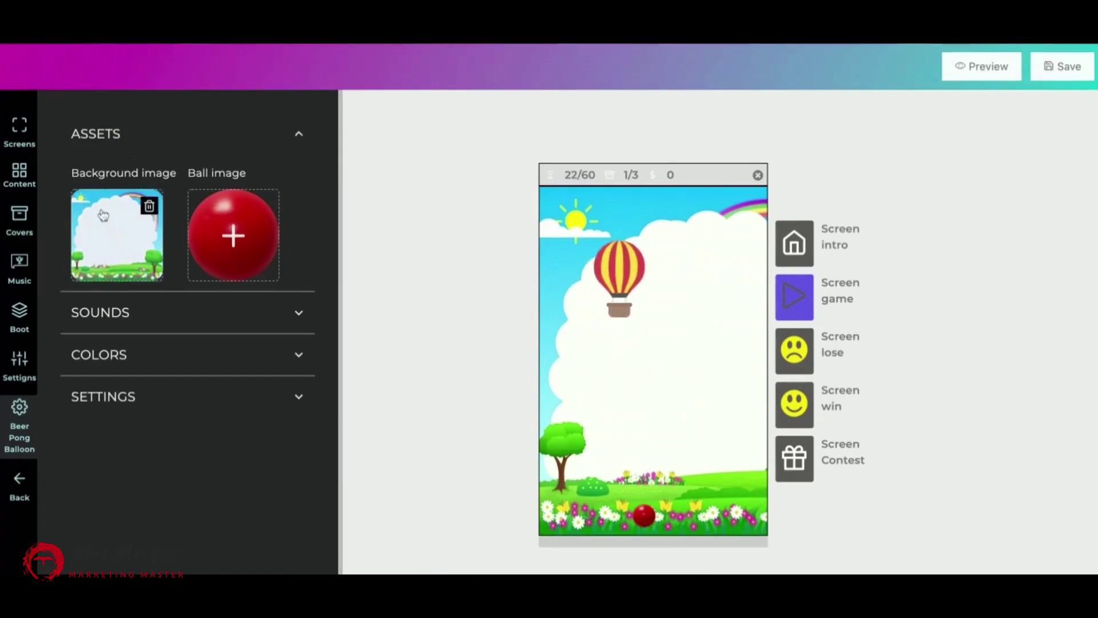
click(111, 241)
click(526, 113)
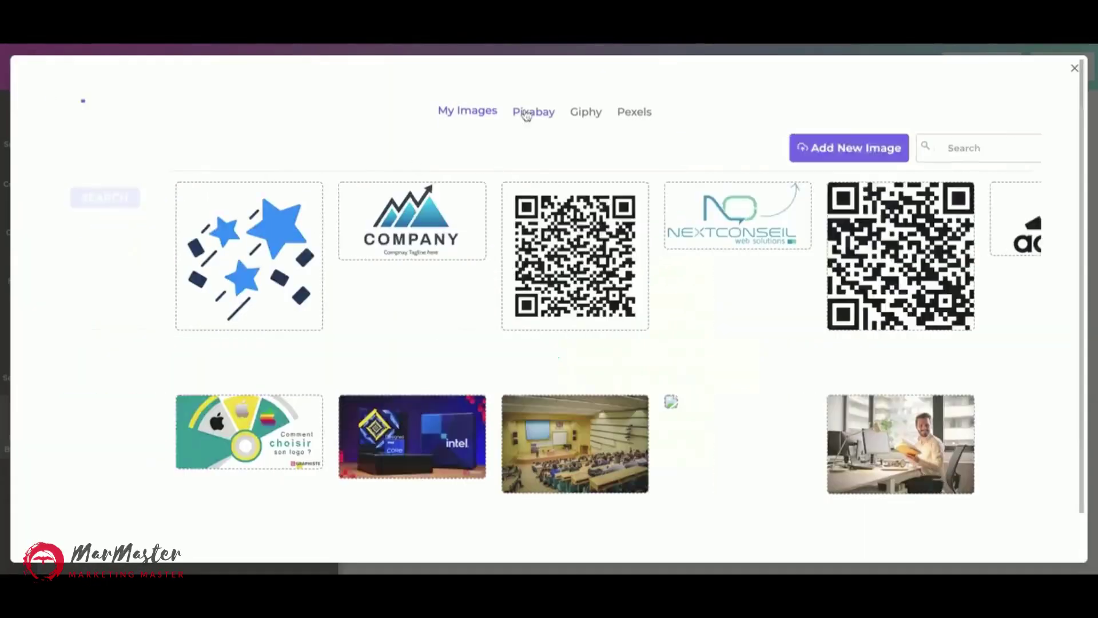
click(644, 301)
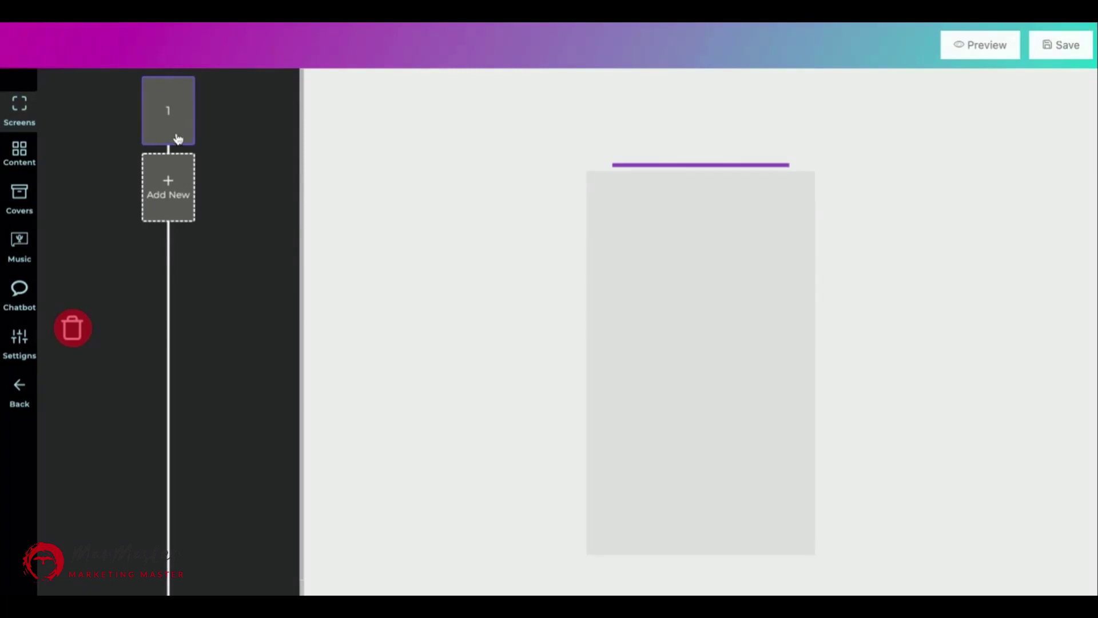
Add a second screen using the Beer Pong Balloon game template
click(166, 182)
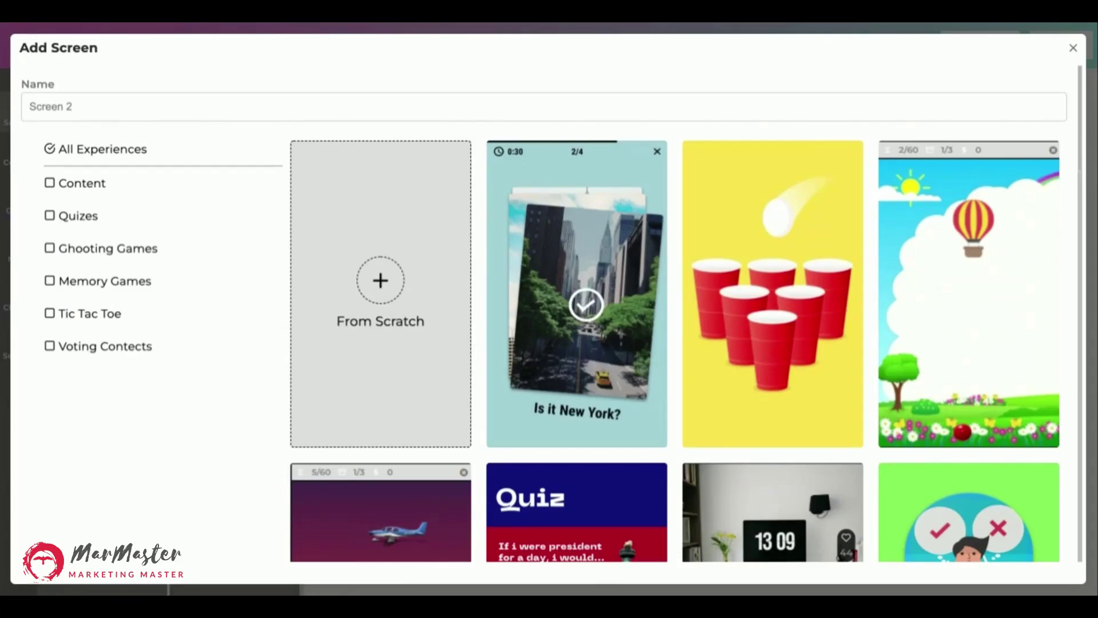
scroll(624, 403, down, 1)
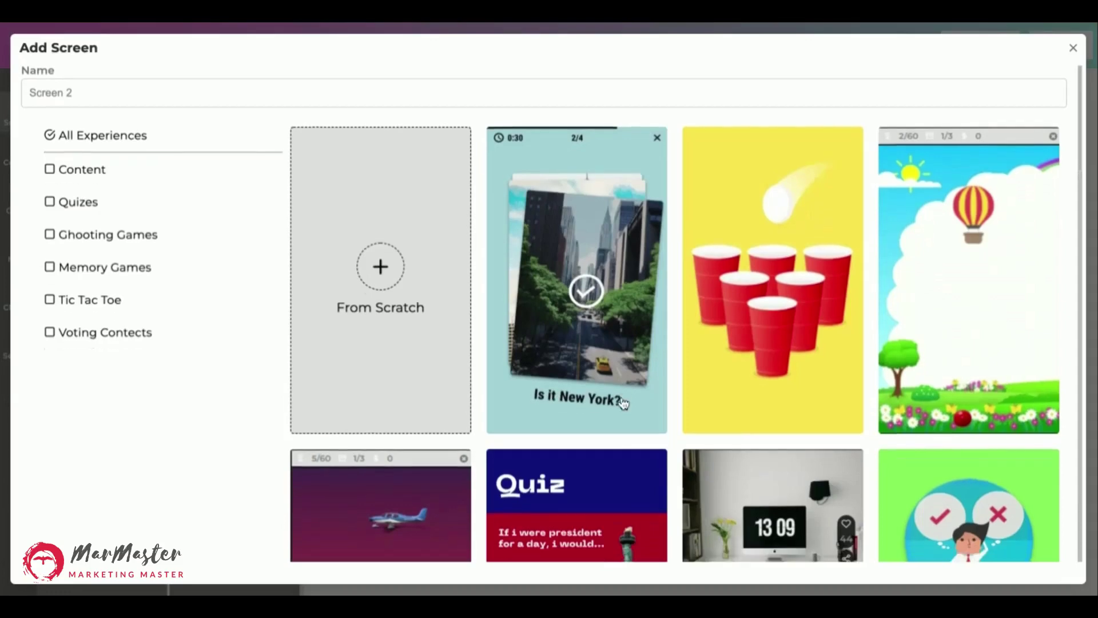
scroll(623, 404, down, 2)
scroll(623, 404, down, 1)
scroll(624, 404, down, 1)
scroll(623, 403, down, 1)
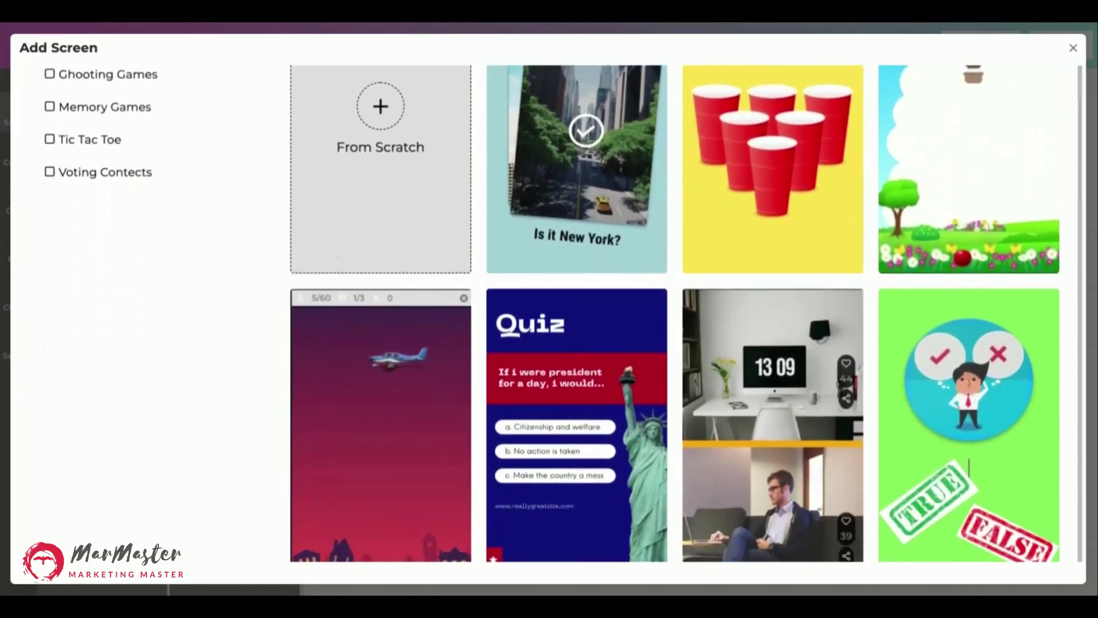
click(952, 194)
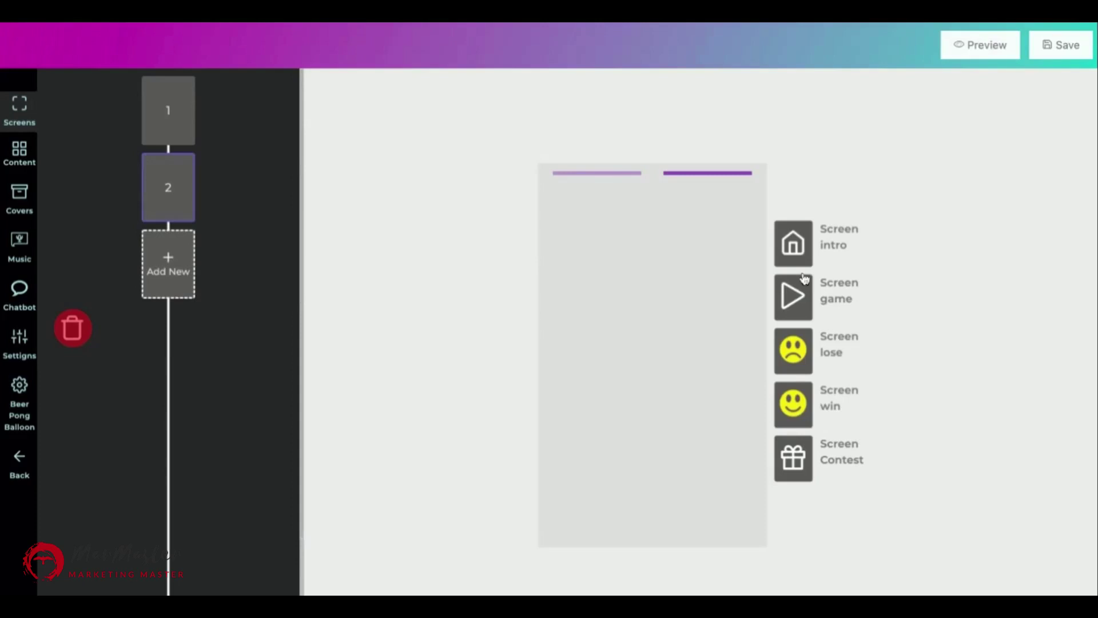
Preview the balloon game's play and intro screens
click(791, 292)
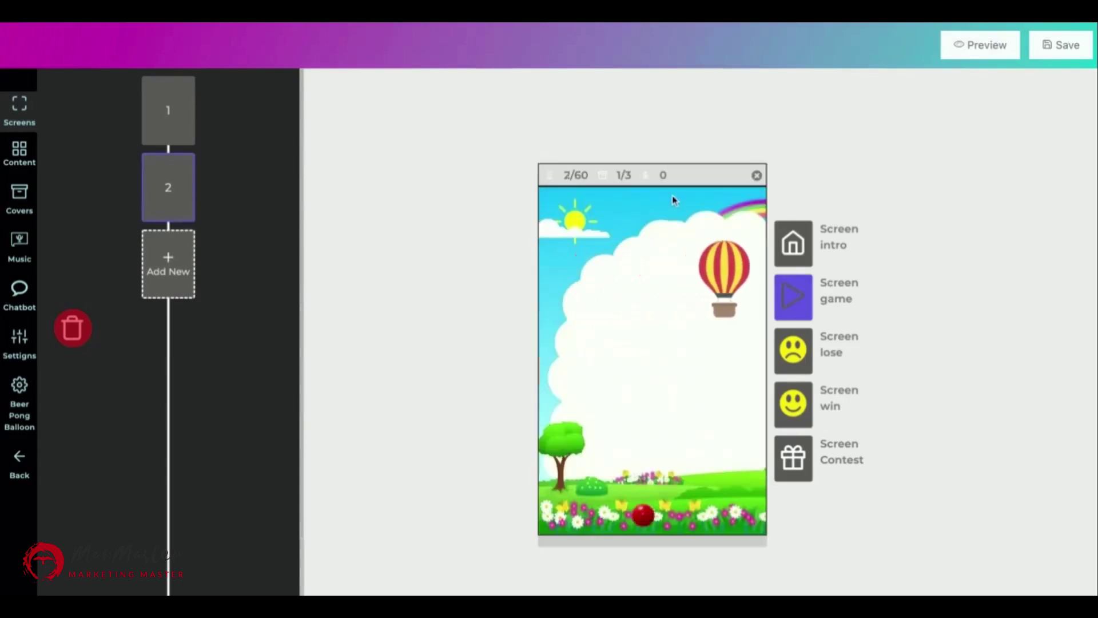
click(793, 245)
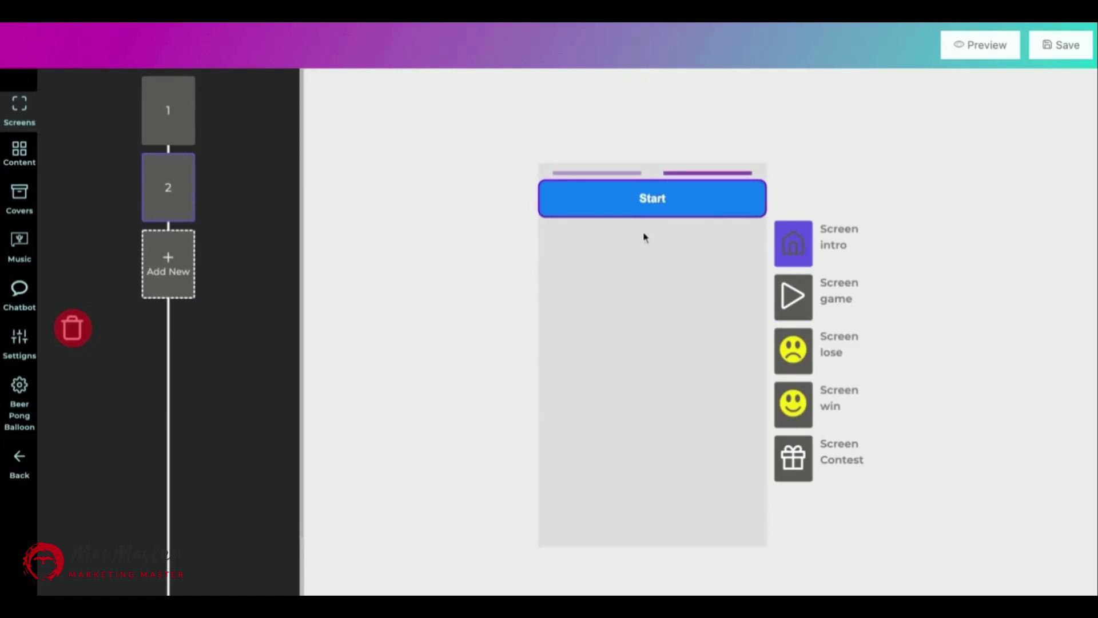
click(793, 297)
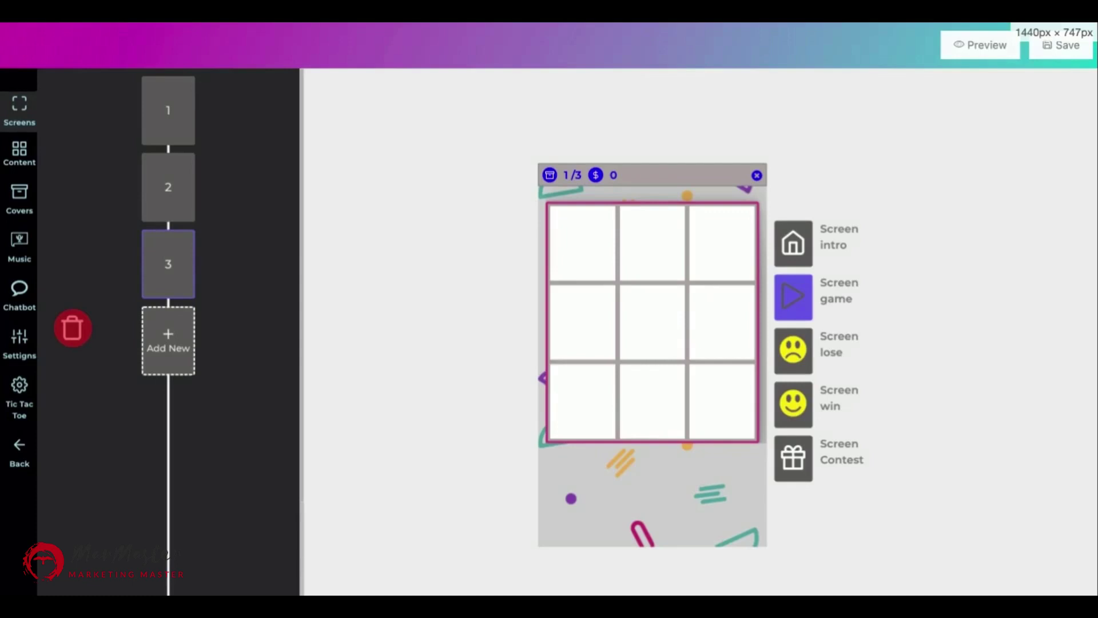
Test-play Tic Tac Toe, winning the first round with a diagonal for 100 points
click(592, 264)
click(657, 329)
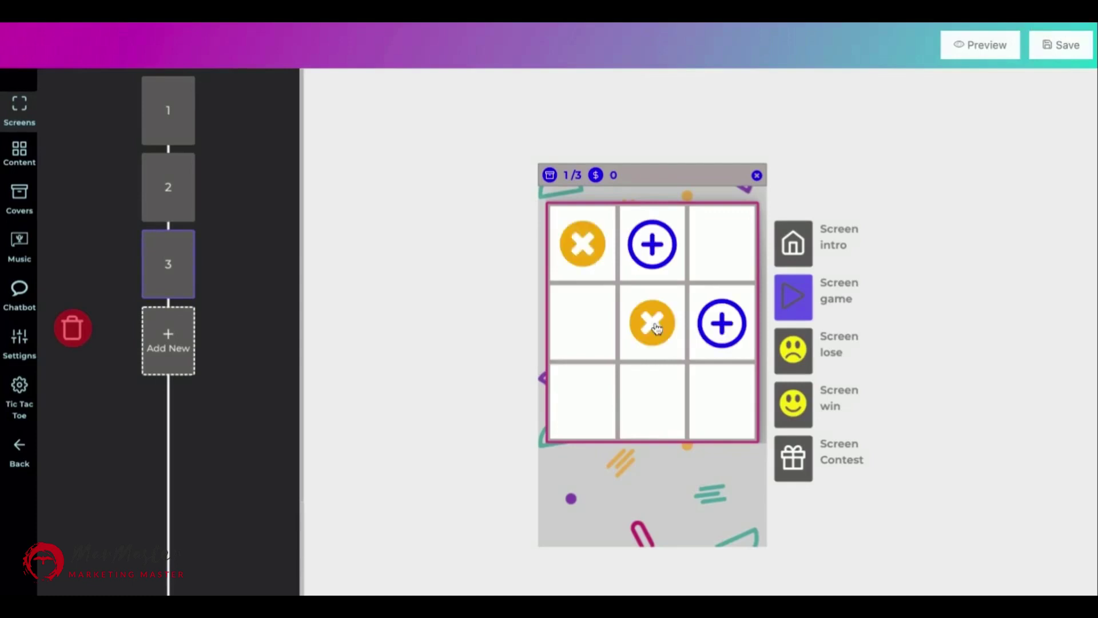
click(714, 405)
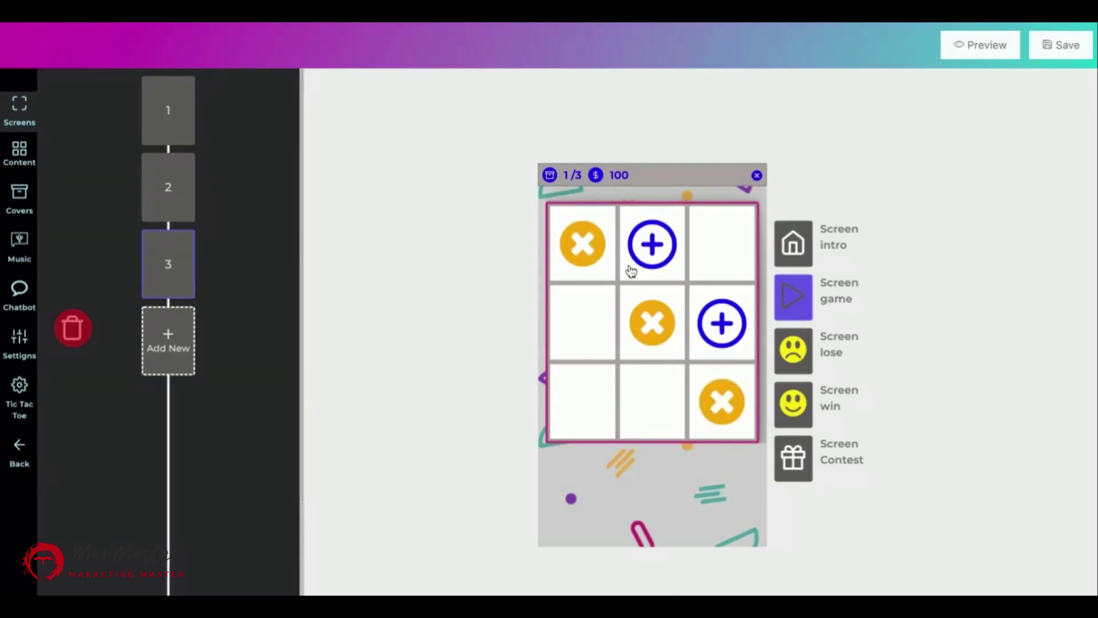
click(728, 249)
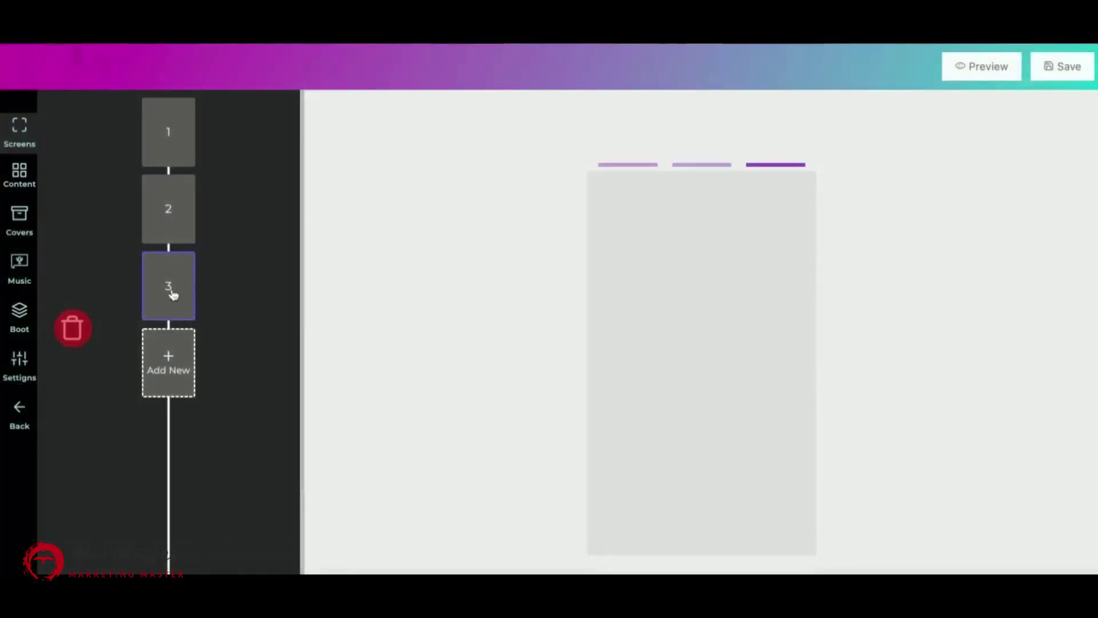
Set the third screen's background to the sprouting-seedling stock photo
click(24, 369)
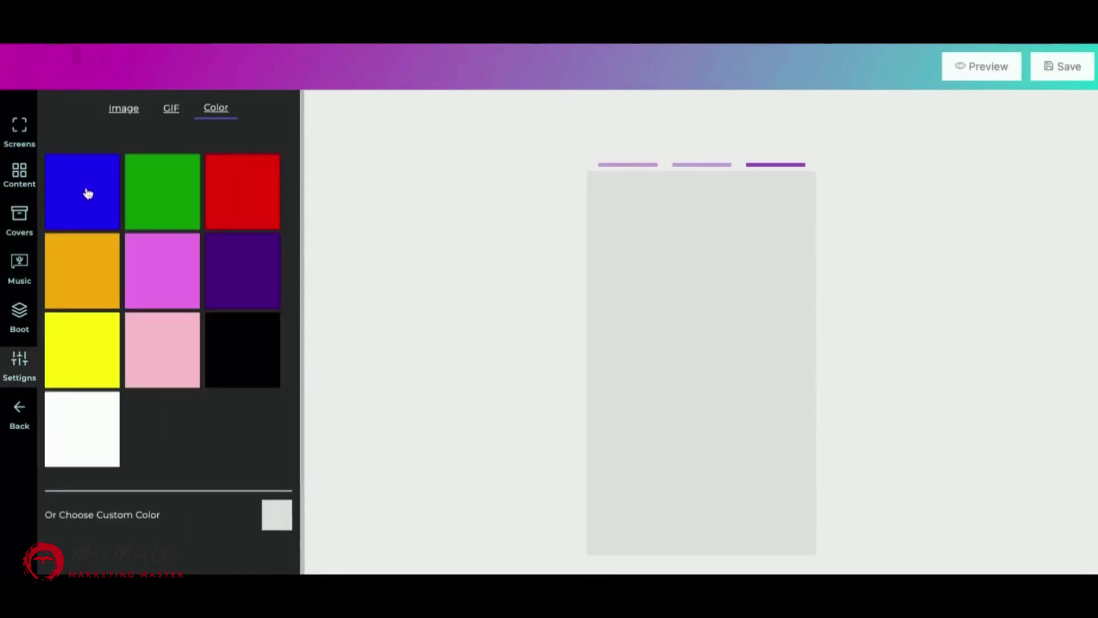
click(123, 108)
scroll(155, 367, down, 2)
scroll(156, 367, down, 3)
scroll(156, 366, down, 3)
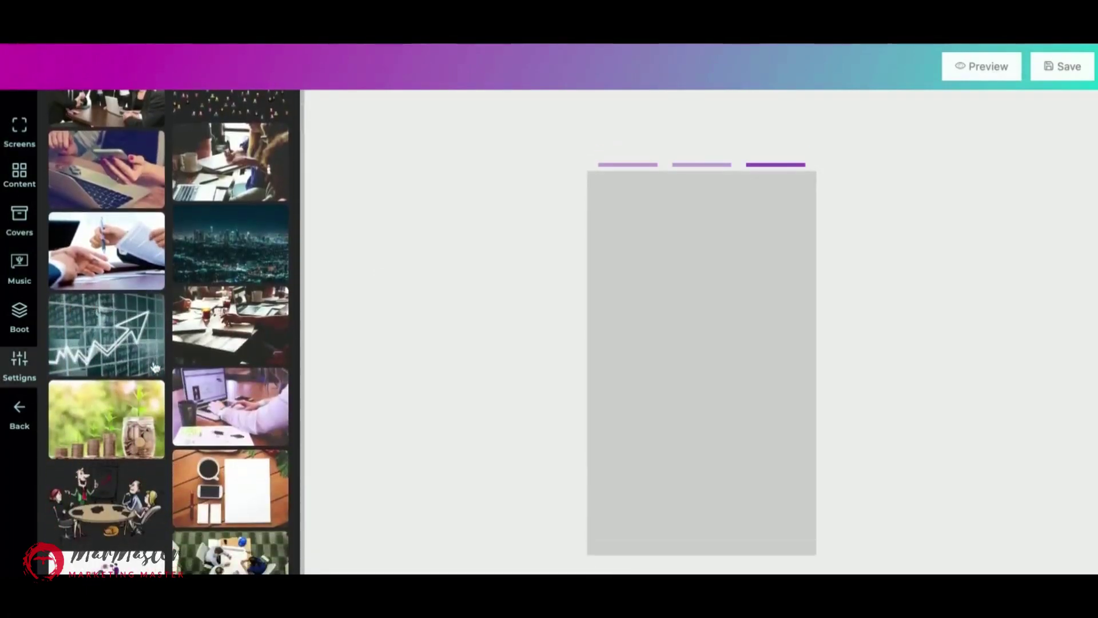
scroll(154, 367, down, 2)
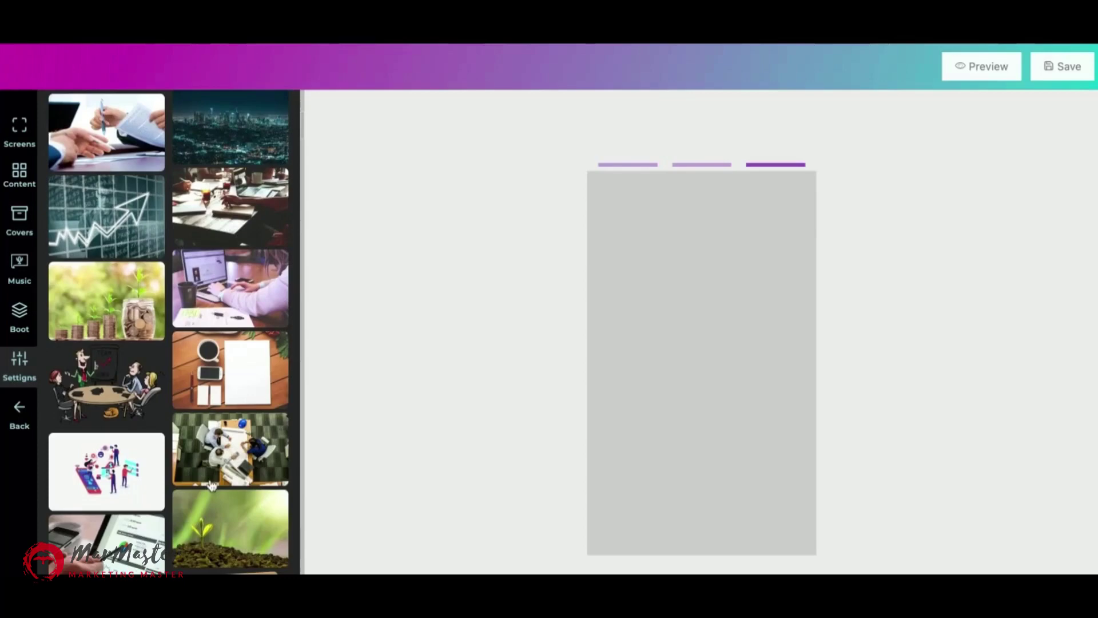
click(224, 541)
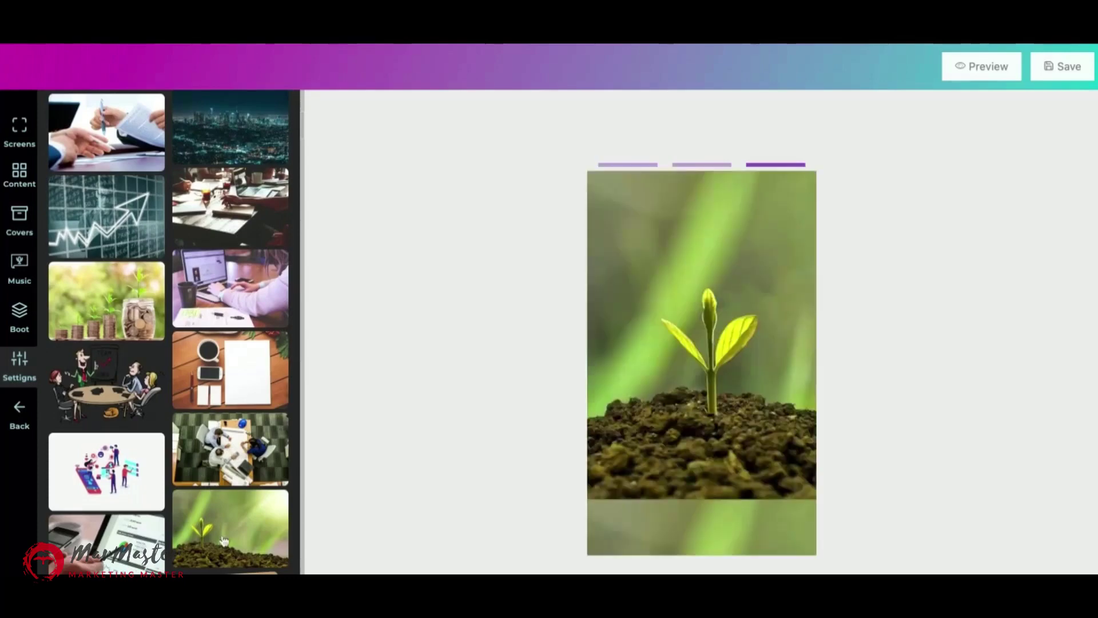
click(20, 174)
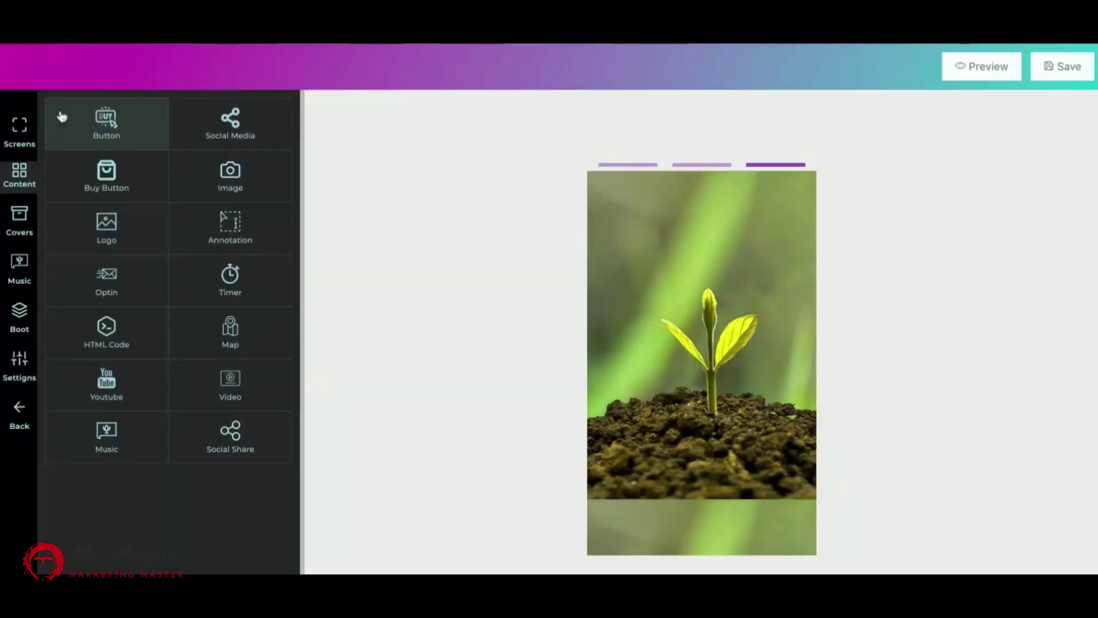
Add a blue Primary button and a green Success button to the screen
click(110, 120)
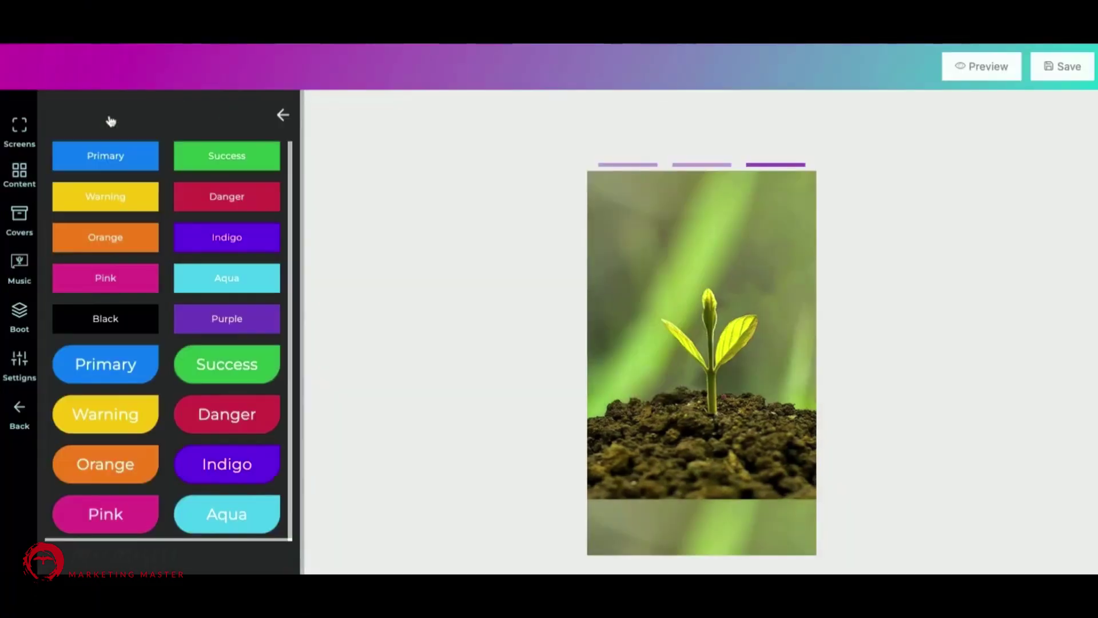
click(127, 162)
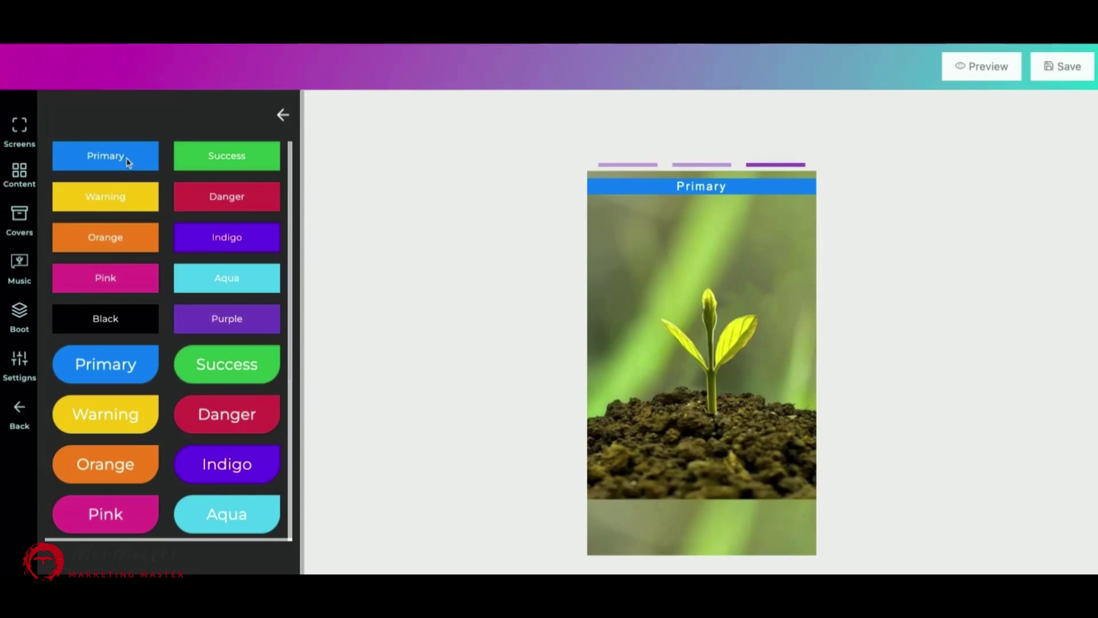
click(226, 156)
Change the Success button's position to left, then back to center
click(652, 229)
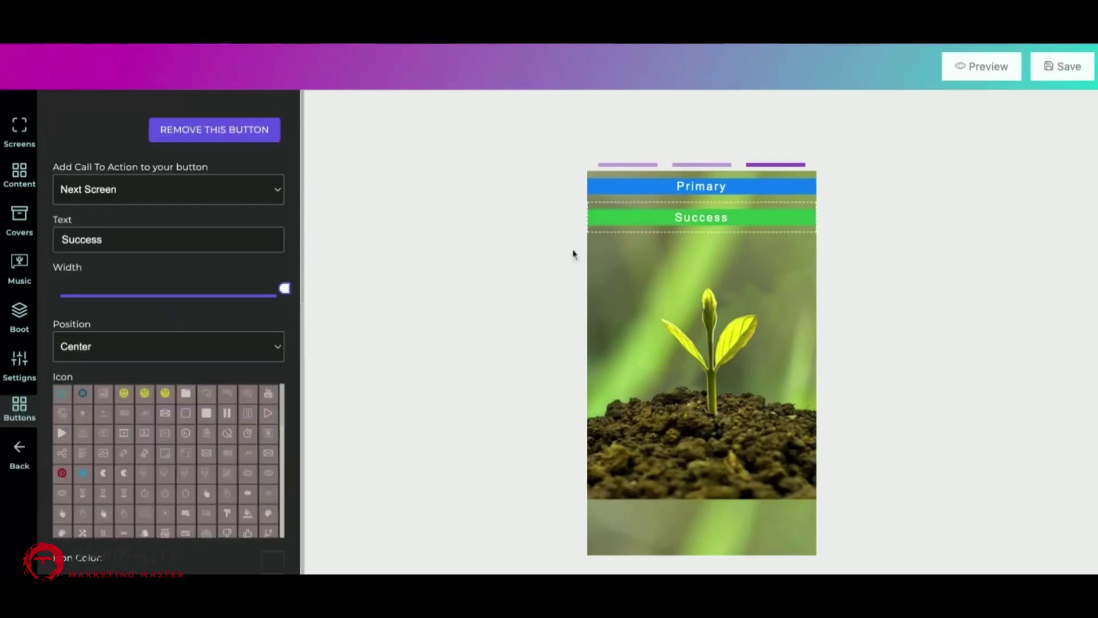
click(177, 339)
click(129, 366)
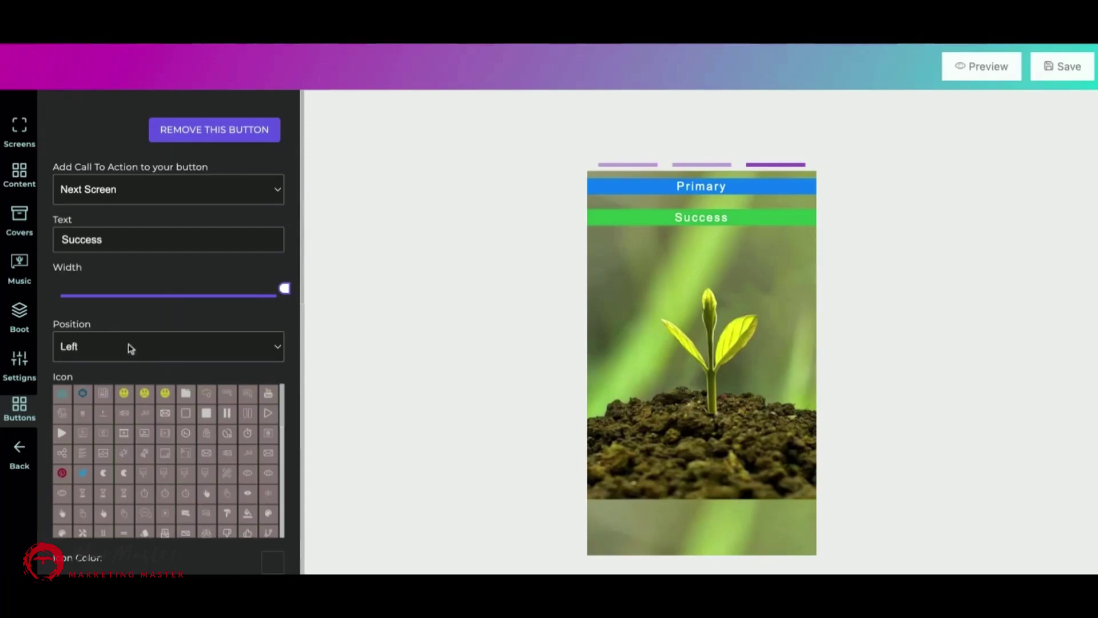
click(131, 348)
click(143, 333)
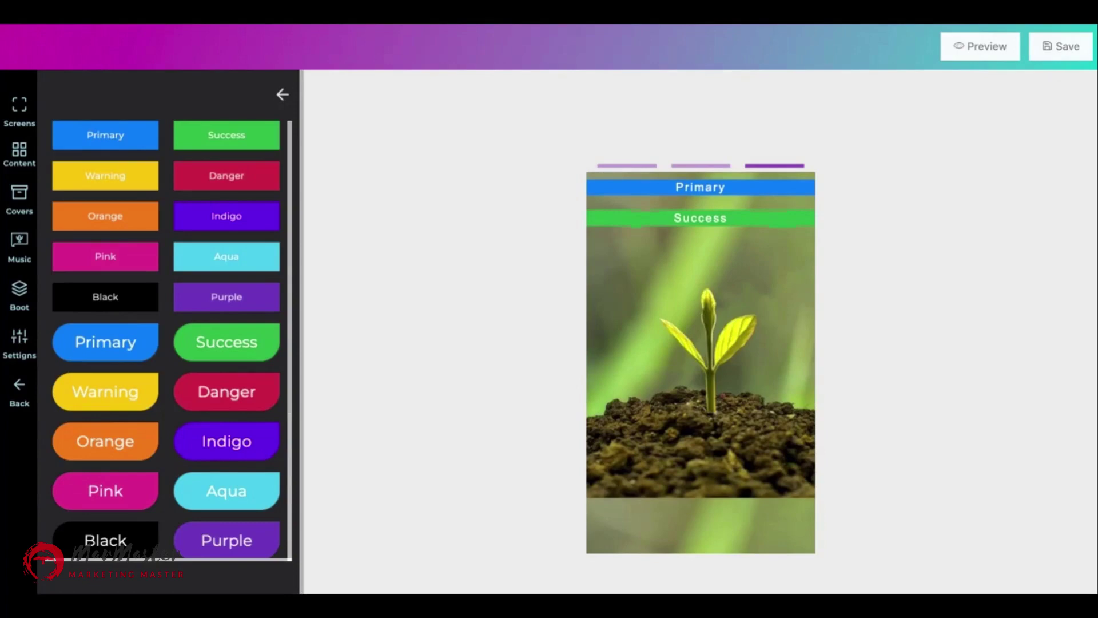
Add Follow me on Pinterest and Subscribe on YouTube social buttons to the plant screen
click(20, 151)
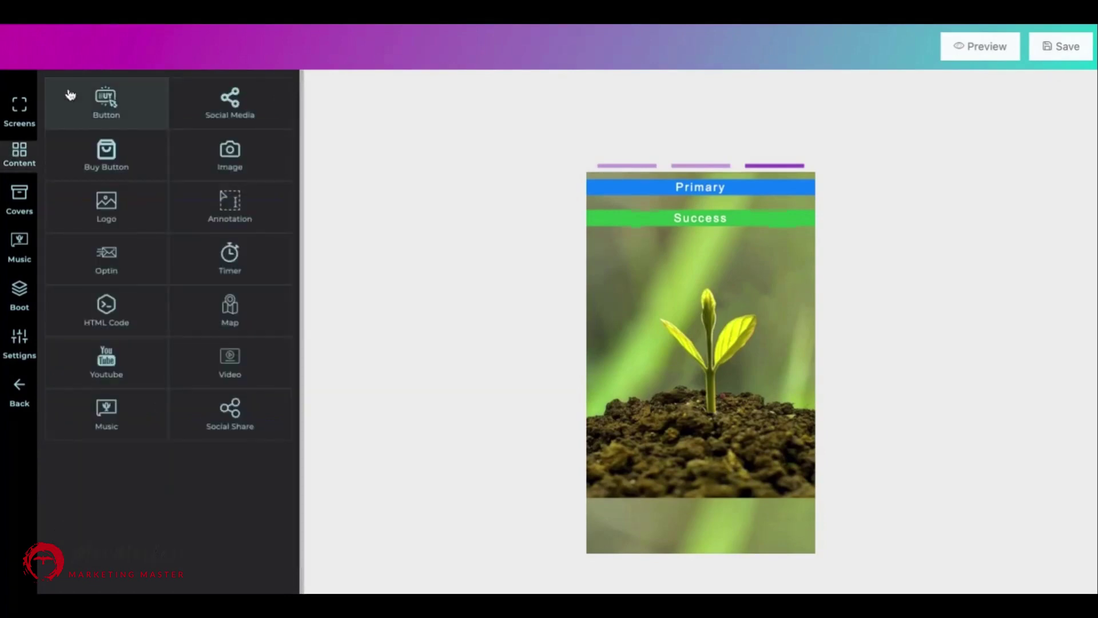
click(224, 109)
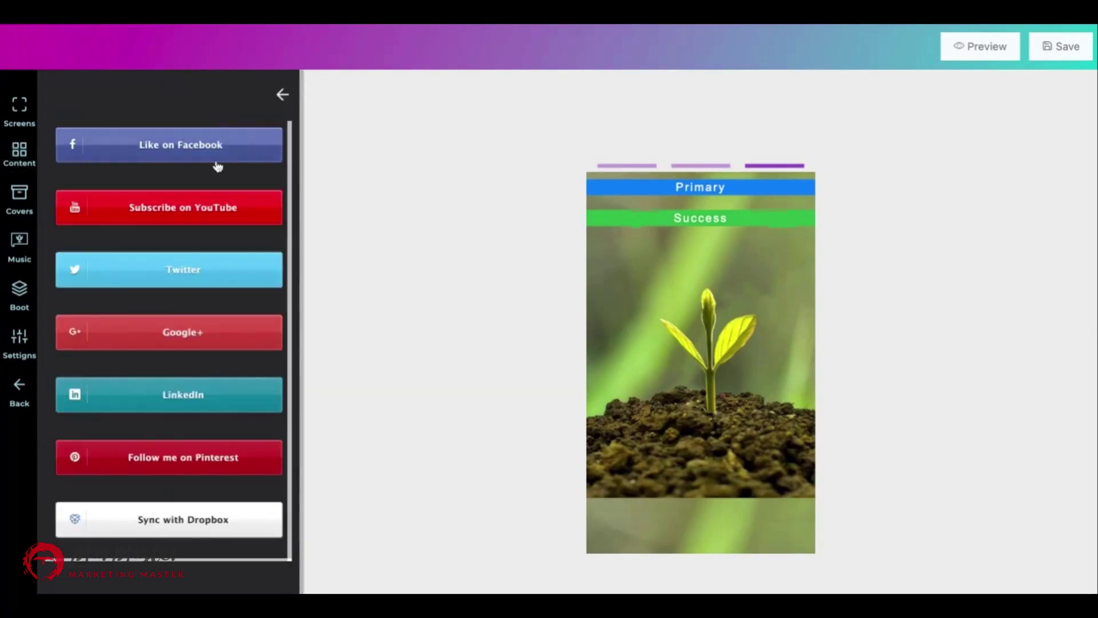
click(207, 453)
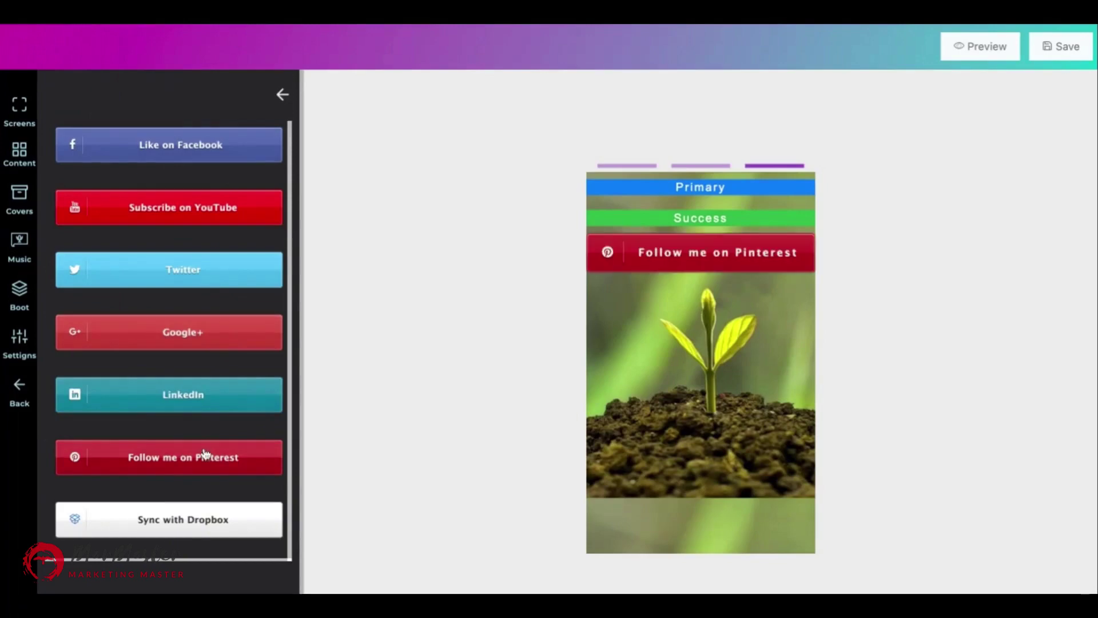
click(206, 210)
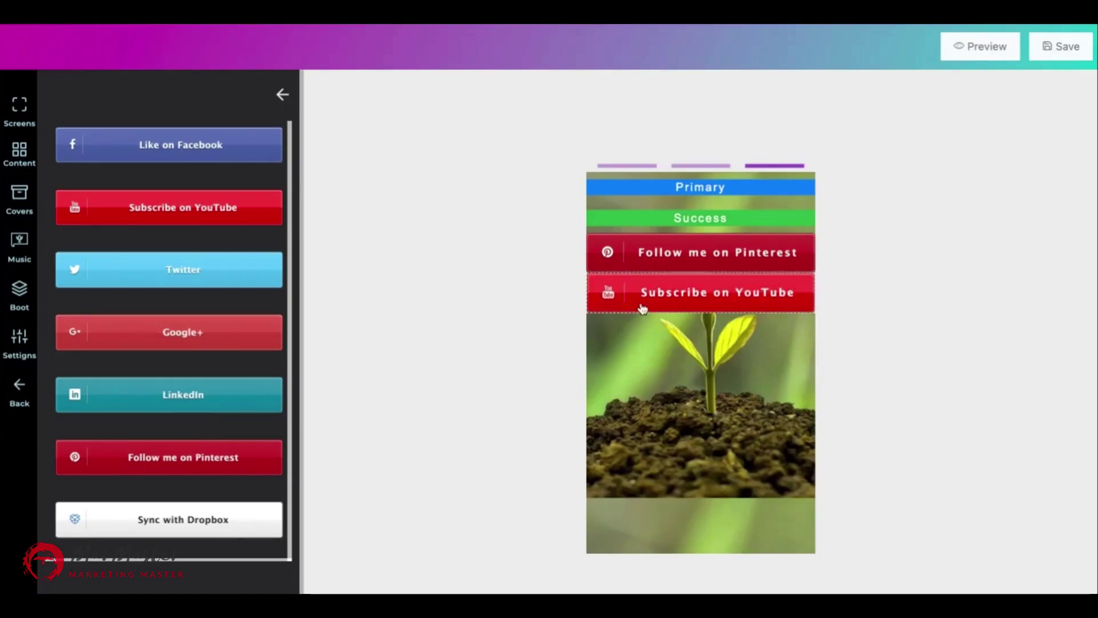
click(659, 249)
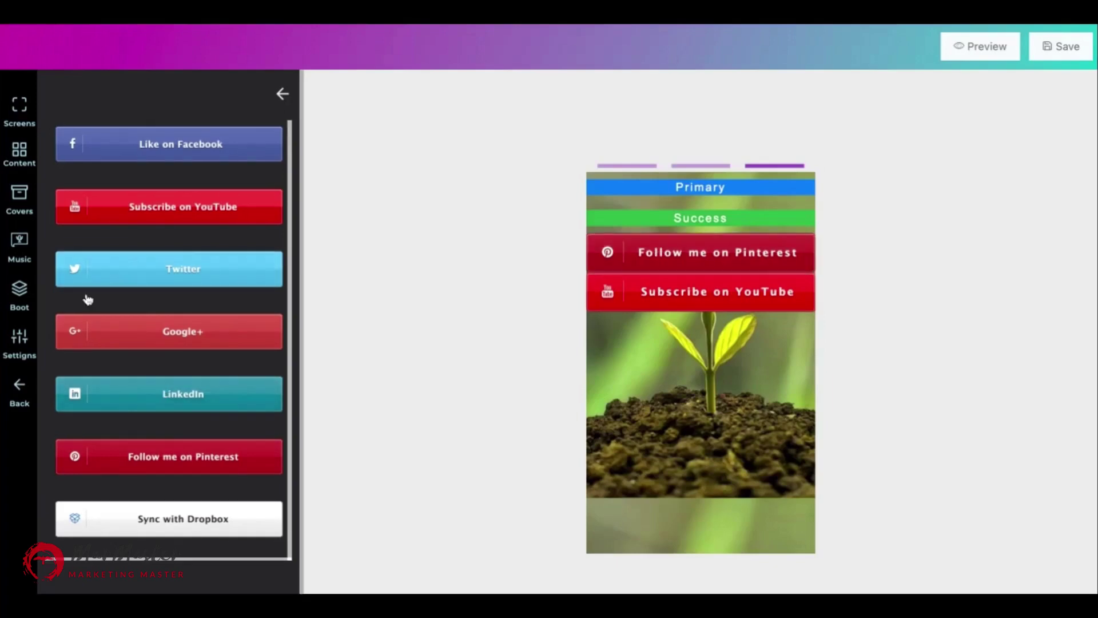
Add a new screen with a Title 2 reading 'Chase the graffitis and try to win a VivoBook S14 !'
click(19, 152)
click(232, 228)
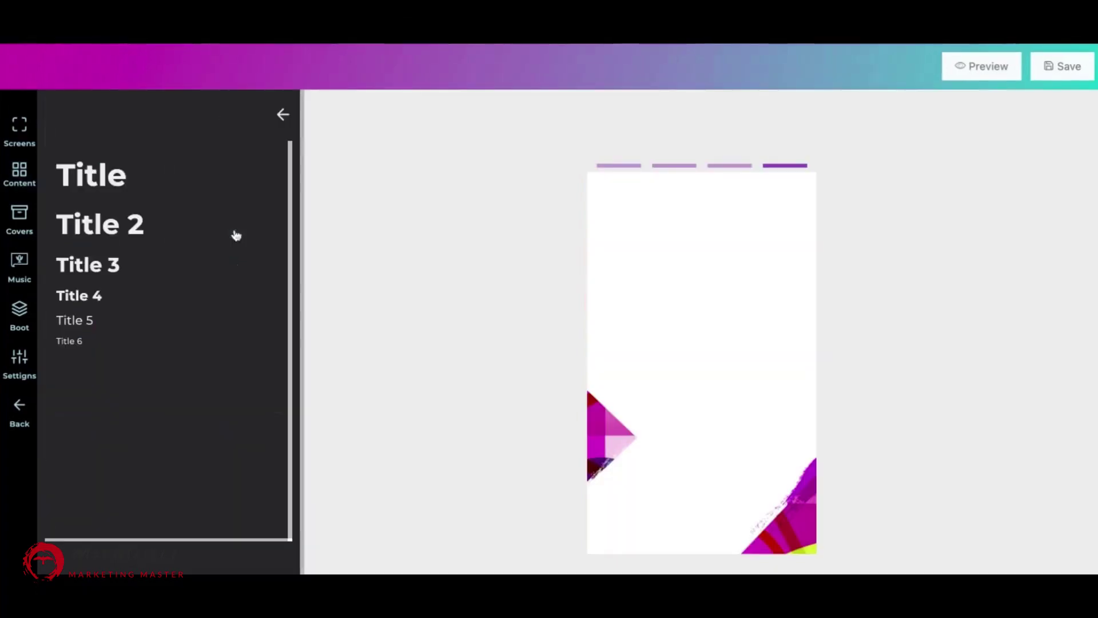
click(92, 226)
click(679, 208)
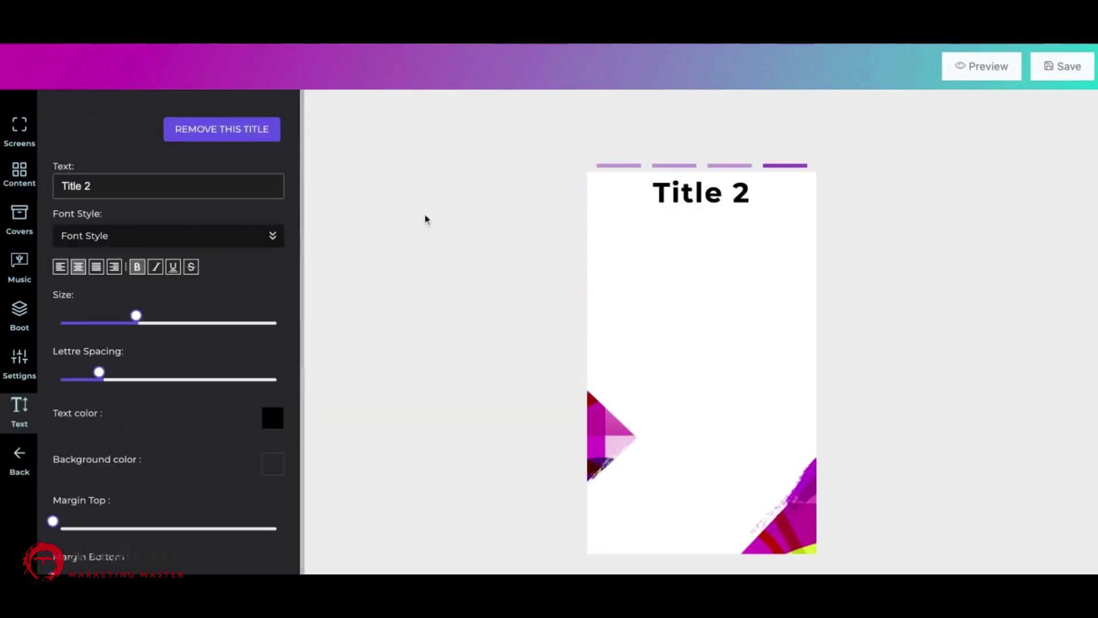
triple_click(178, 189)
text(Chase the graffitis and try to win a VivoBook S14 !)
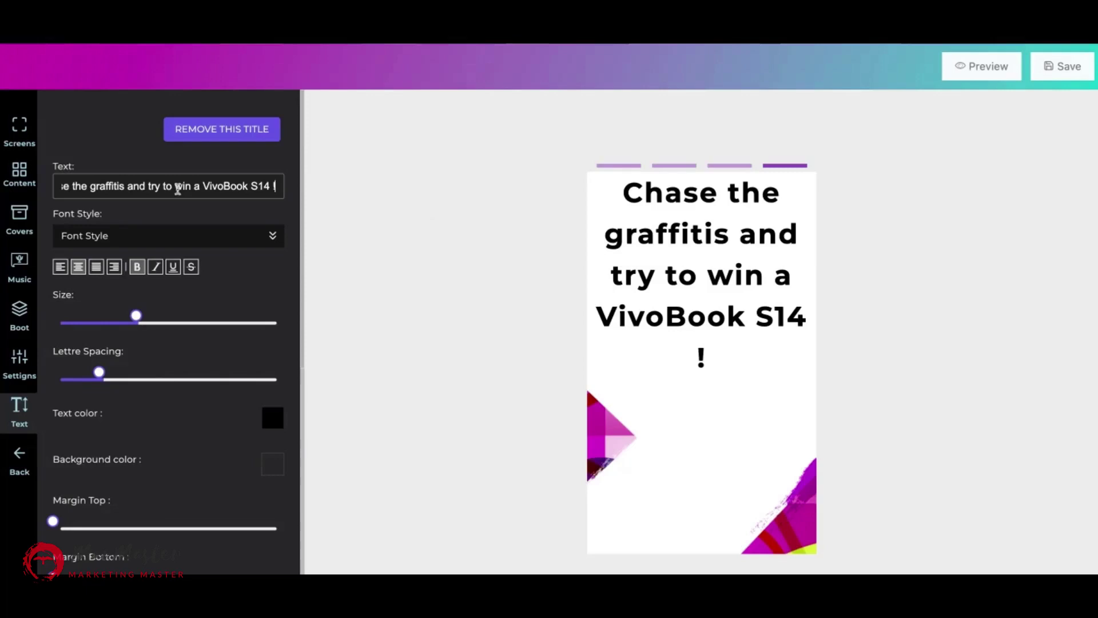
Tighten the headline's letter spacing, shrink its size and raise Margin Top to 46
drag(99, 372, 76, 372)
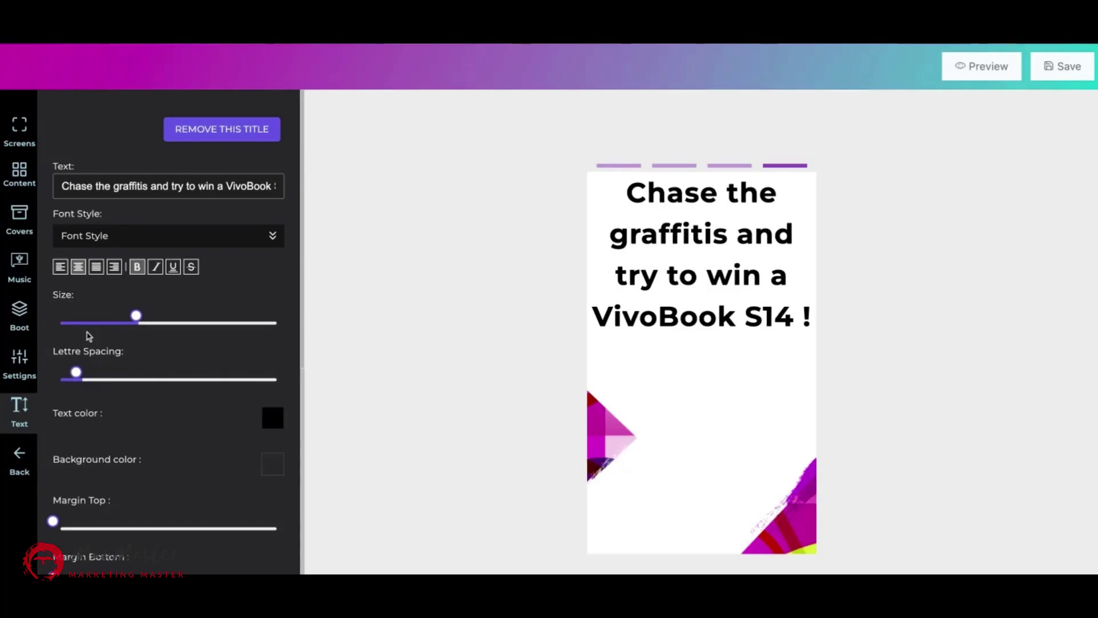
click(96, 322)
drag(53, 521, 57, 525)
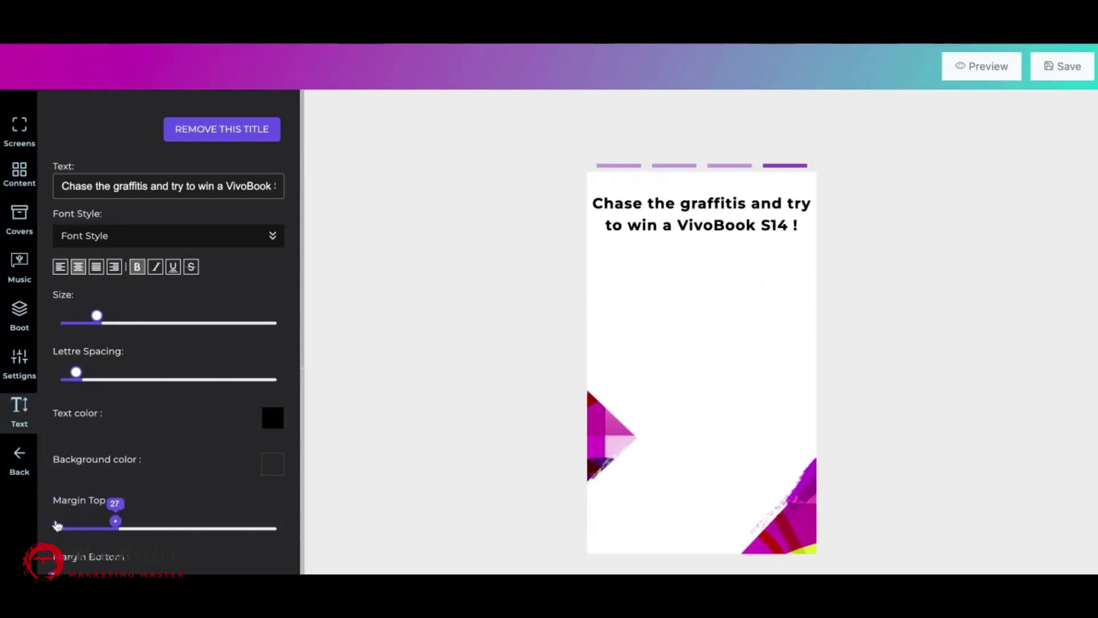
key(Right)
key(Right)
key(Right)
key(Right)
key(Right)
key(Right)
key(Right)
key(Right)
key(Right)
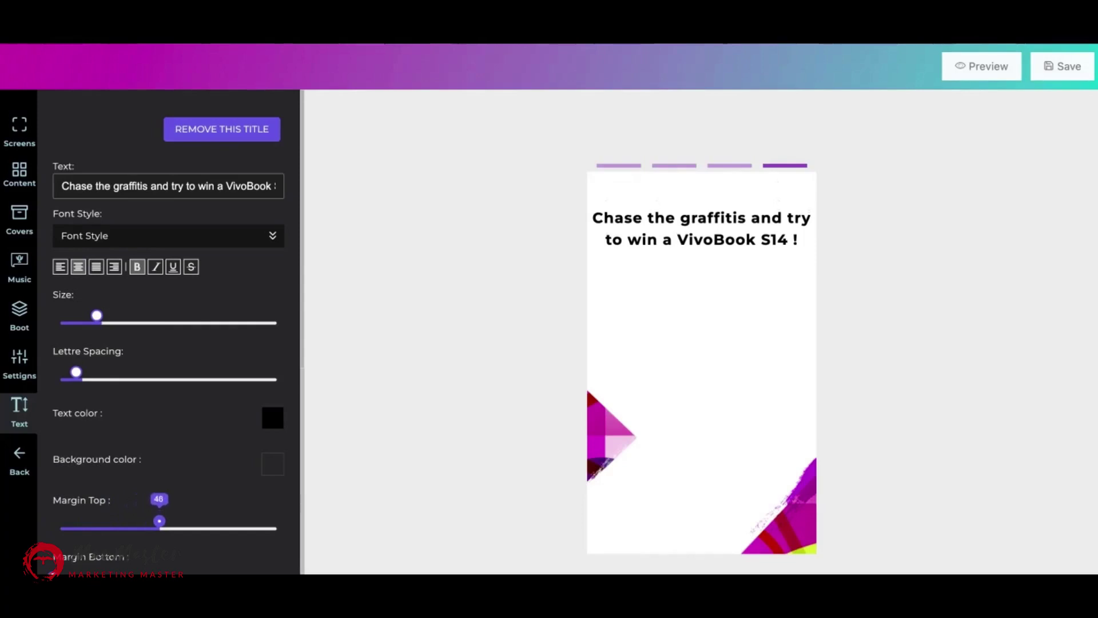
key(Right)
key(Right)
key(Right)
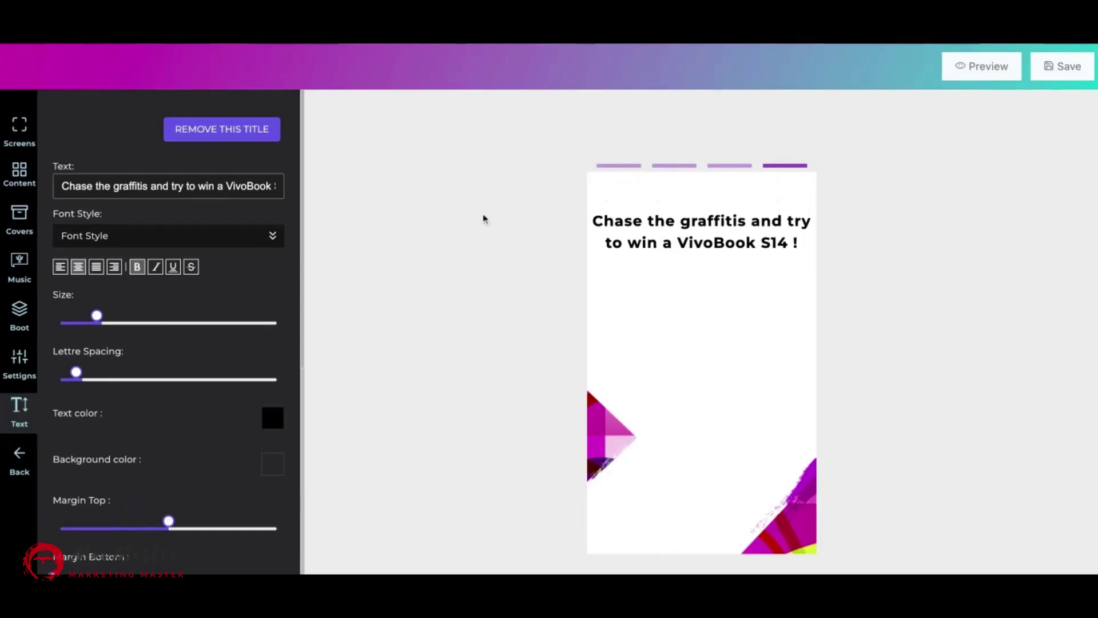
click(19, 175)
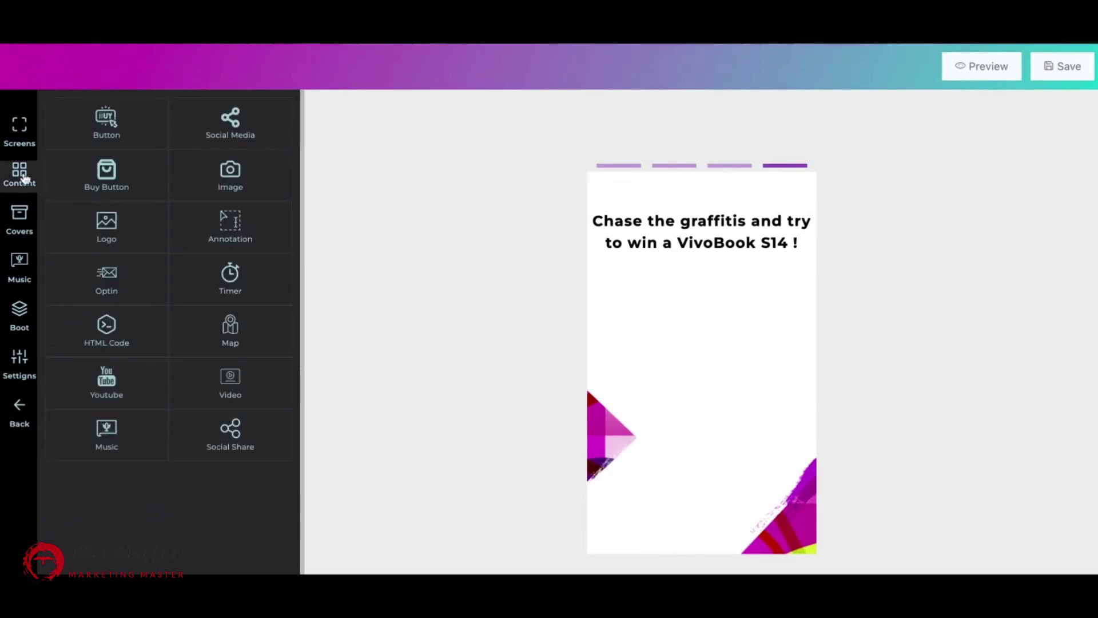
Insert the hand-holding-phone photo from My Images below the headline with a small top margin
click(230, 178)
click(104, 238)
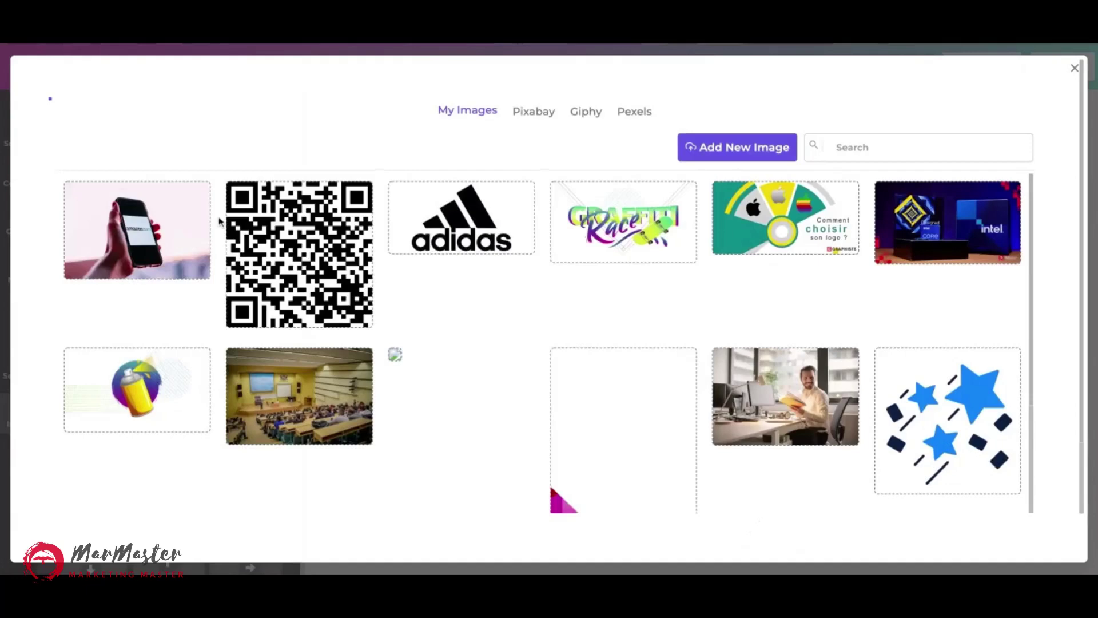
click(176, 248)
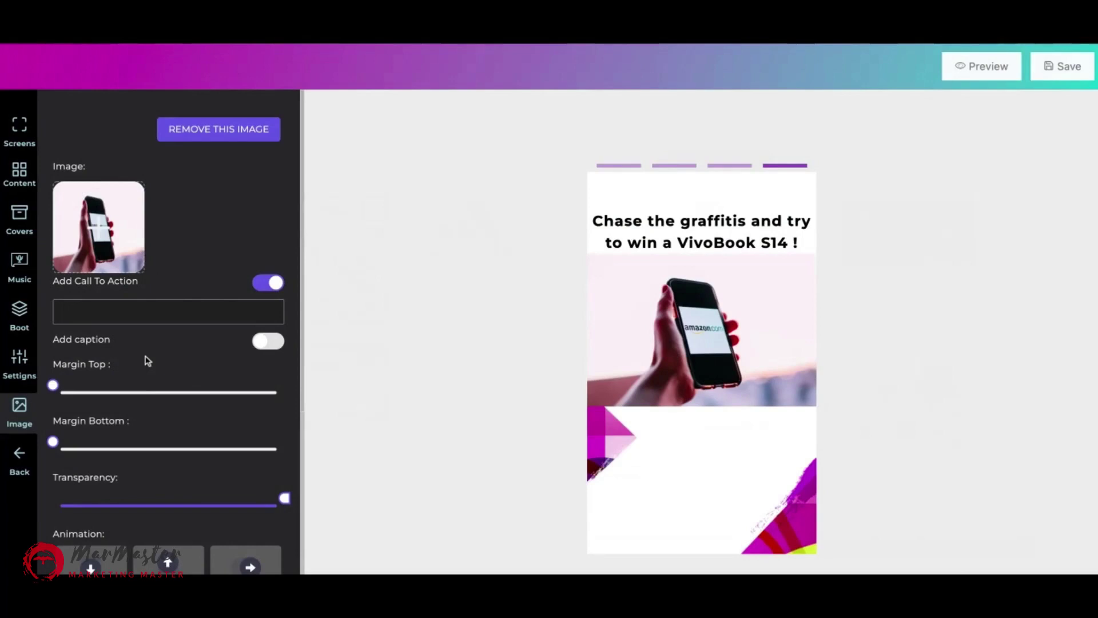
drag(53, 385, 69, 386)
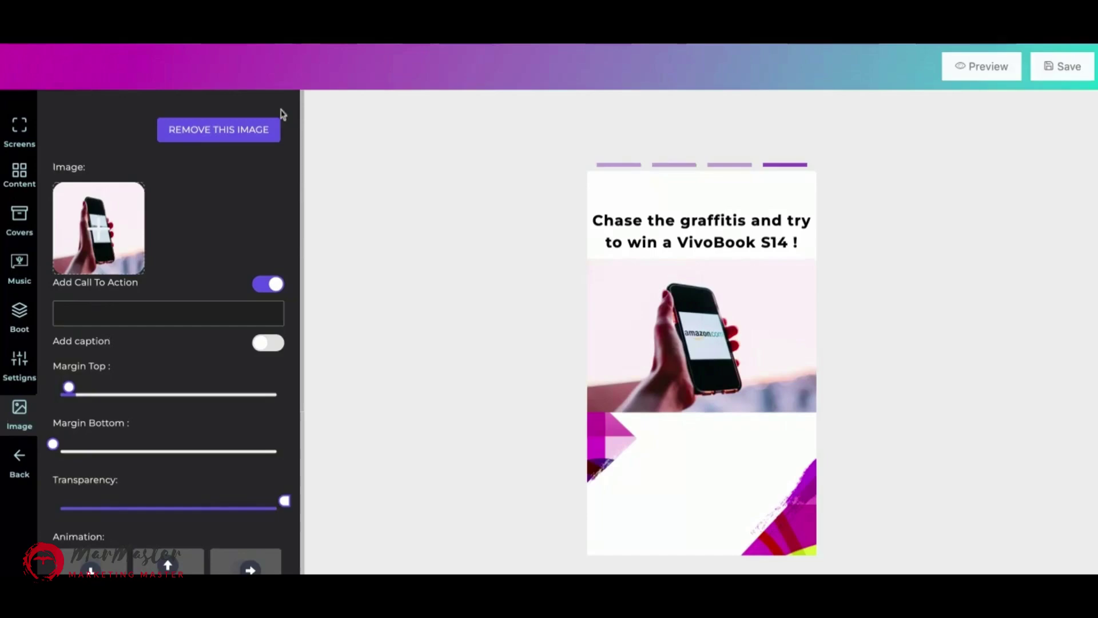
mouse_move(99, 227)
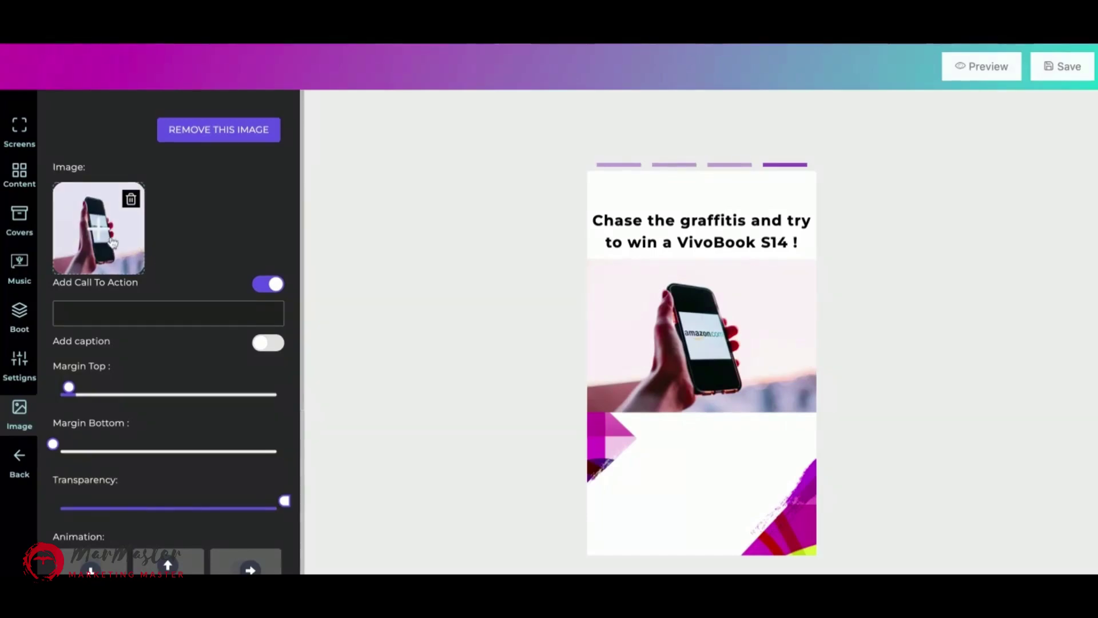
Browse Pixabay, Giphy and Pexels alternatives, then close the library keeping the phone photo
click(91, 231)
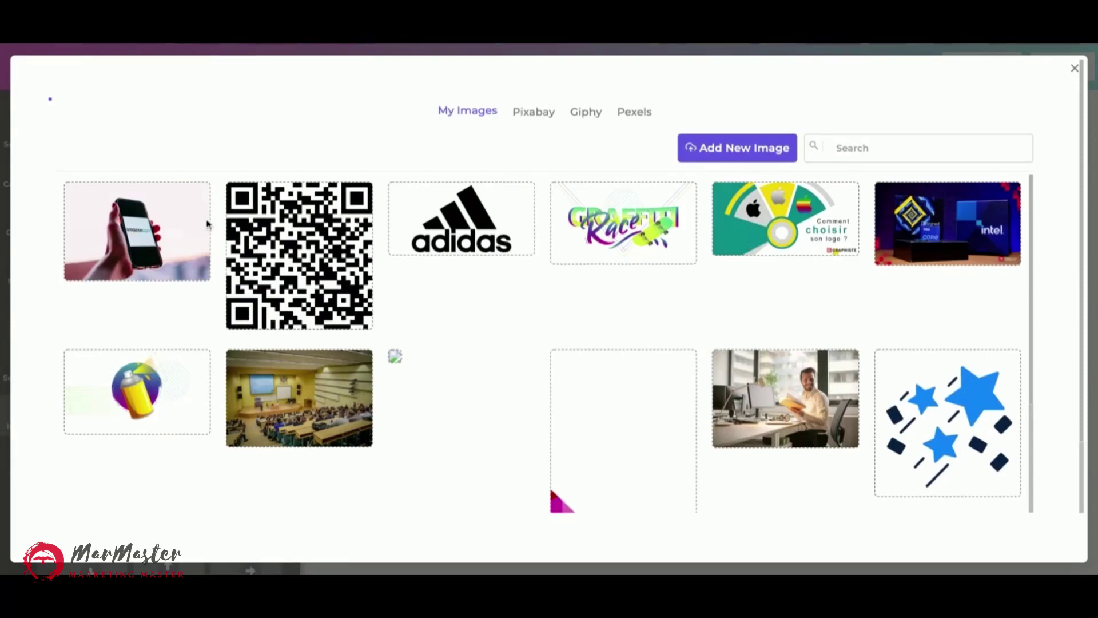
click(536, 114)
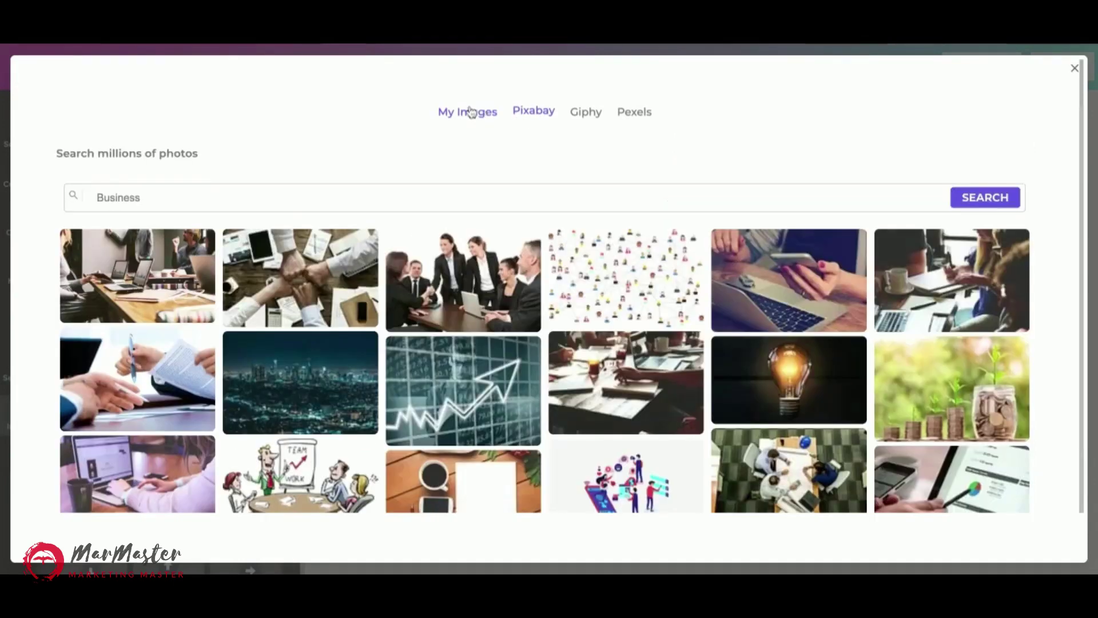
click(470, 111)
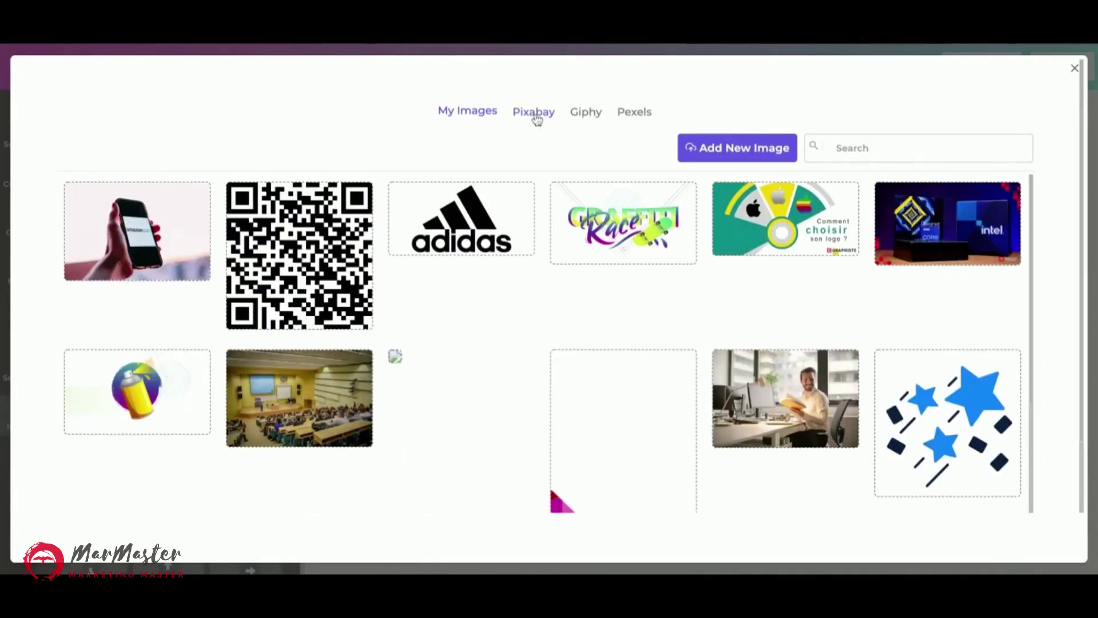
click(536, 115)
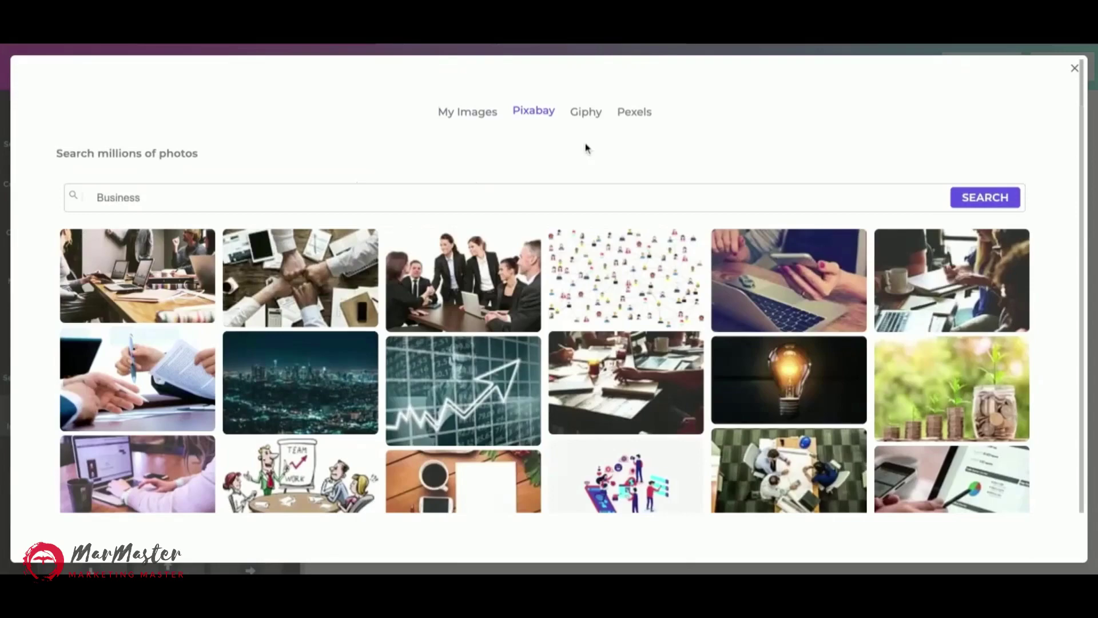
click(584, 112)
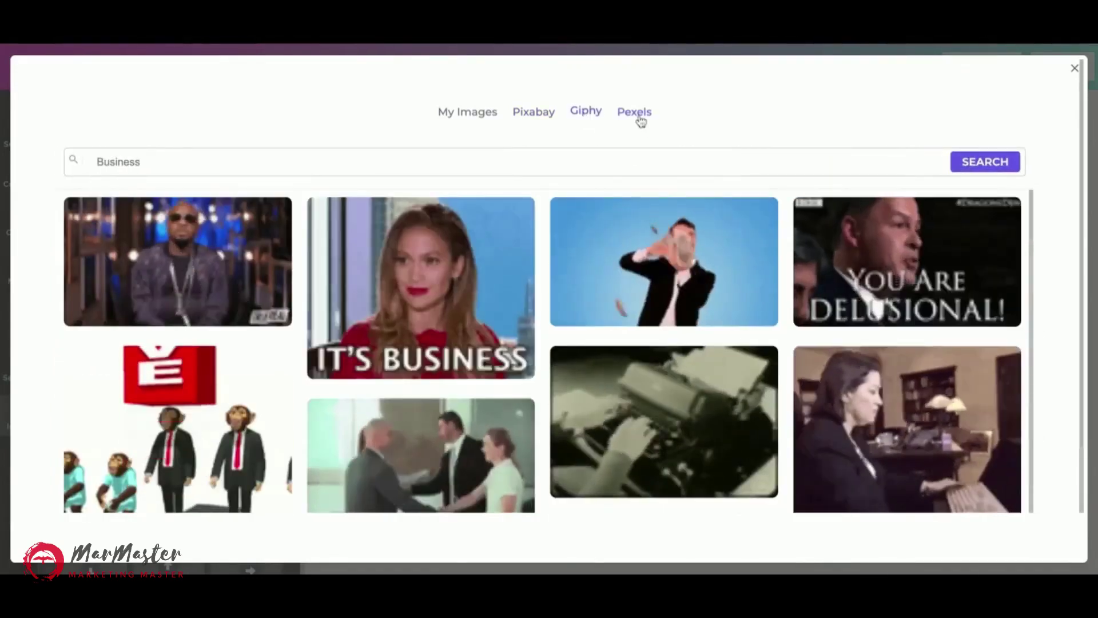
click(638, 114)
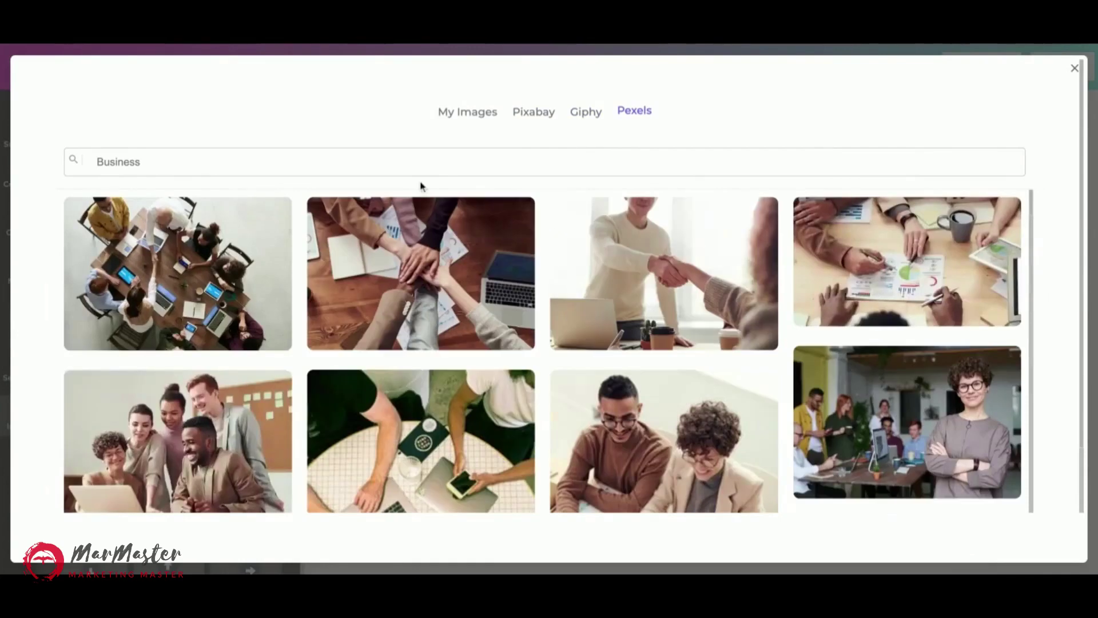
scroll(555, 334, down, 5)
scroll(555, 334, down, 5)
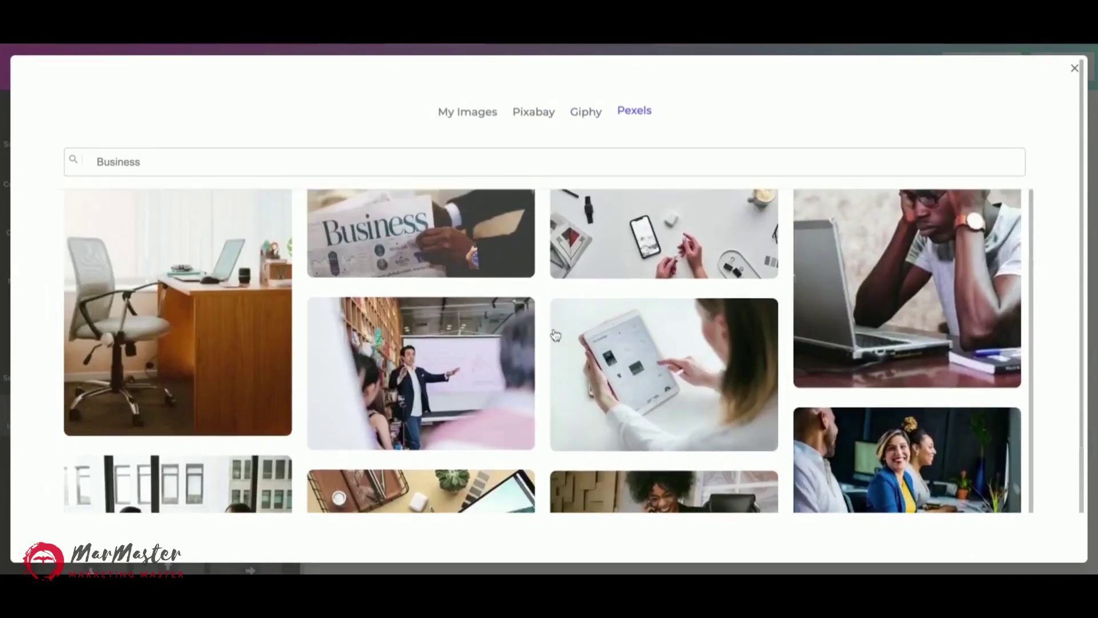
scroll(544, 343, down, 5)
scroll(543, 343, down, 2)
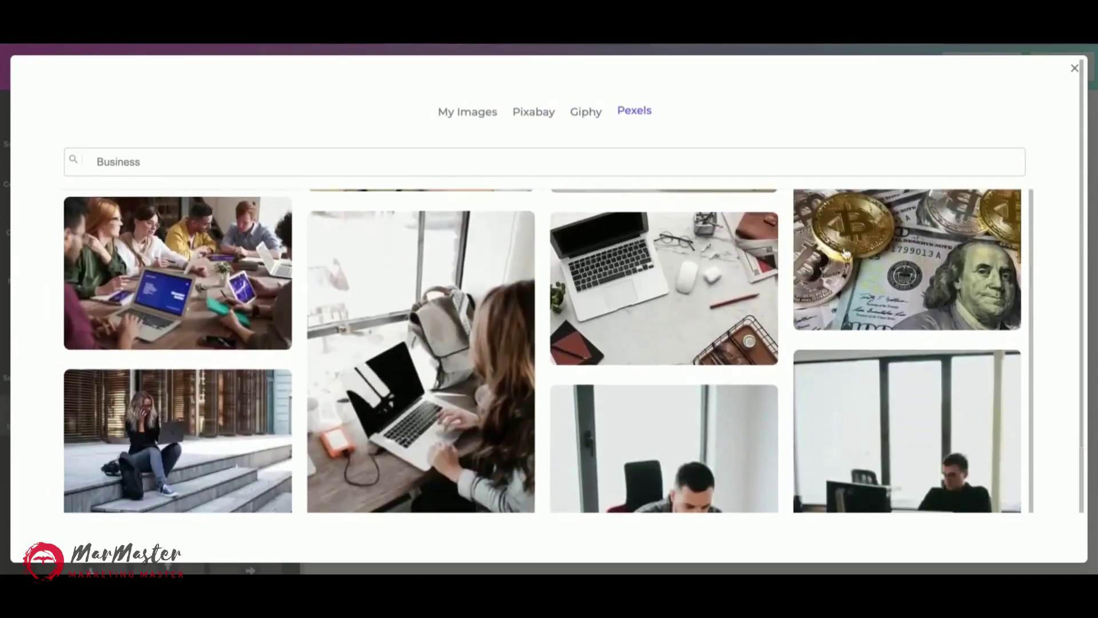
click(1074, 69)
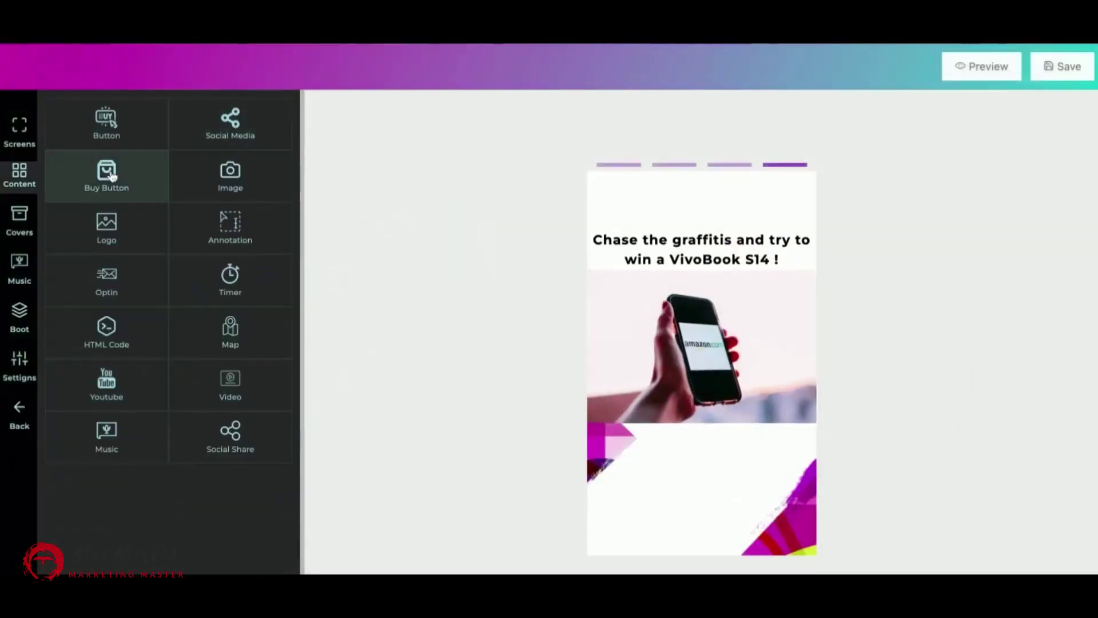
Add an Indigo-style BUY NOW button under the phone photo
click(106, 174)
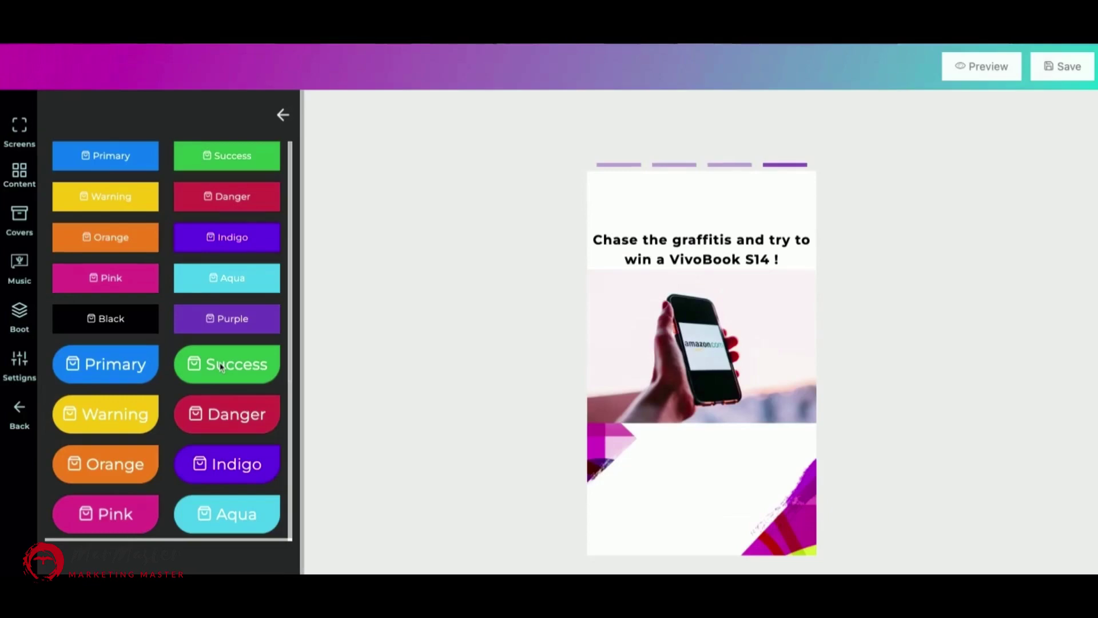
click(227, 237)
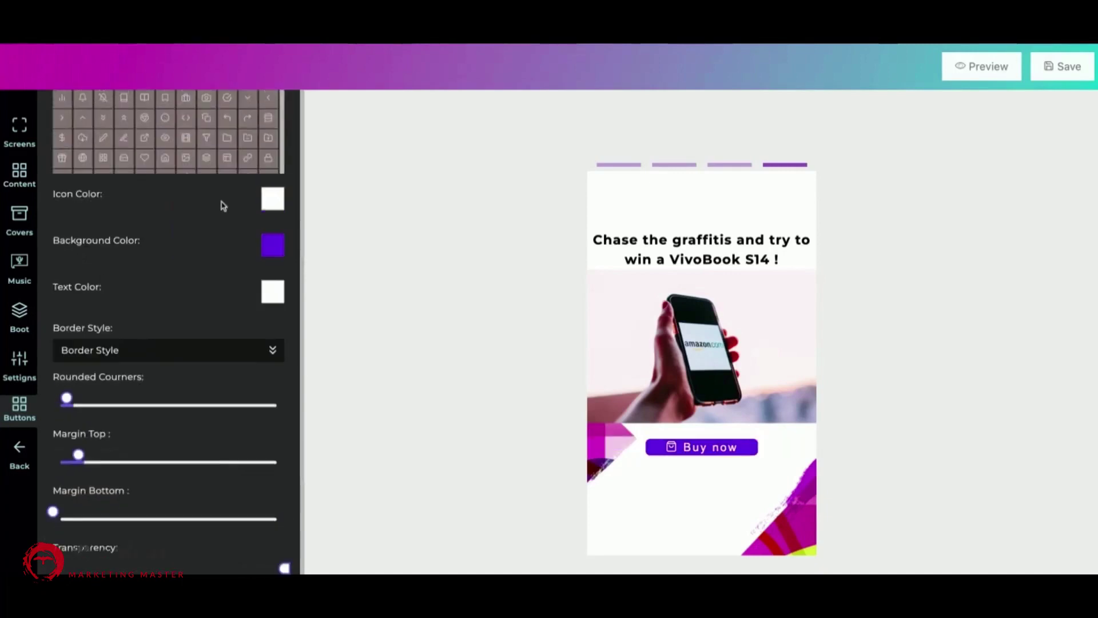
scroll(221, 203, up, 2)
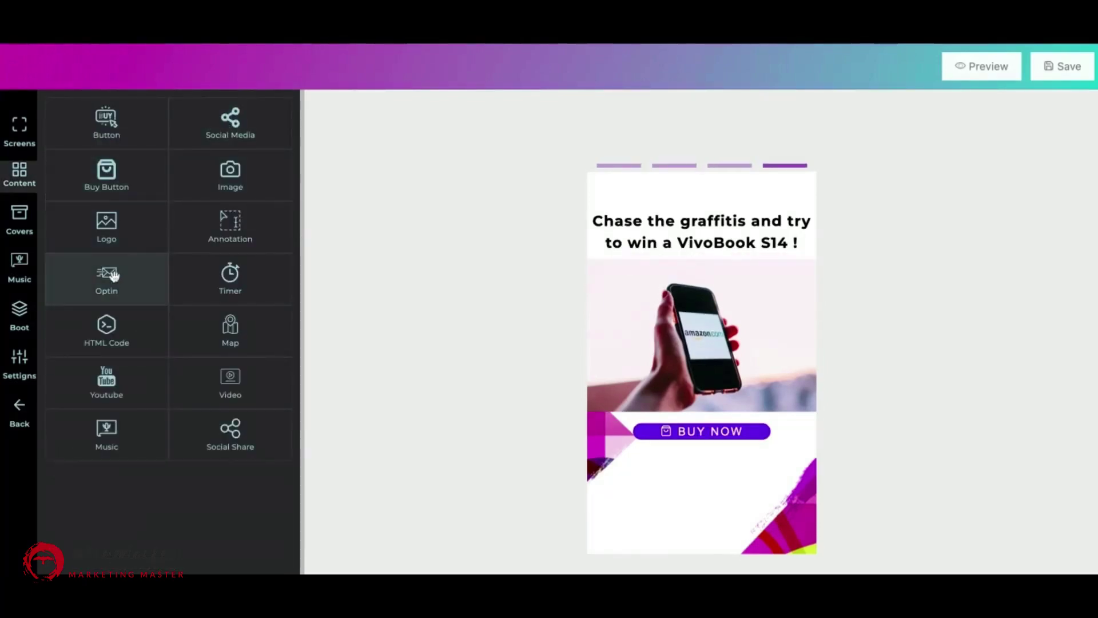
Add an opt-in name and email form below BUY NOW with a flip-up entrance animation
click(114, 275)
scroll(188, 400, down, 1)
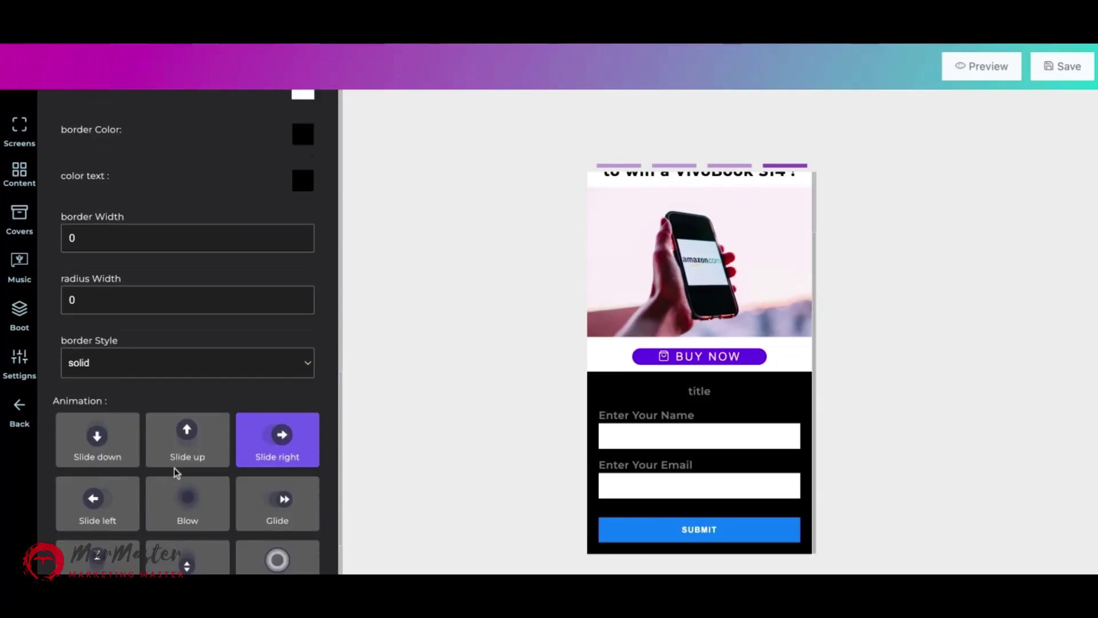
scroll(194, 394, down, 1)
click(198, 388)
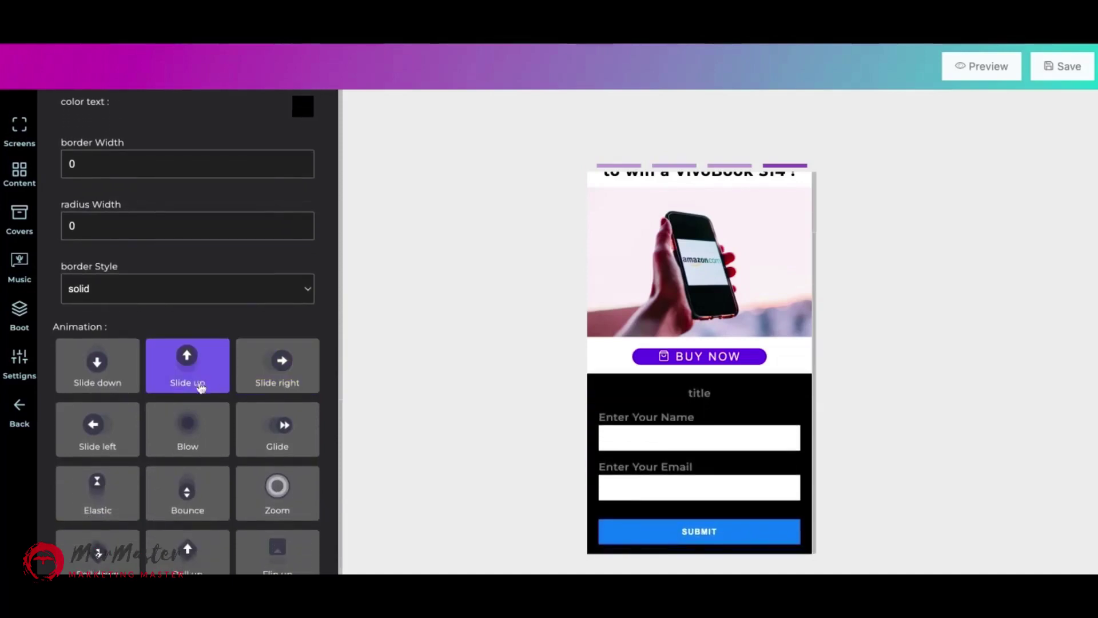
click(187, 494)
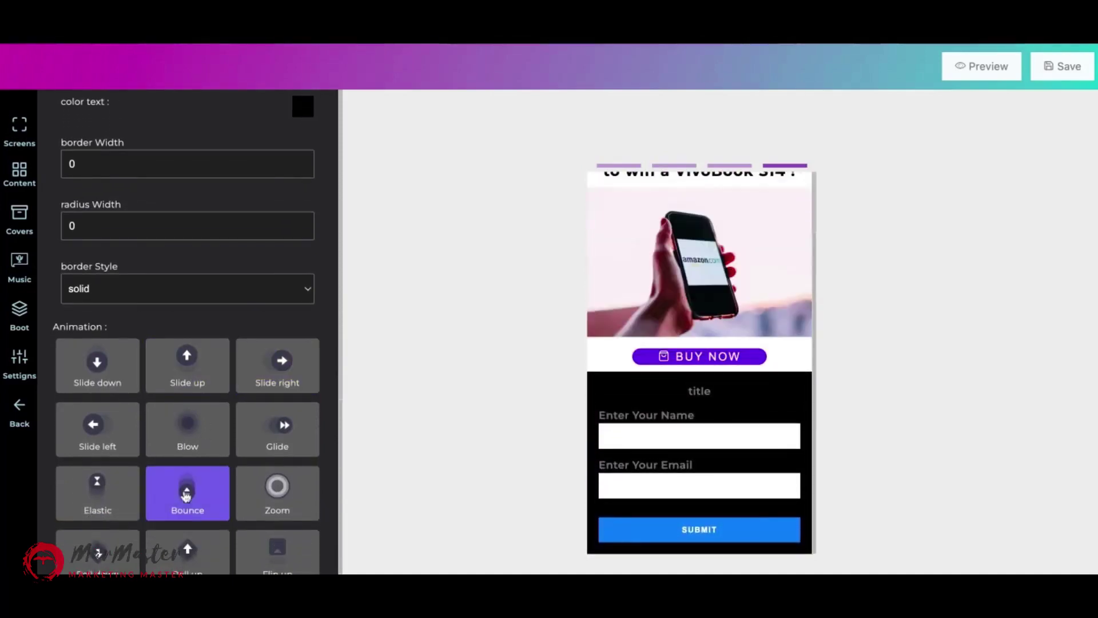
scroll(222, 367, down, 1)
scroll(222, 367, down, 2)
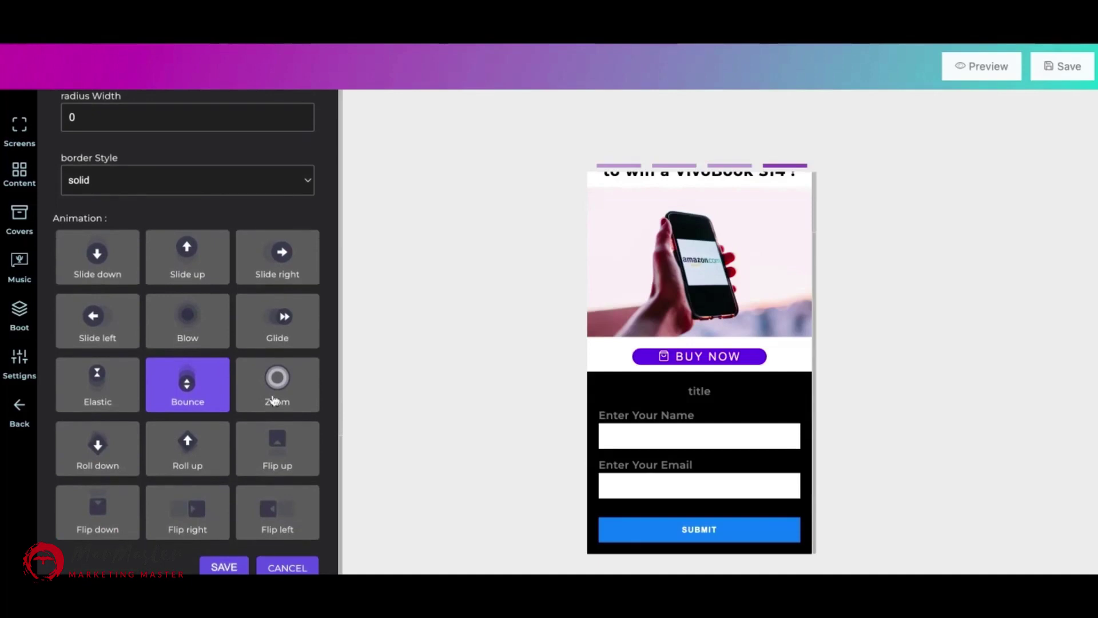
click(298, 447)
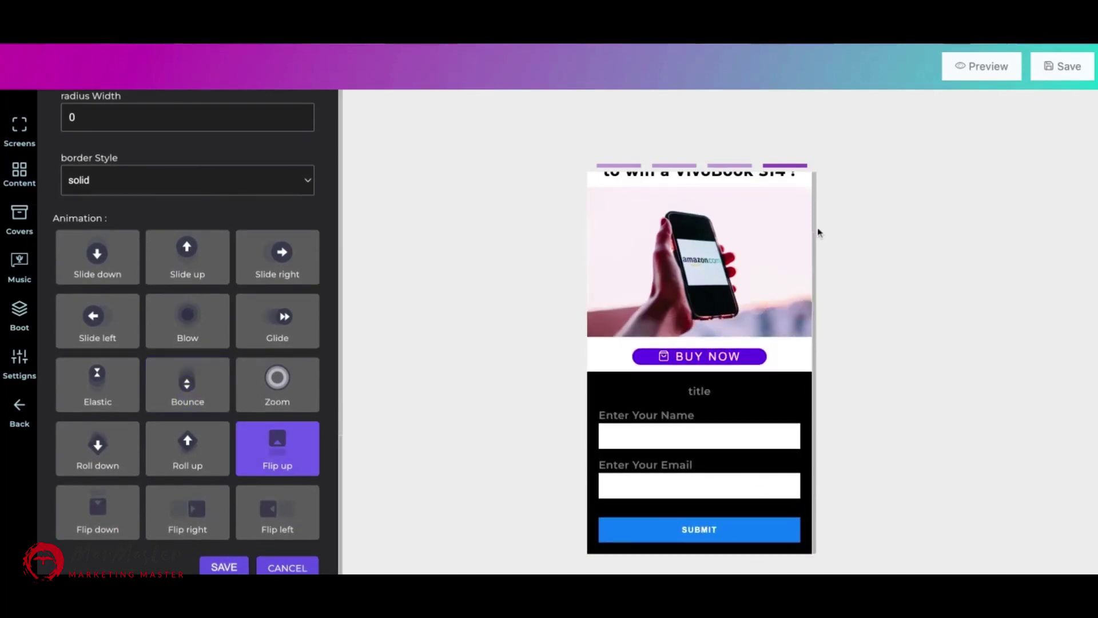
scroll(239, 226, up, 4)
scroll(239, 226, up, 4)
scroll(239, 226, up, 2)
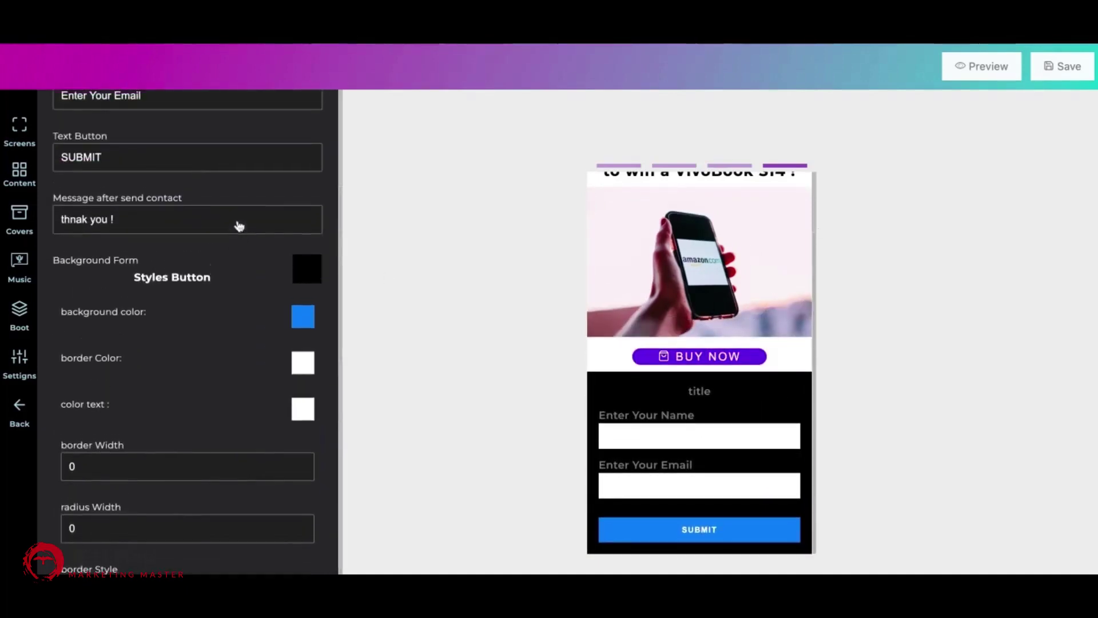
scroll(239, 226, up, 6)
Add the pink countdown timer template below the form
click(237, 277)
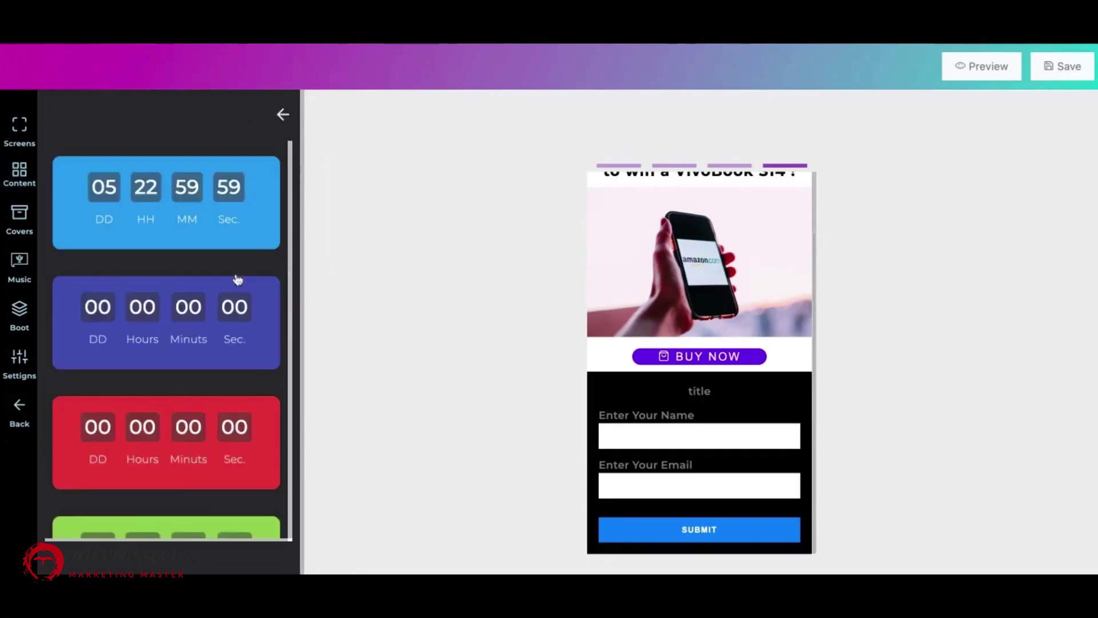
scroll(191, 332, down, 6)
scroll(166, 274, down, 3)
scroll(170, 259, up, 1)
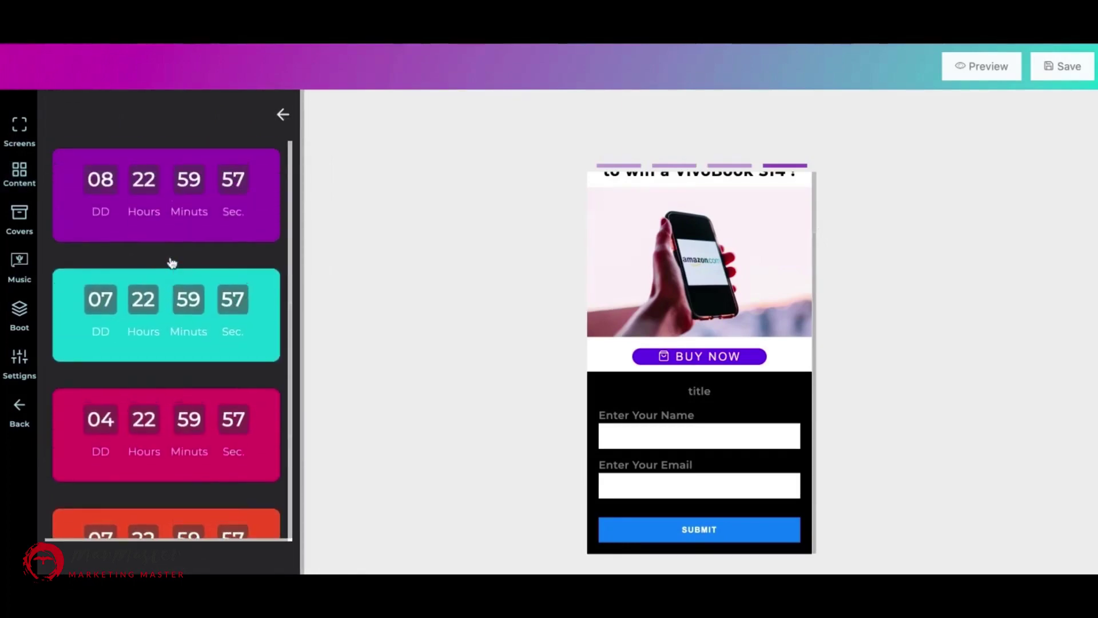
click(182, 414)
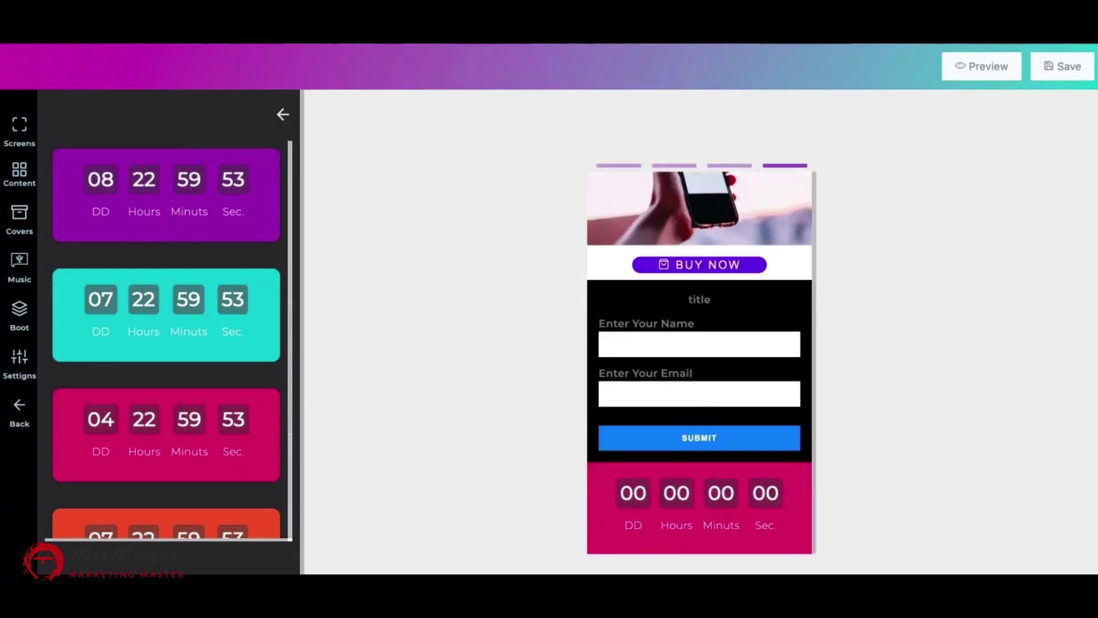
Widen the timer's top and bottom margins and start the countdown on May 5 at 03:01
click(637, 495)
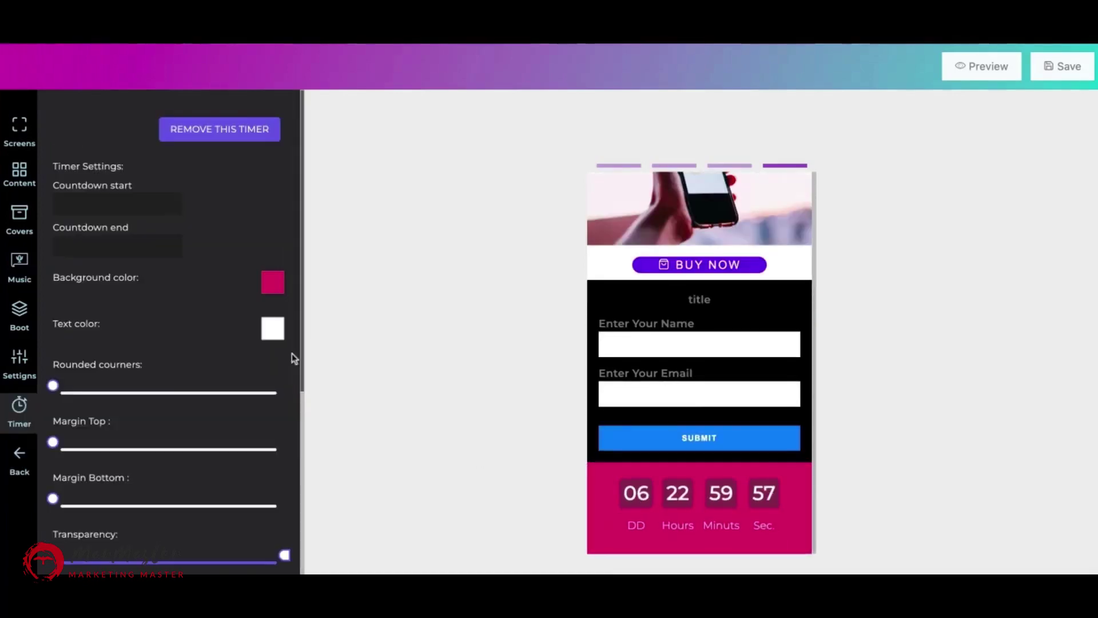
drag(53, 441, 117, 442)
drag(53, 498, 115, 498)
click(130, 199)
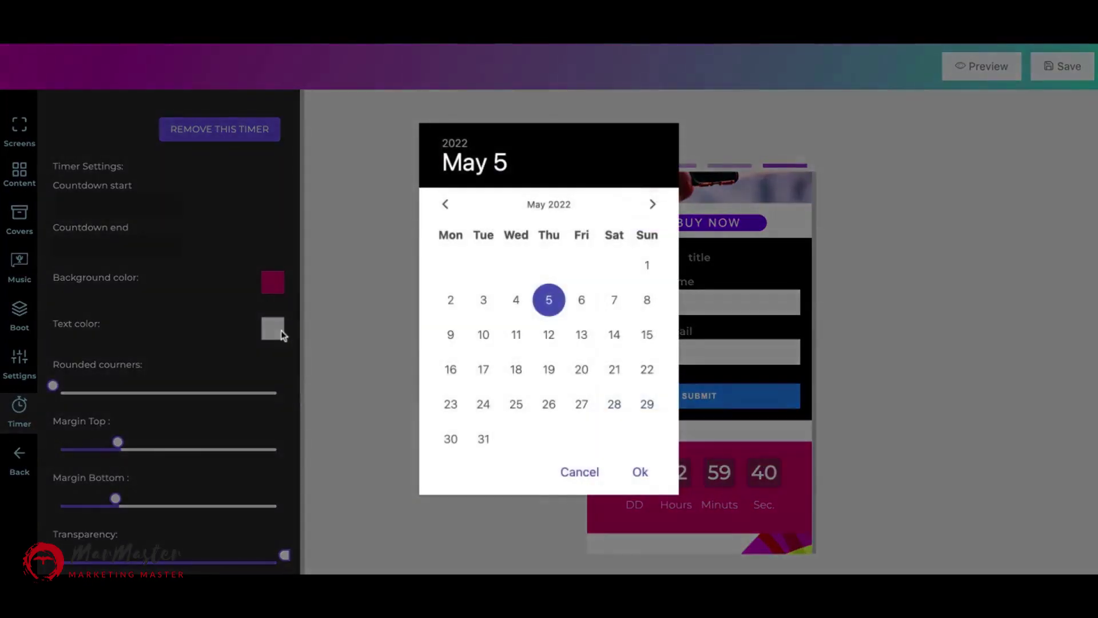
click(634, 471)
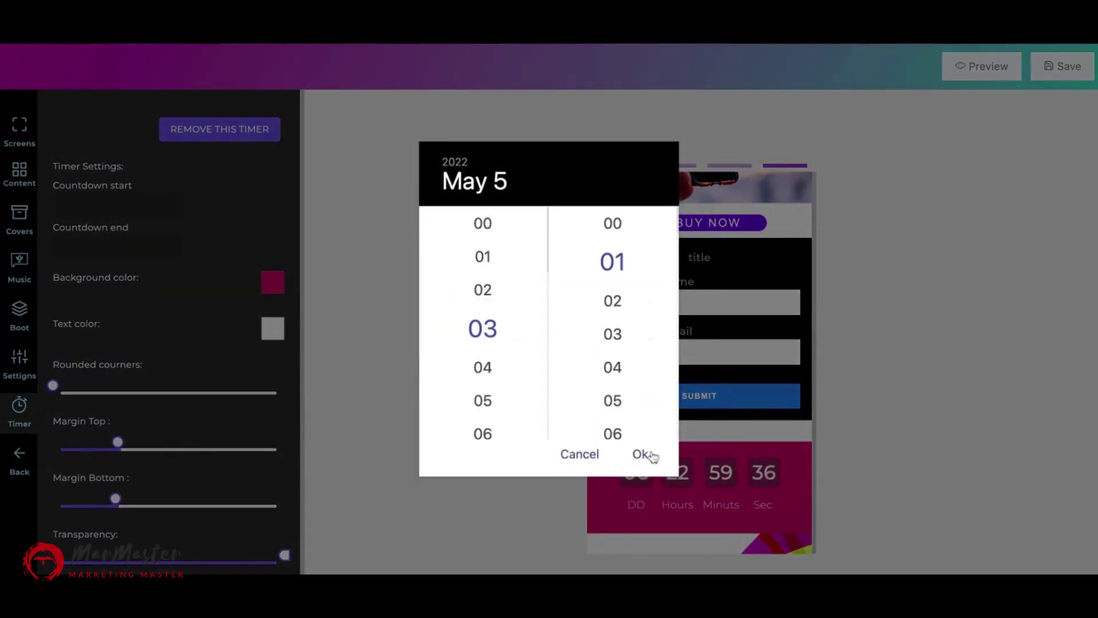
click(642, 454)
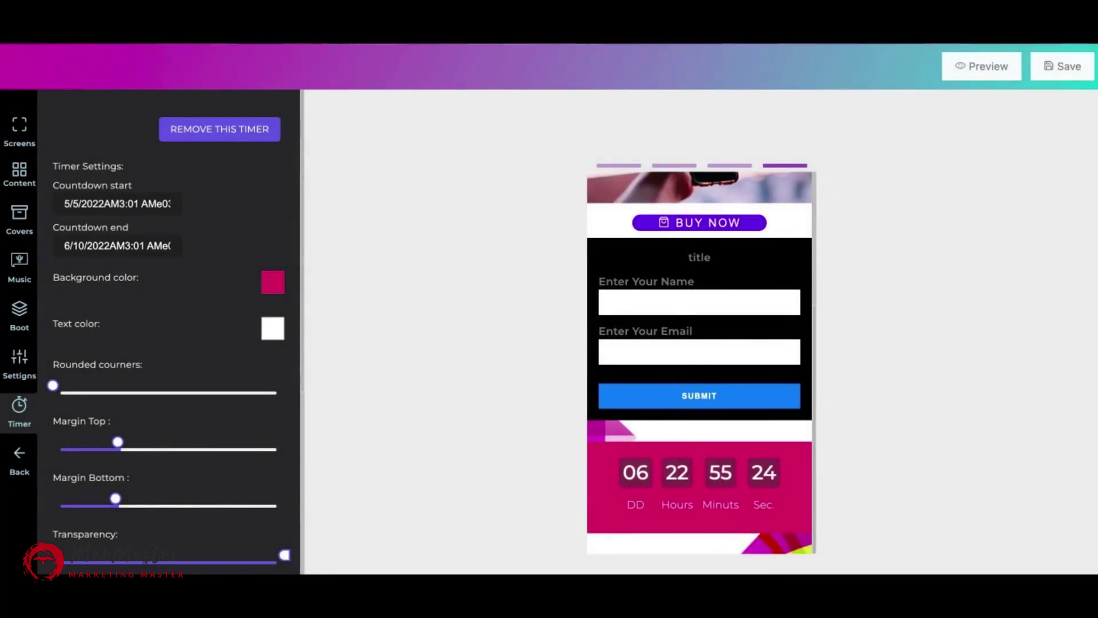
click(19, 180)
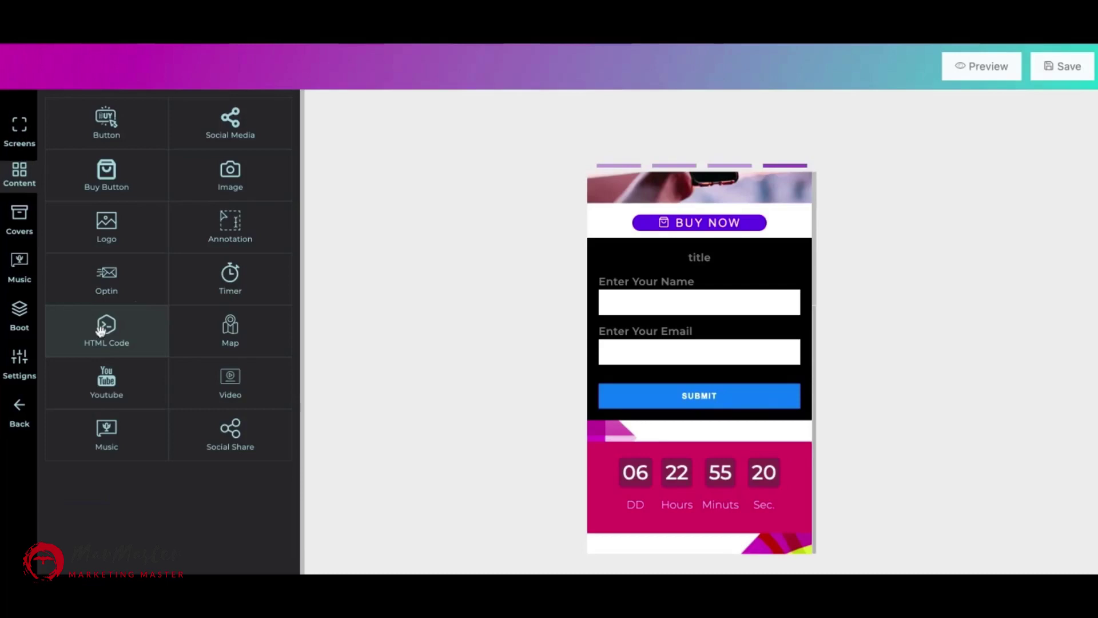
Drag an empty HTML Code block beneath the countdown timer
drag(100, 330, 695, 536)
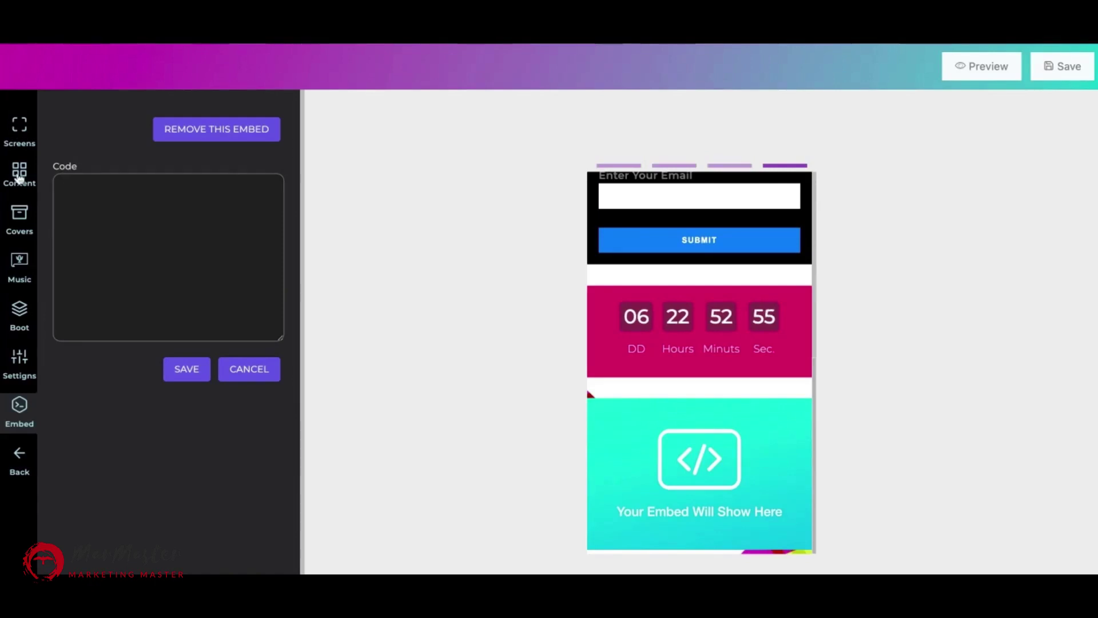
click(19, 220)
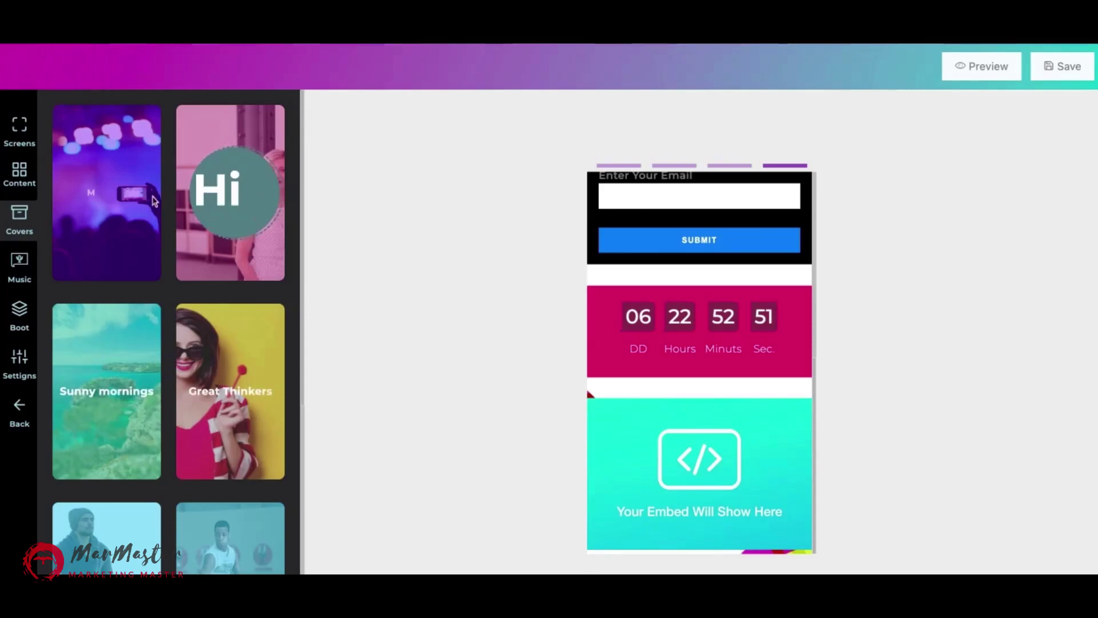
Add a fifth screen with the Great Thinkers cover and pick a Pixabay background photo
click(19, 132)
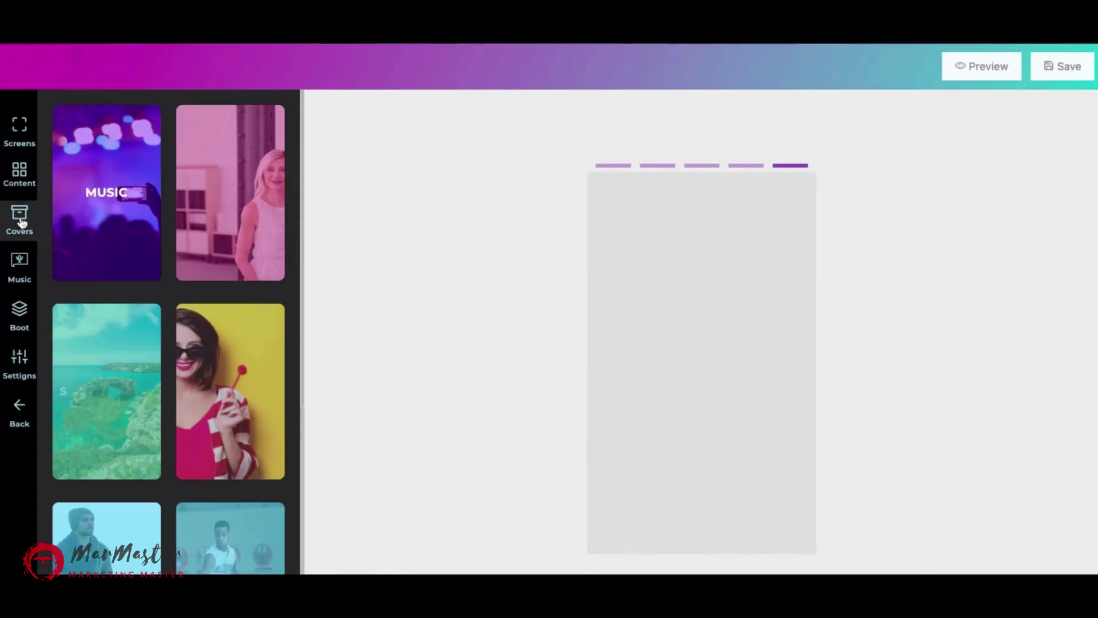
click(239, 382)
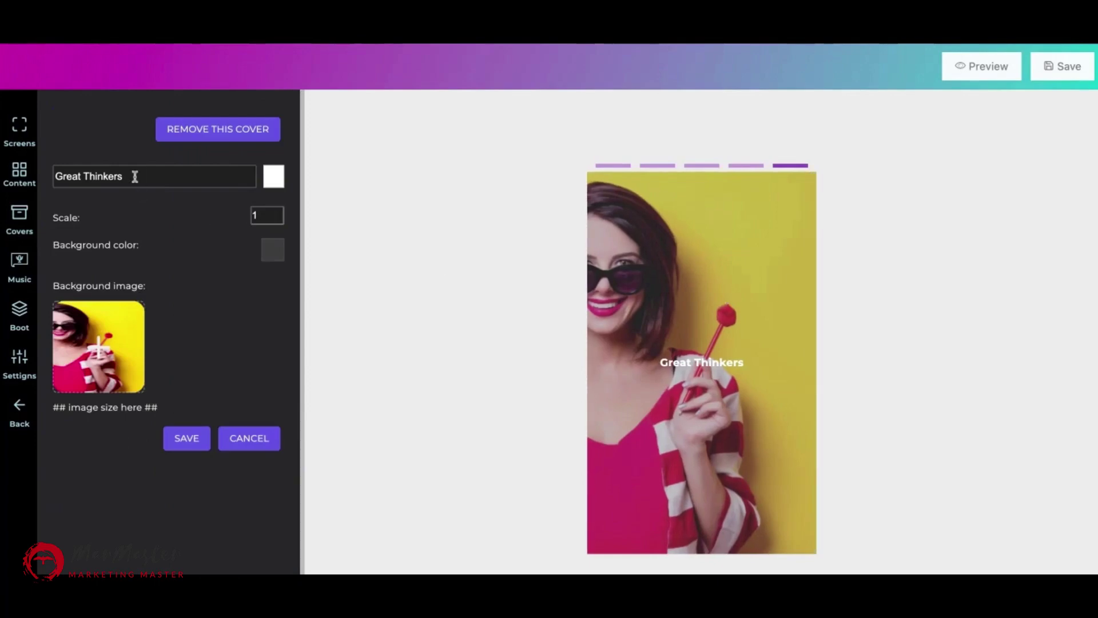
click(141, 175)
click(92, 352)
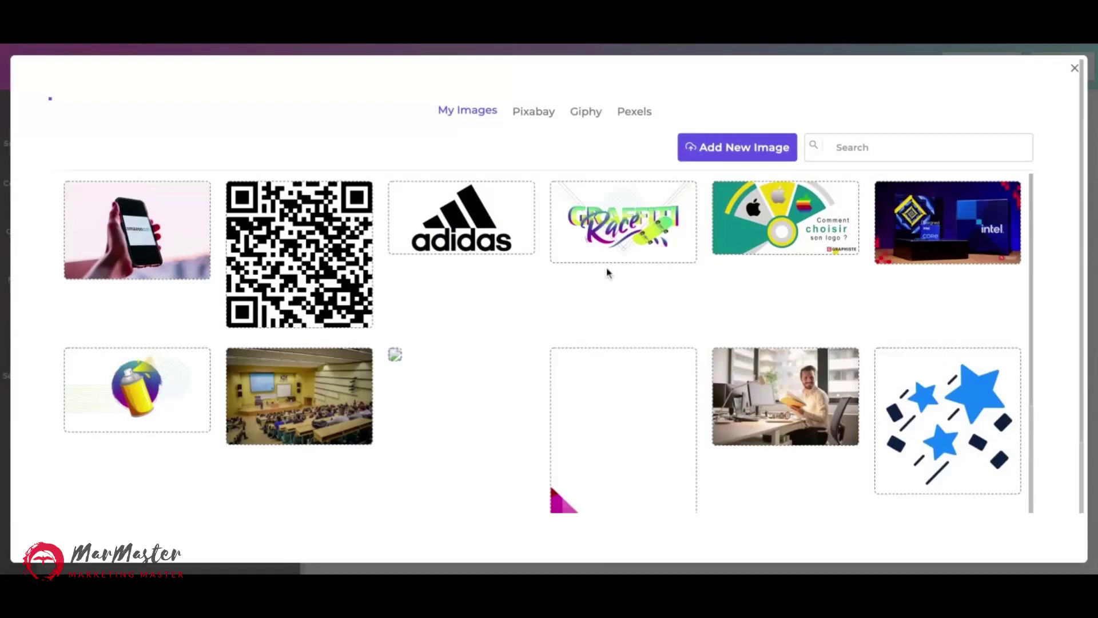
click(536, 112)
scroll(476, 404, down, 1)
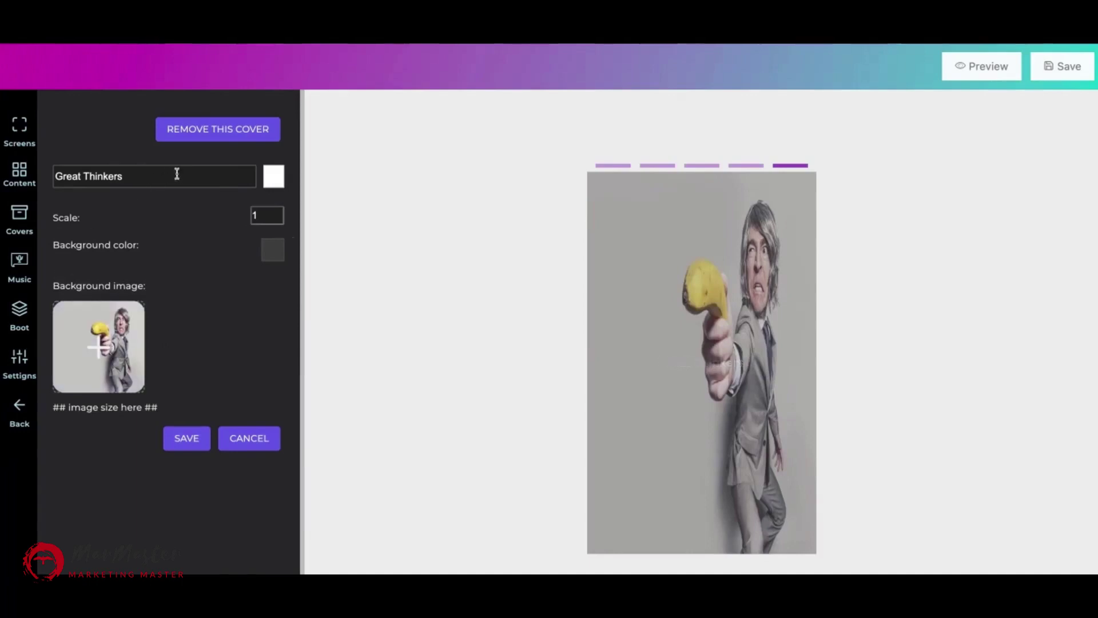
mouse_move(266, 216)
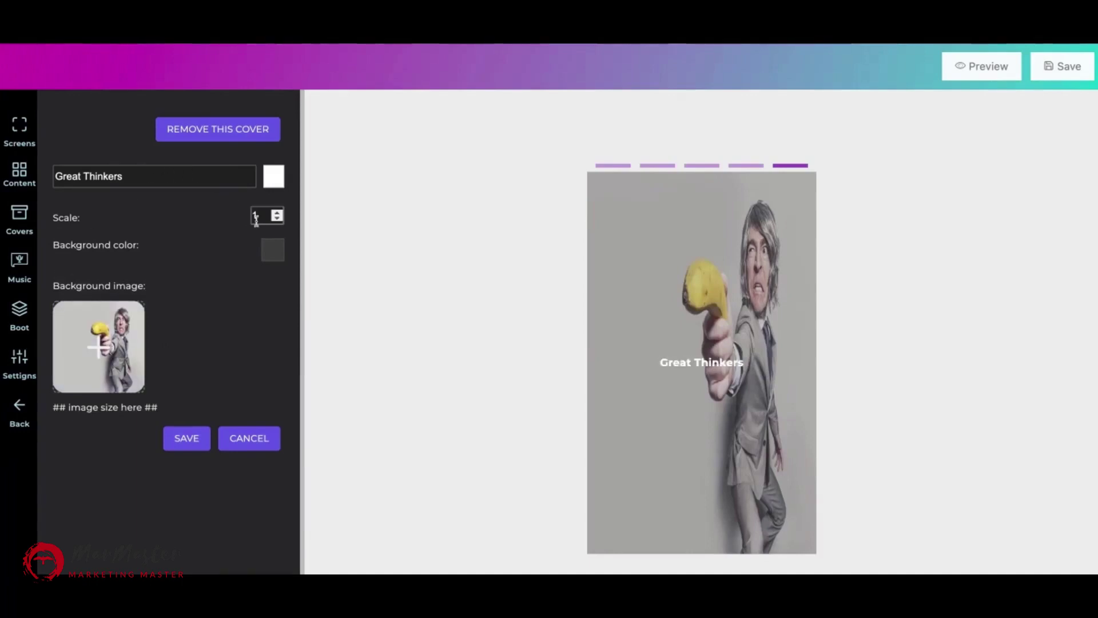
Use the Bright Future Corporate track as the campaign's music
click(25, 225)
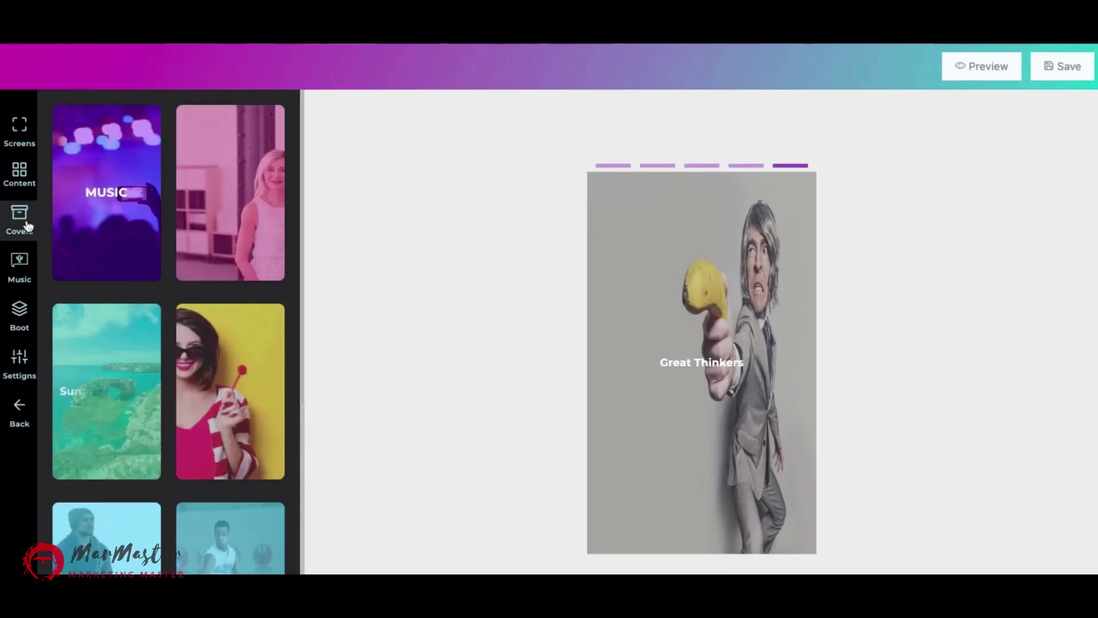
scroll(179, 368, down, 3)
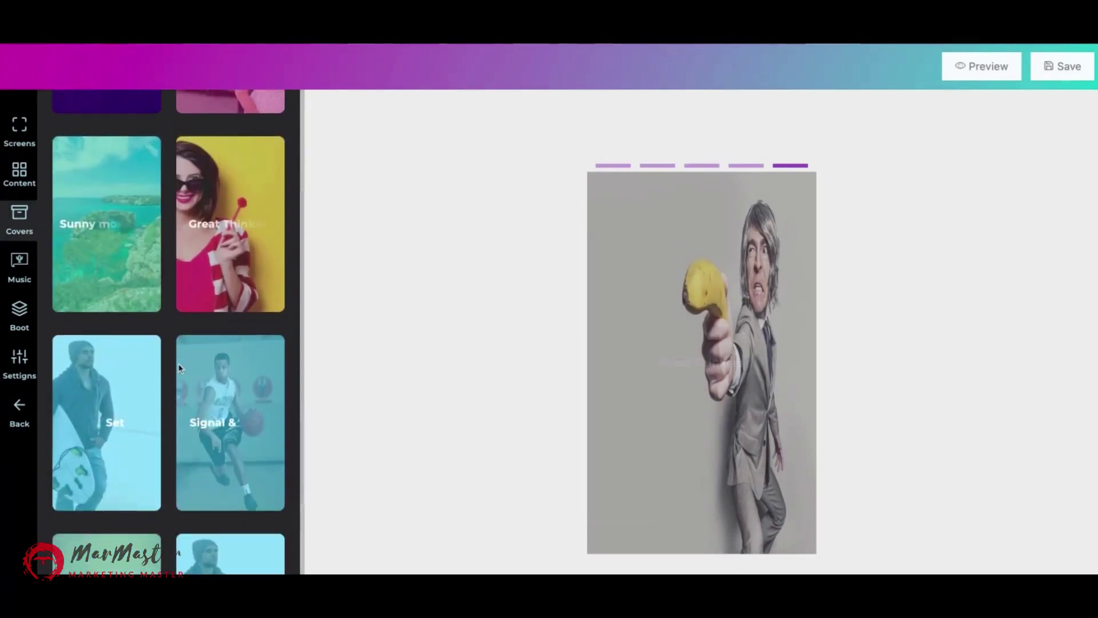
scroll(179, 367, up, 2)
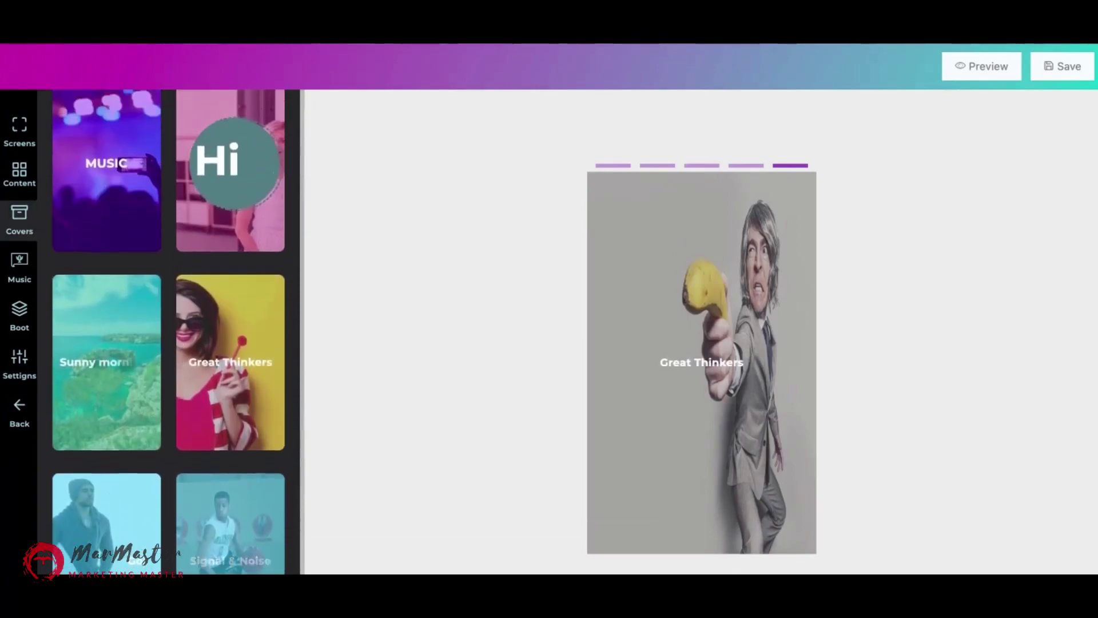
scroll(133, 262, up, 1)
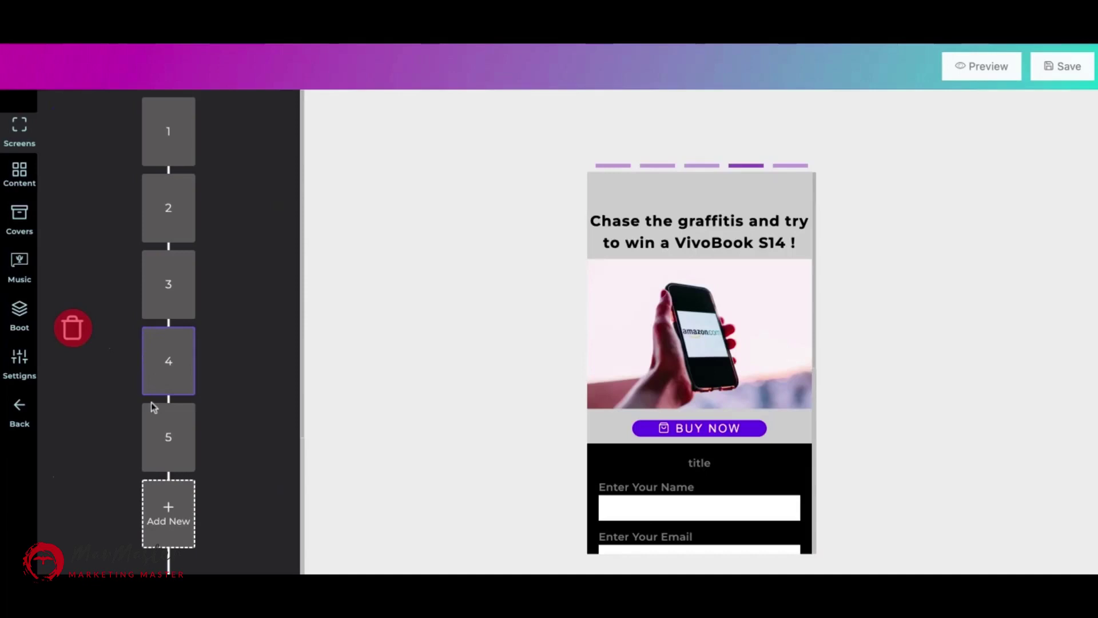
scroll(699, 412, down, 2)
scroll(698, 412, down, 5)
click(20, 269)
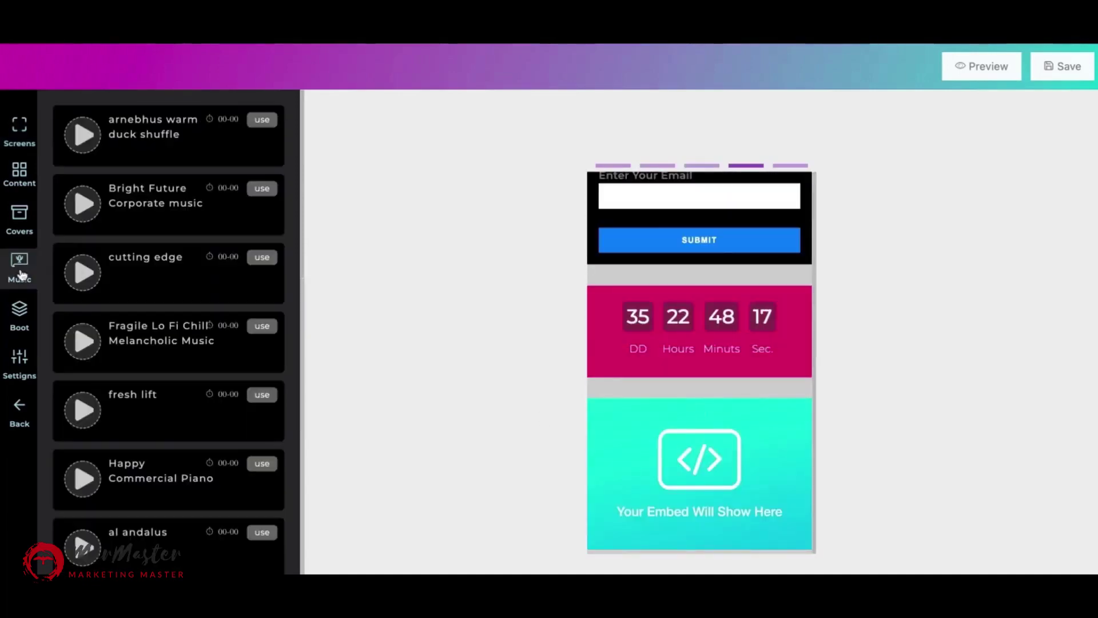
scroll(196, 326, down, 2)
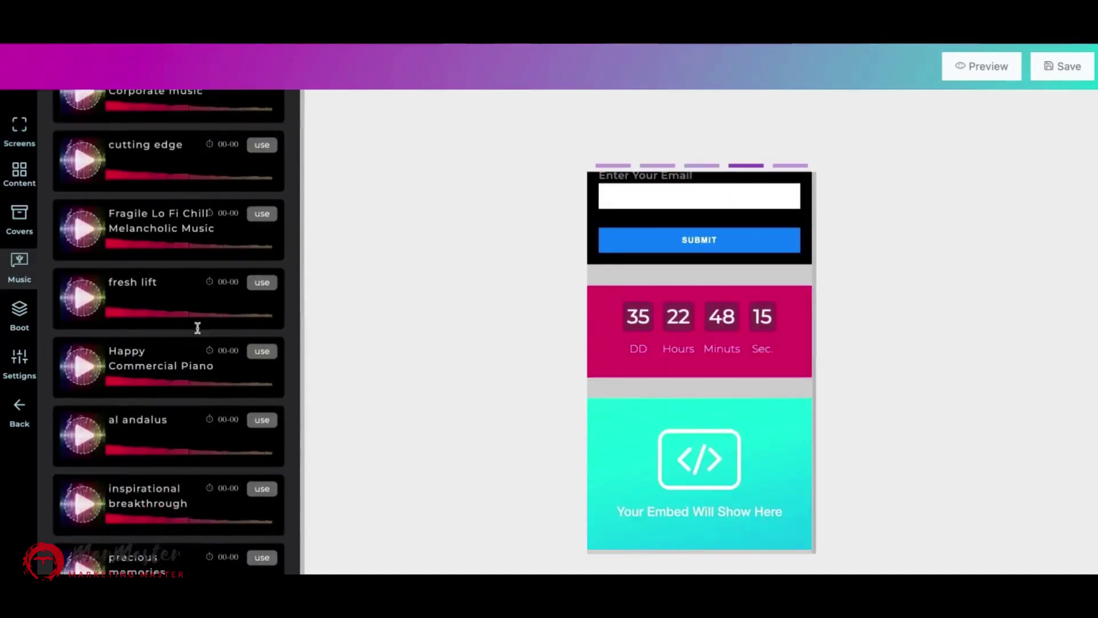
scroll(197, 327, down, 2)
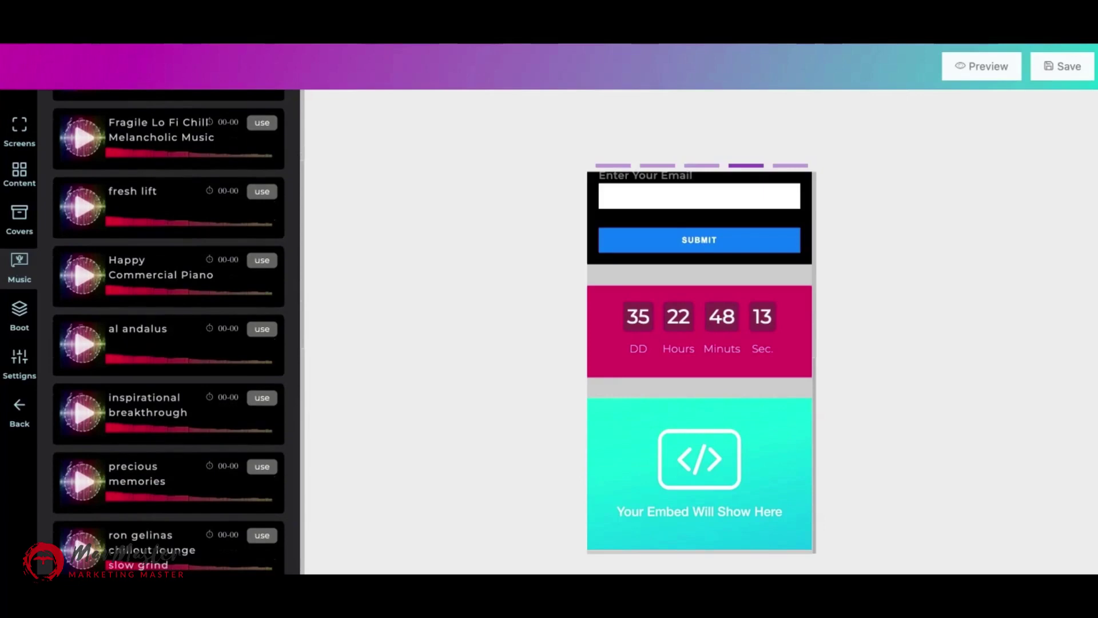
scroll(179, 194, up, 3)
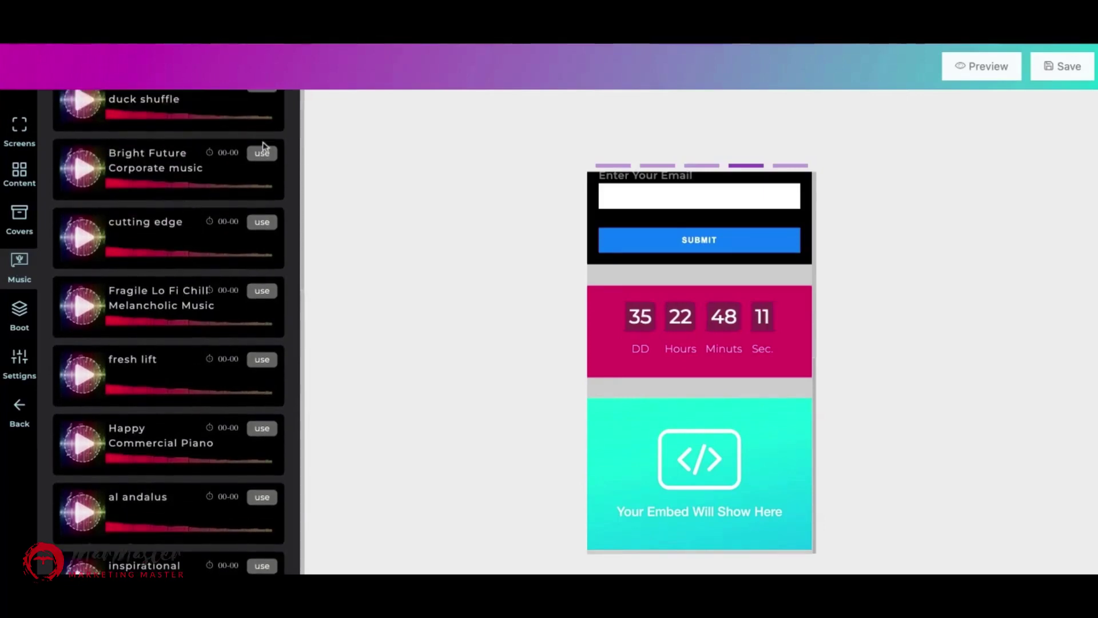
click(263, 152)
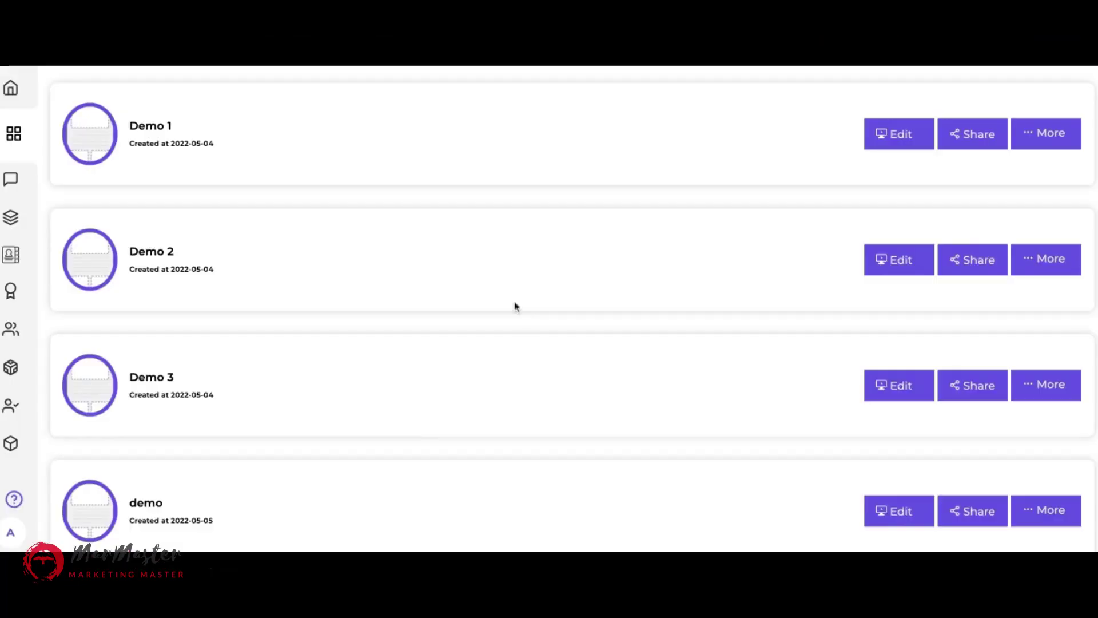
Copy the demo campaign's share link, then go to the empty chatbots page
scroll(618, 387, down, 1)
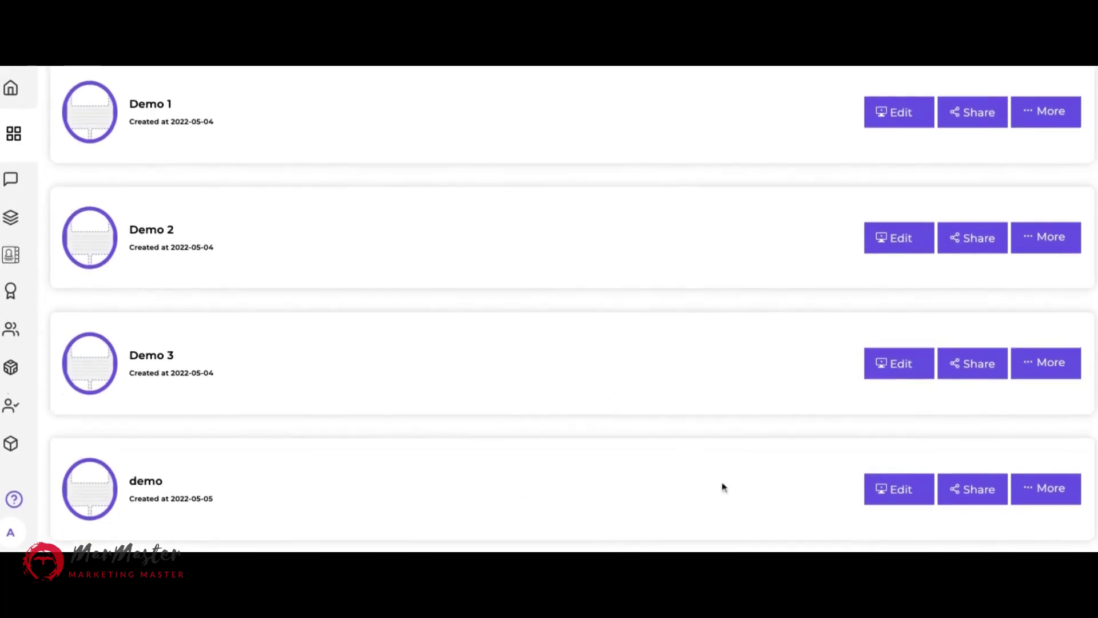
click(1041, 489)
scroll(1025, 509, down, 2)
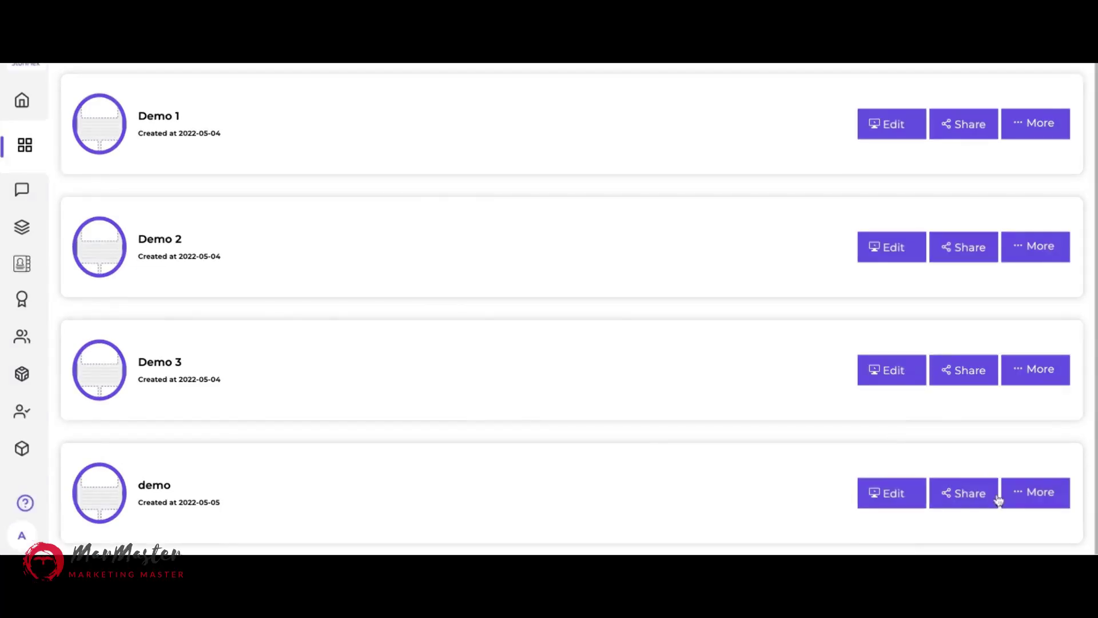
click(996, 498)
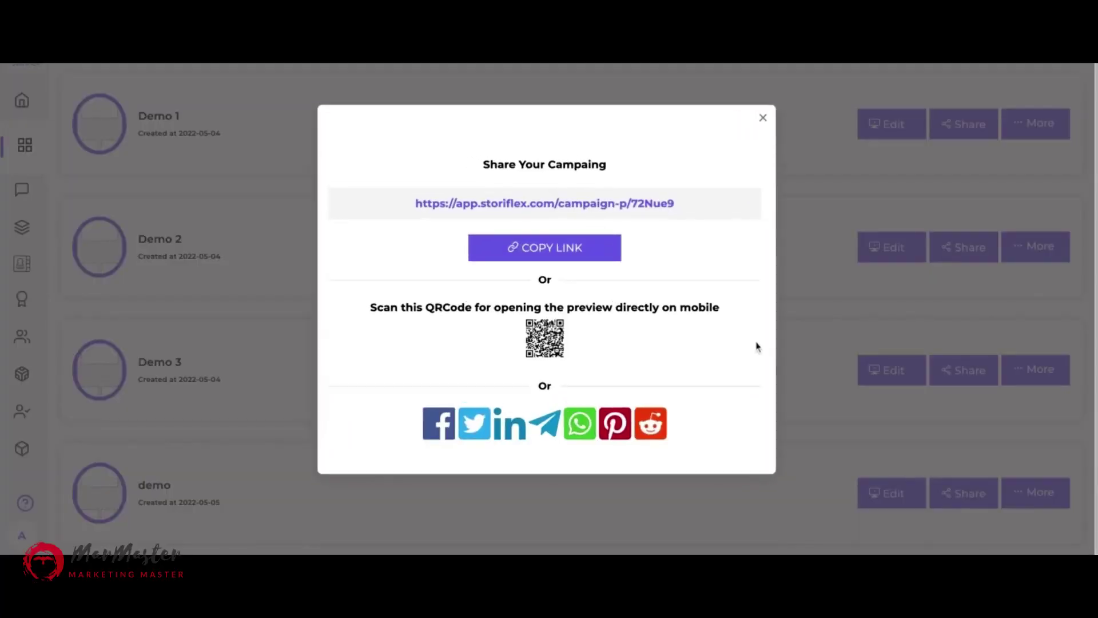
click(511, 248)
click(763, 118)
click(21, 189)
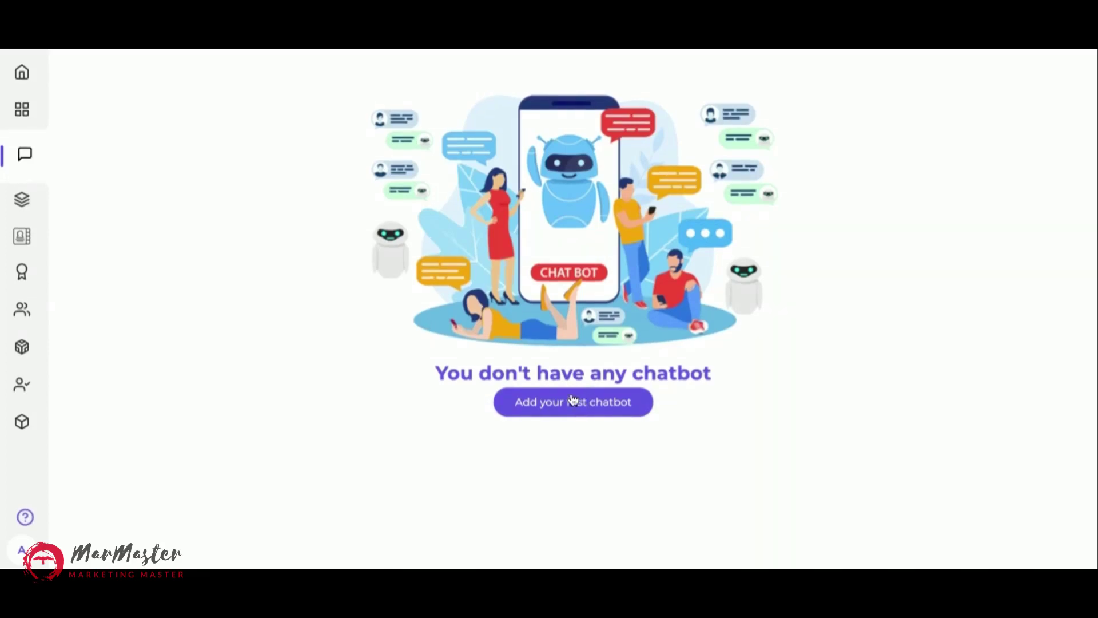
Create a new chatbot titled 'tit' and save it
click(537, 403)
click(446, 226)
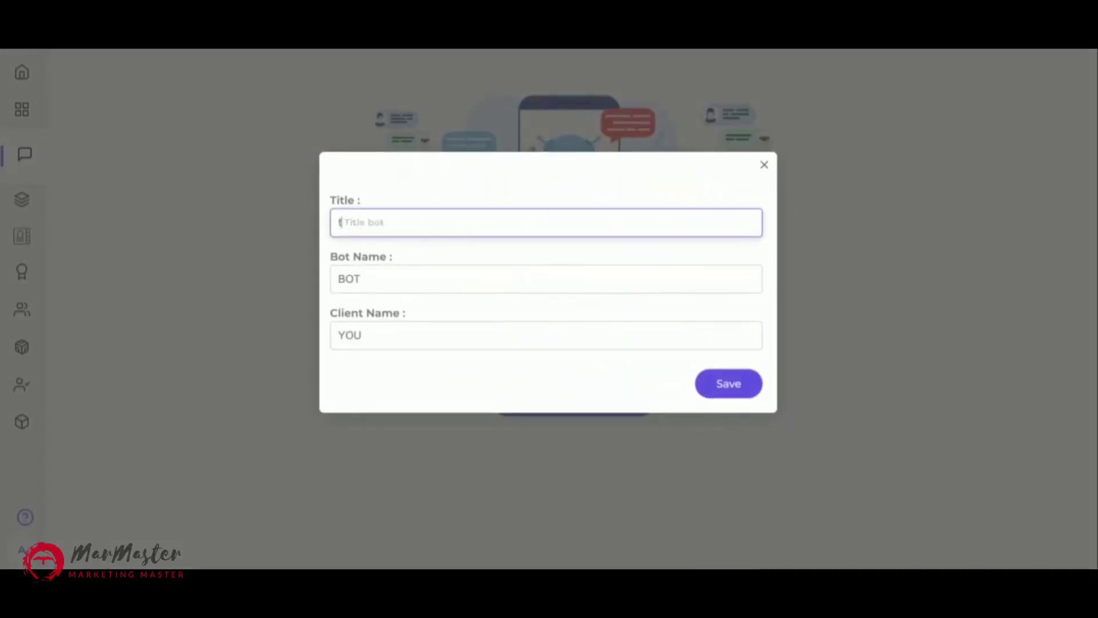
text(title)
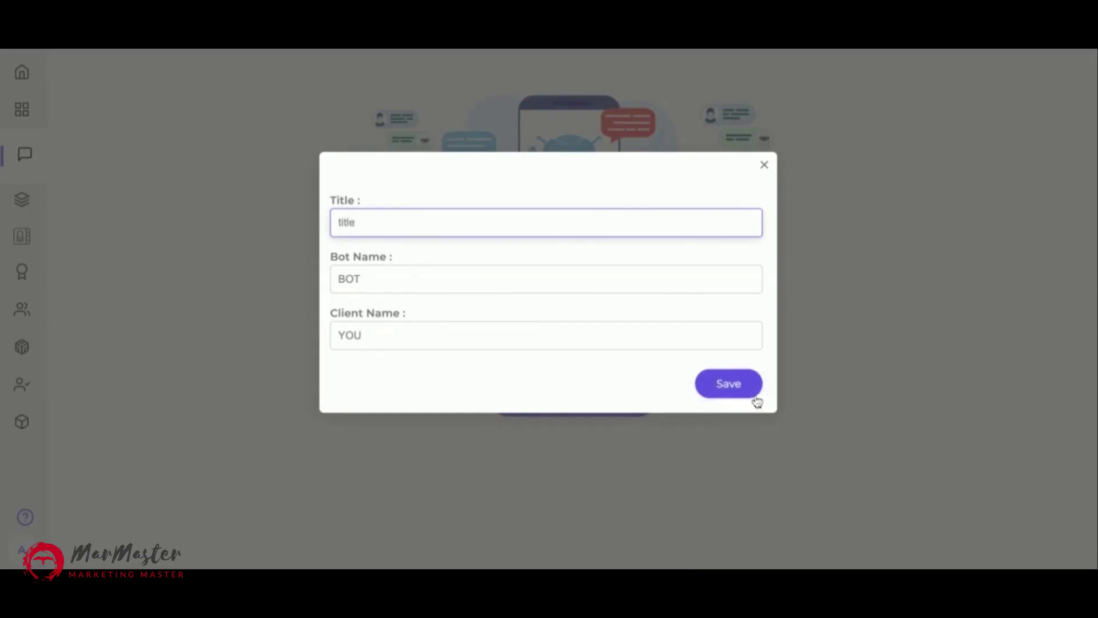
click(753, 394)
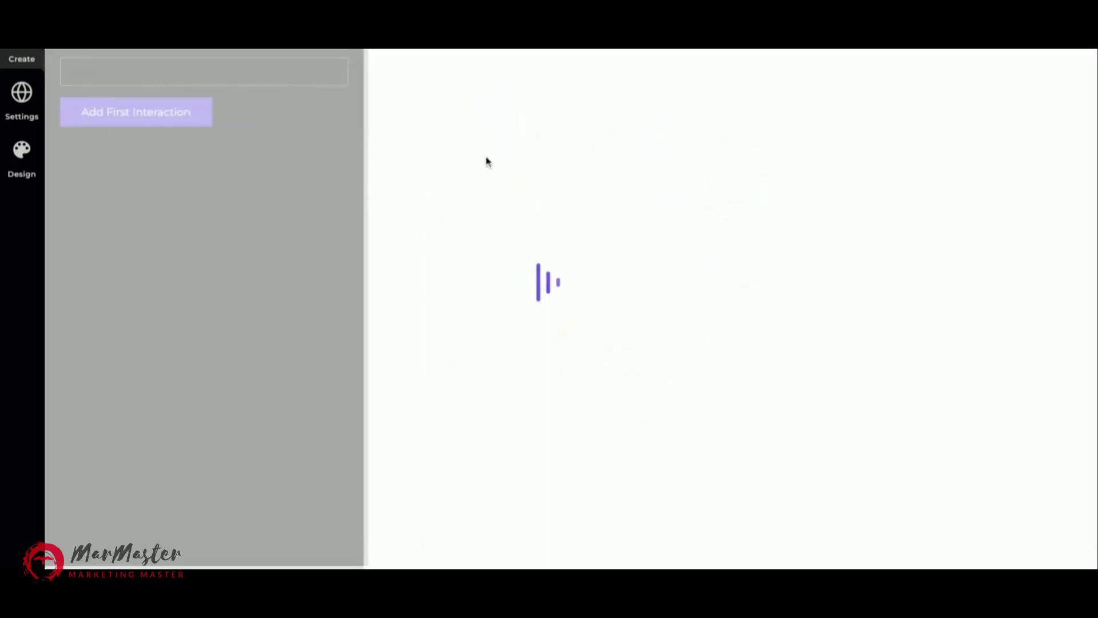
Add a Message step and a Last Name question to the chatbot, then preview it
click(110, 140)
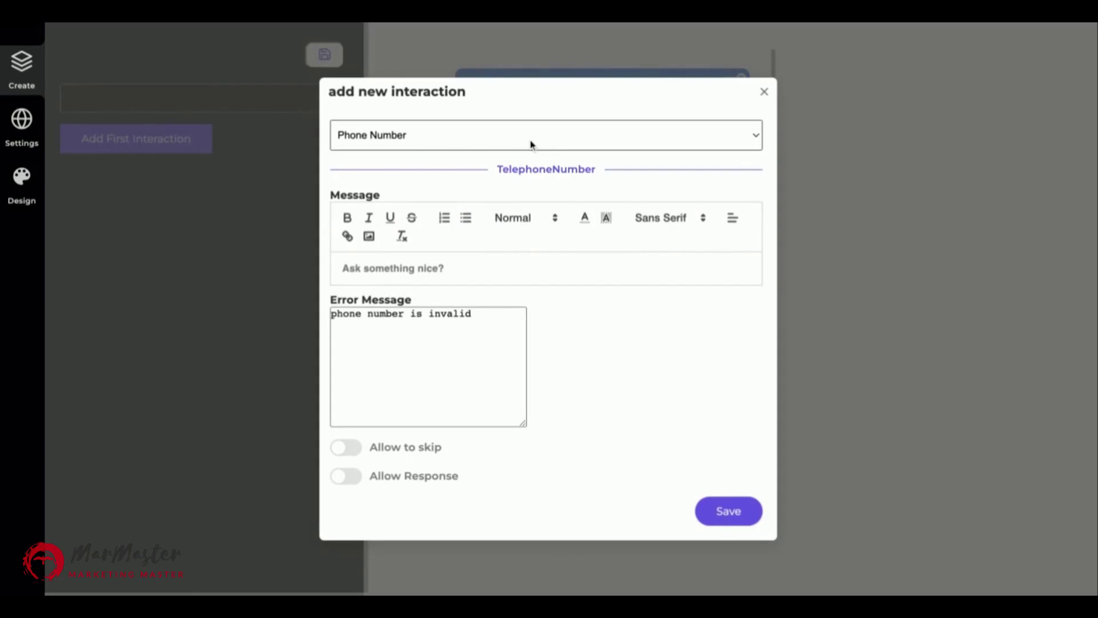
click(716, 422)
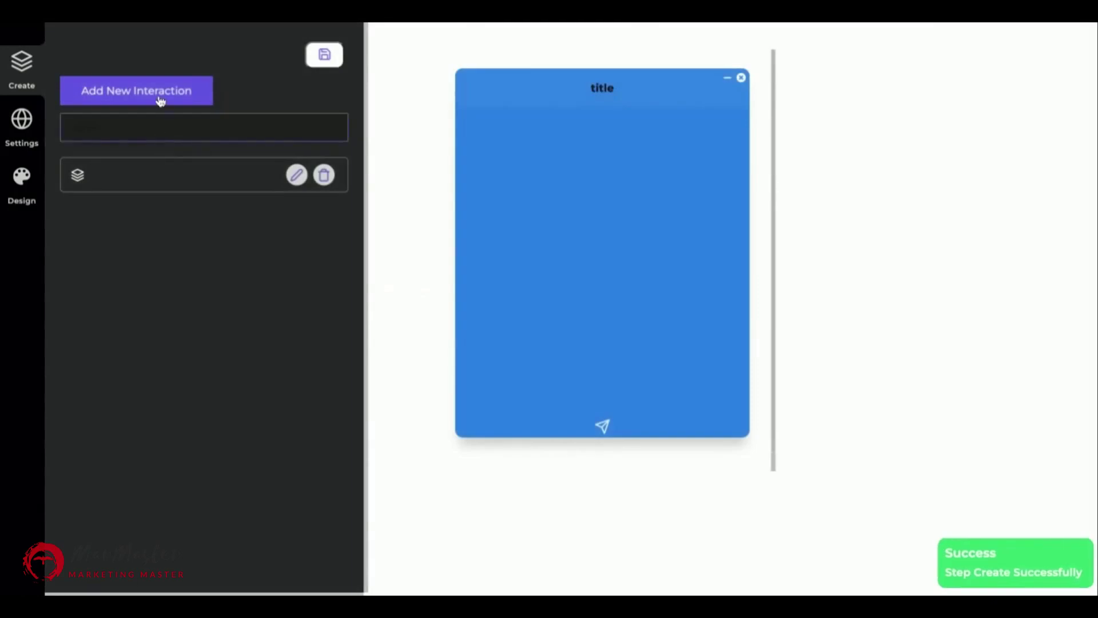
click(160, 101)
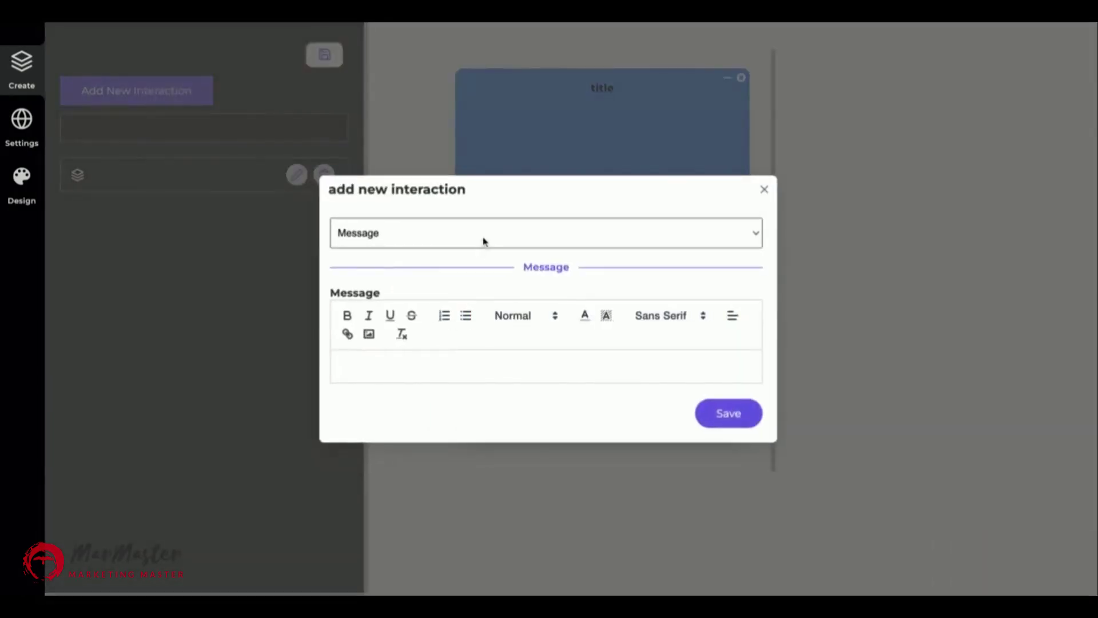
click(709, 452)
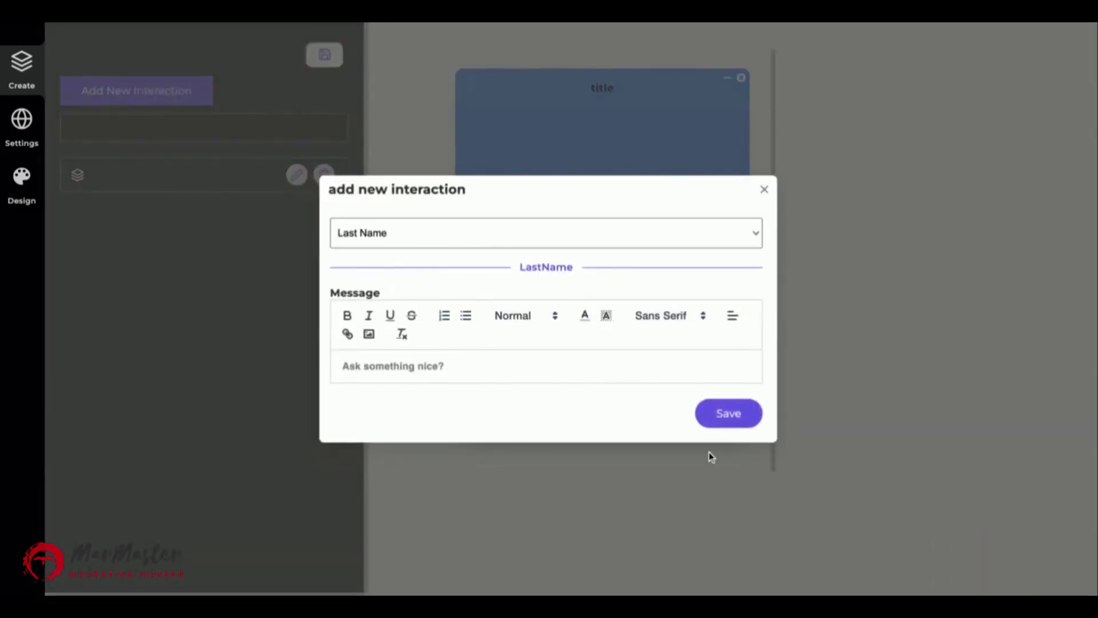
click(728, 424)
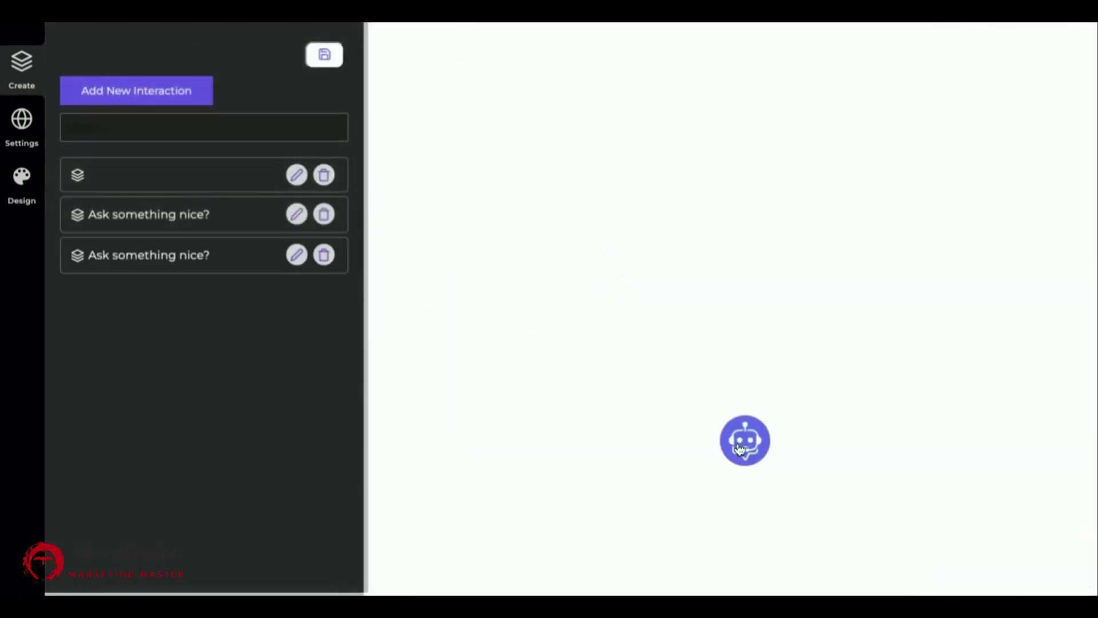
click(741, 447)
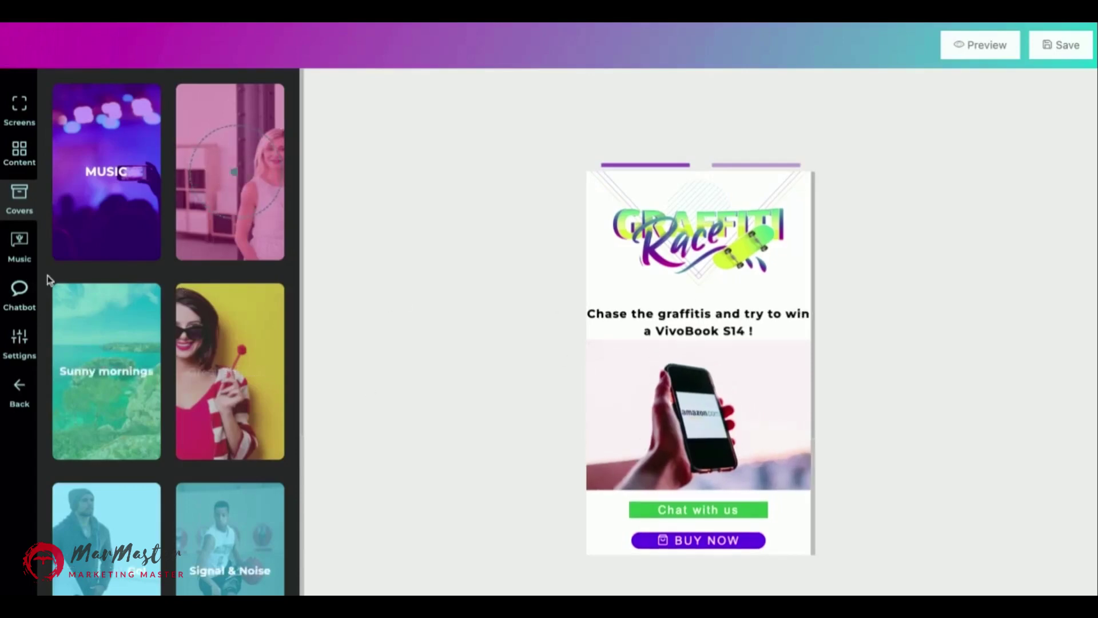
Show the demo 1 chatbot on screen 1 and preview the campaign
click(22, 291)
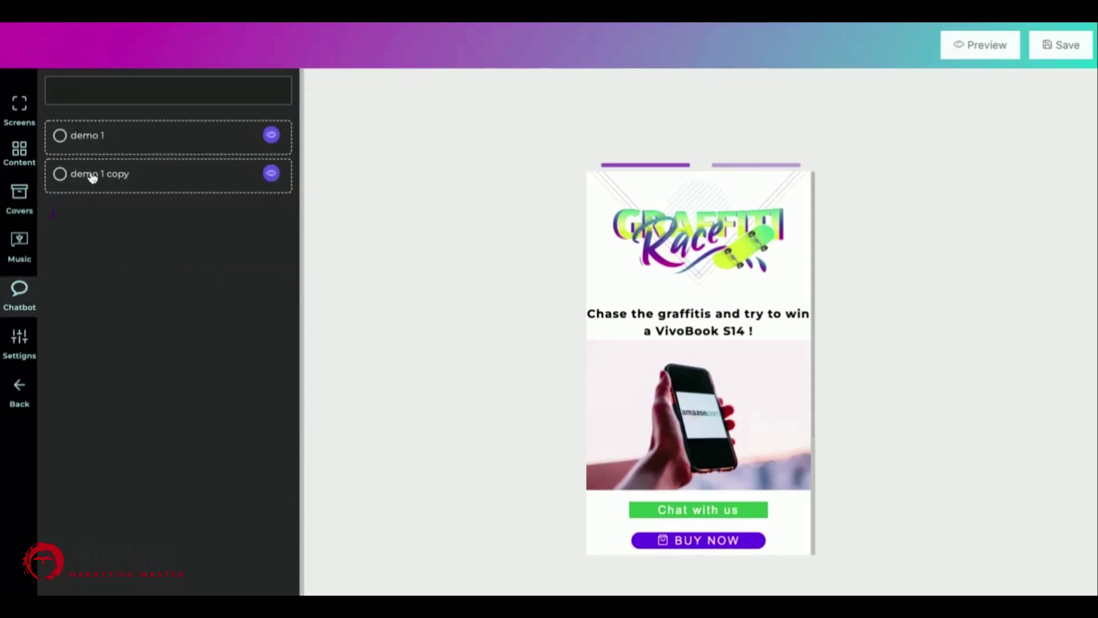
click(60, 138)
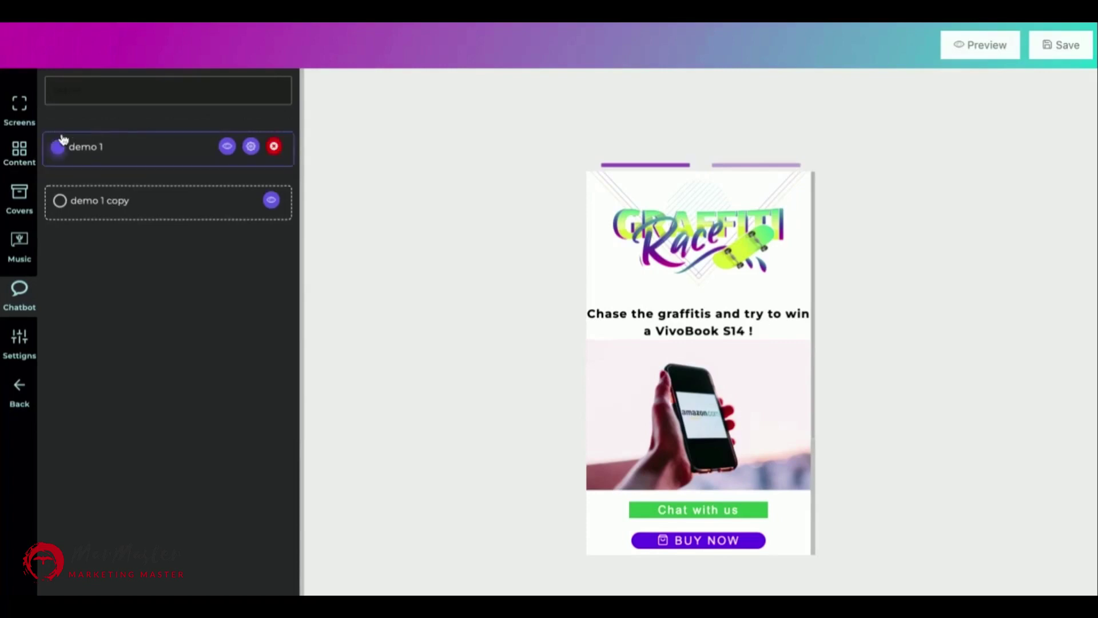
click(250, 146)
click(225, 163)
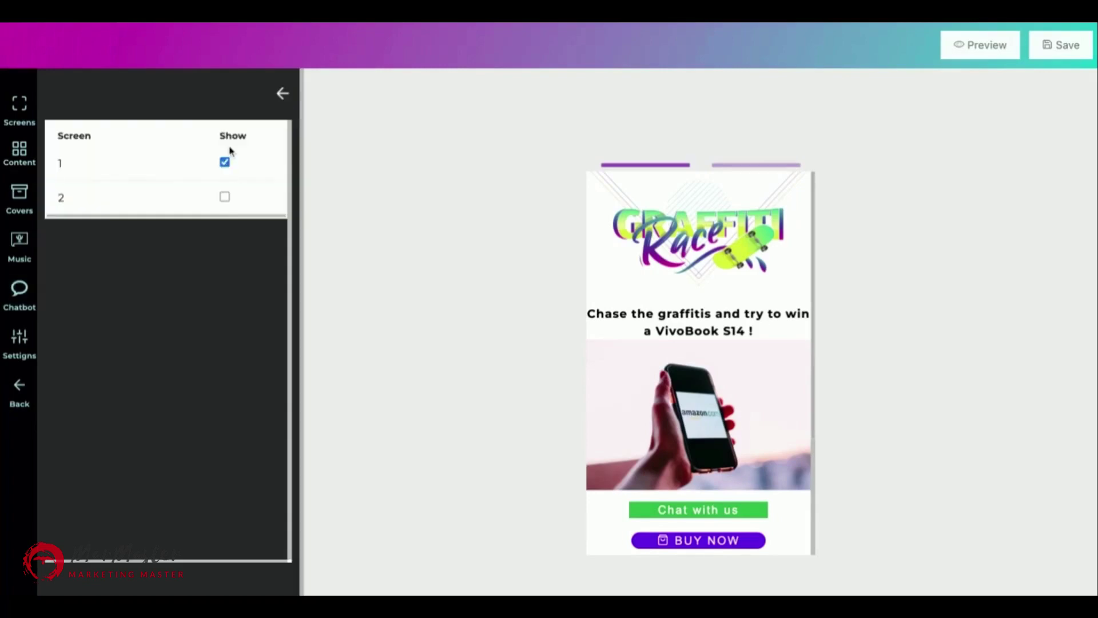
click(282, 94)
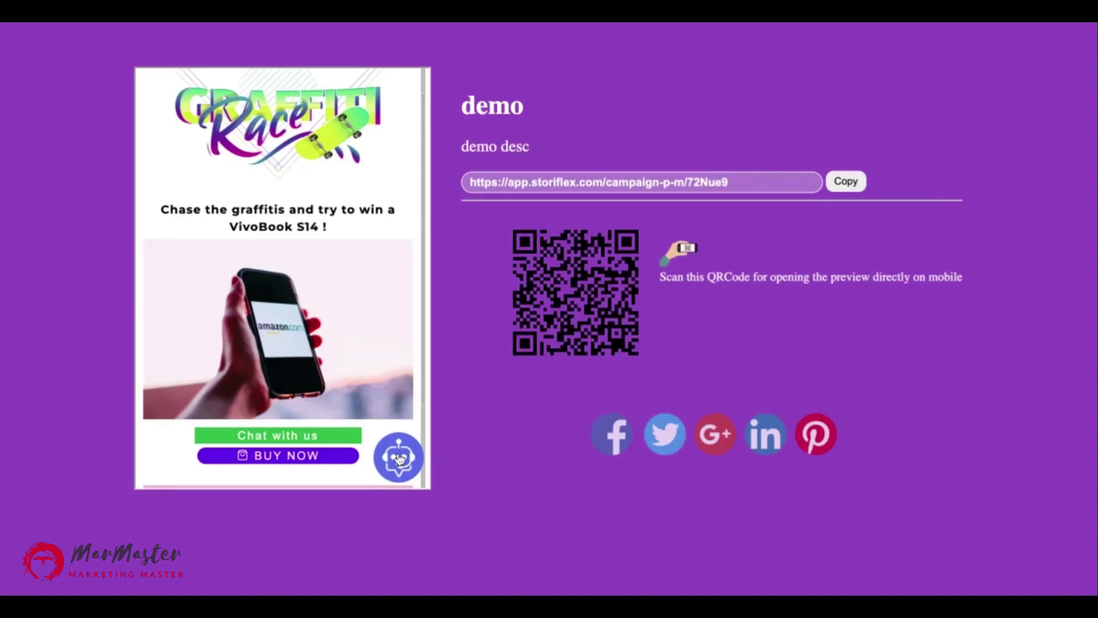
click(399, 459)
mouse_move(684, 334)
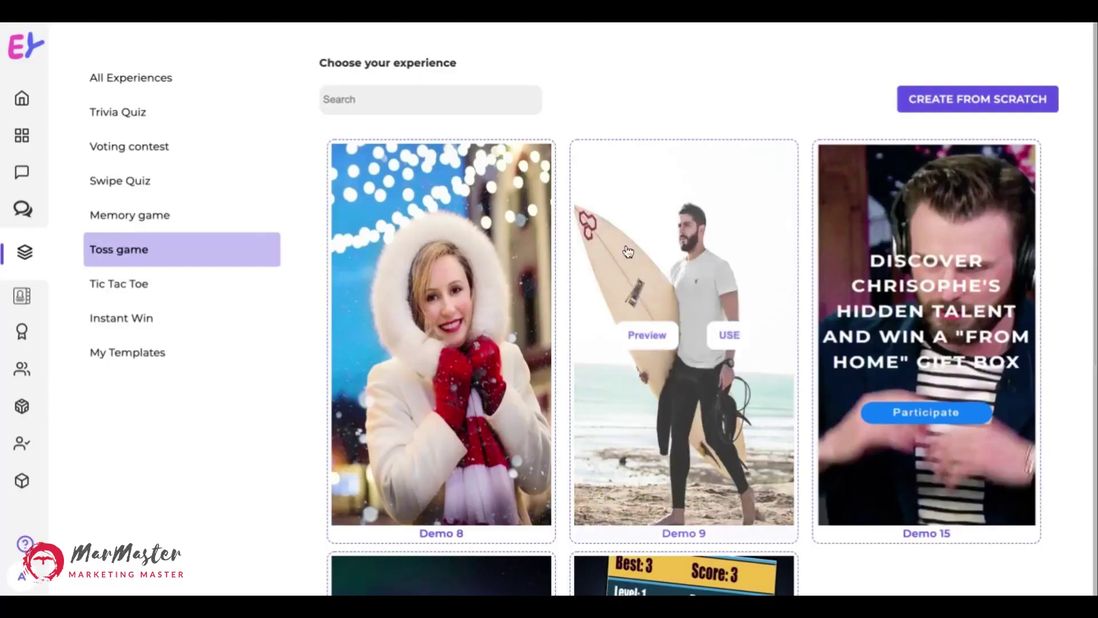
Browse the experience templates under the All category
scroll(627, 251, down, 3)
scroll(628, 252, down, 4)
scroll(627, 252, up, 7)
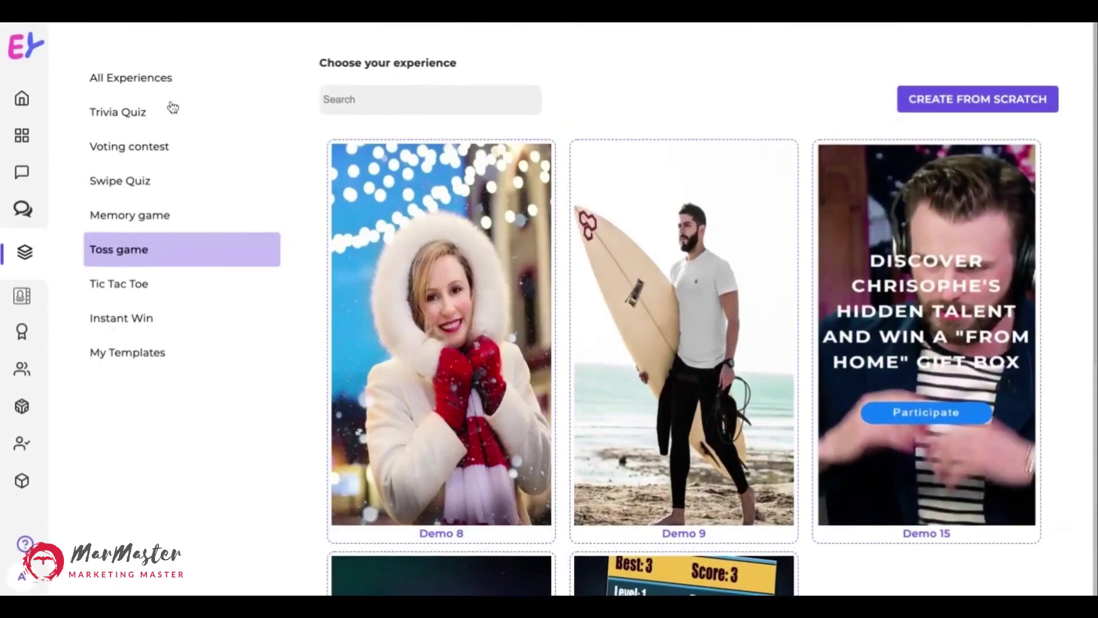
click(147, 86)
scroll(441, 172, down, 3)
scroll(457, 374, down, 7)
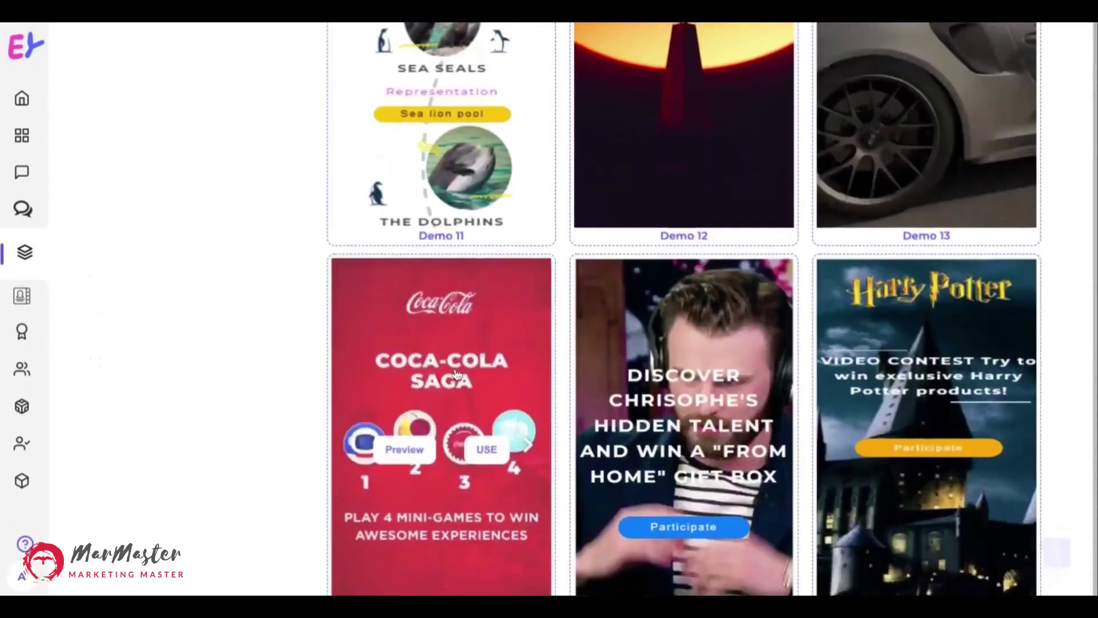
scroll(457, 375, up, 3)
scroll(372, 309, up, 3)
scroll(275, 228, up, 4)
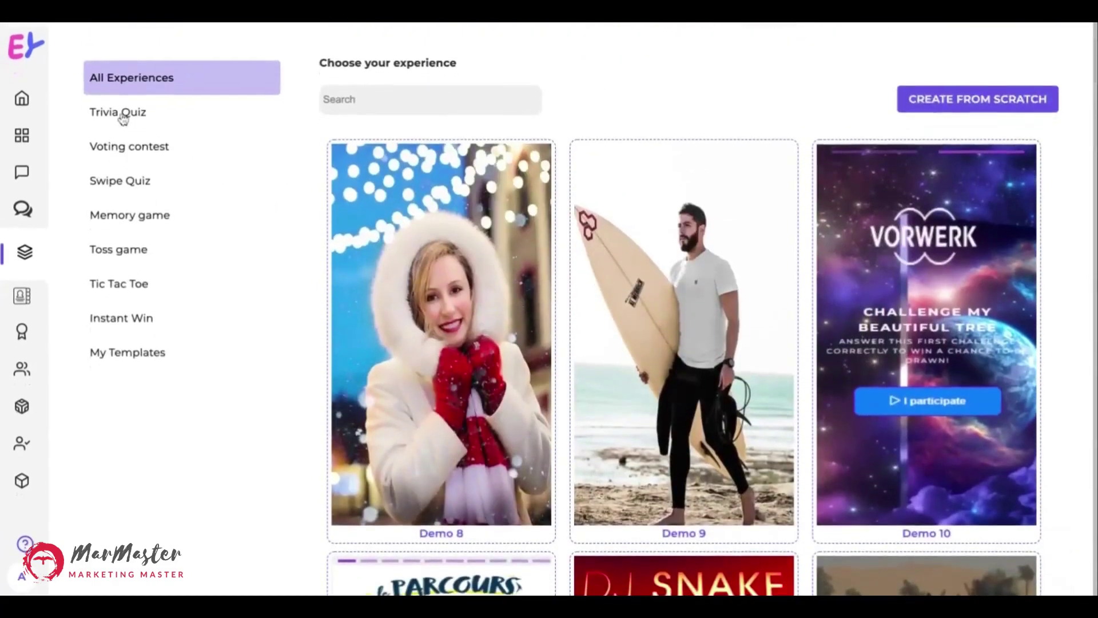
Filter templates by Trivia Quiz, Voting contest, Swipe Quiz, Memory, Toss, Tic Tac Toe and Instant Win
click(123, 118)
click(118, 152)
click(114, 180)
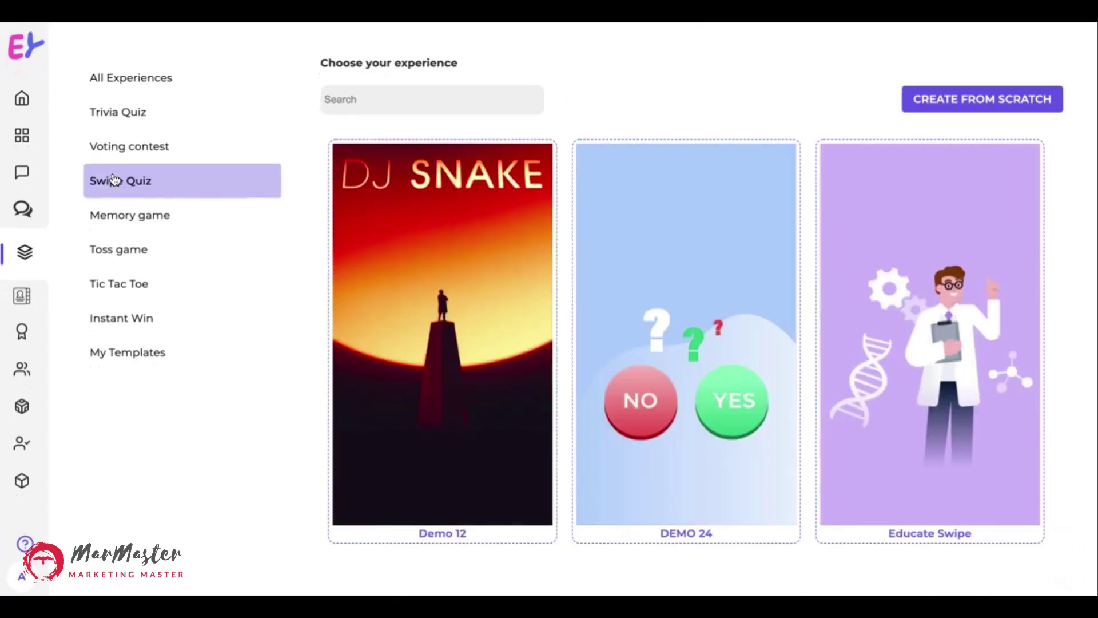
click(119, 221)
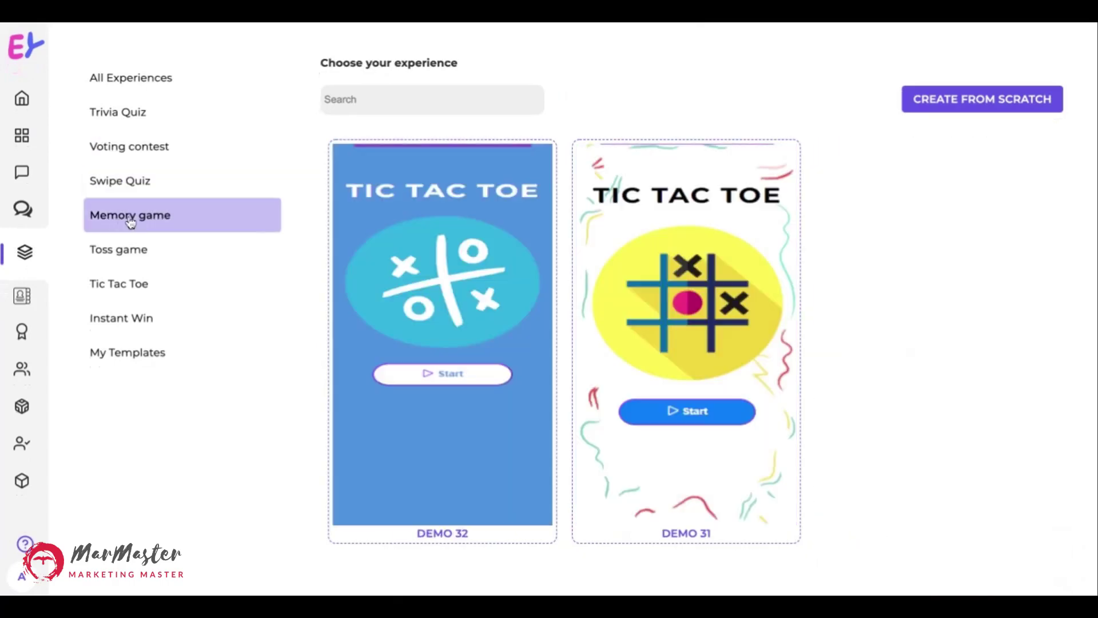
click(113, 255)
click(119, 293)
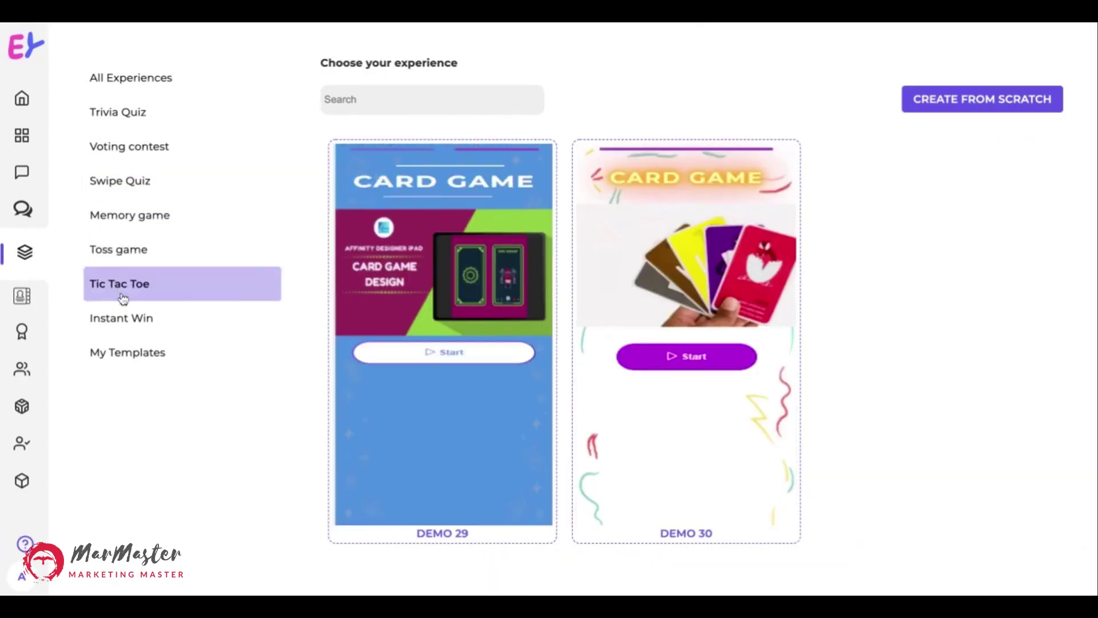
click(123, 320)
scroll(359, 435, down, 2)
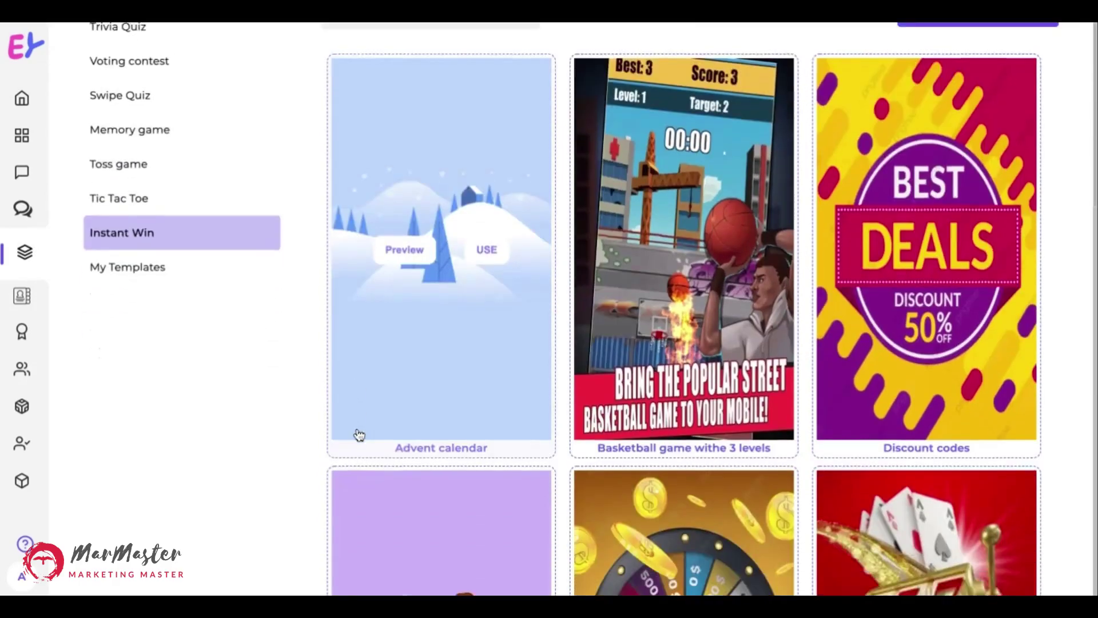
scroll(359, 435, down, 5)
scroll(358, 435, down, 4)
scroll(359, 435, down, 3)
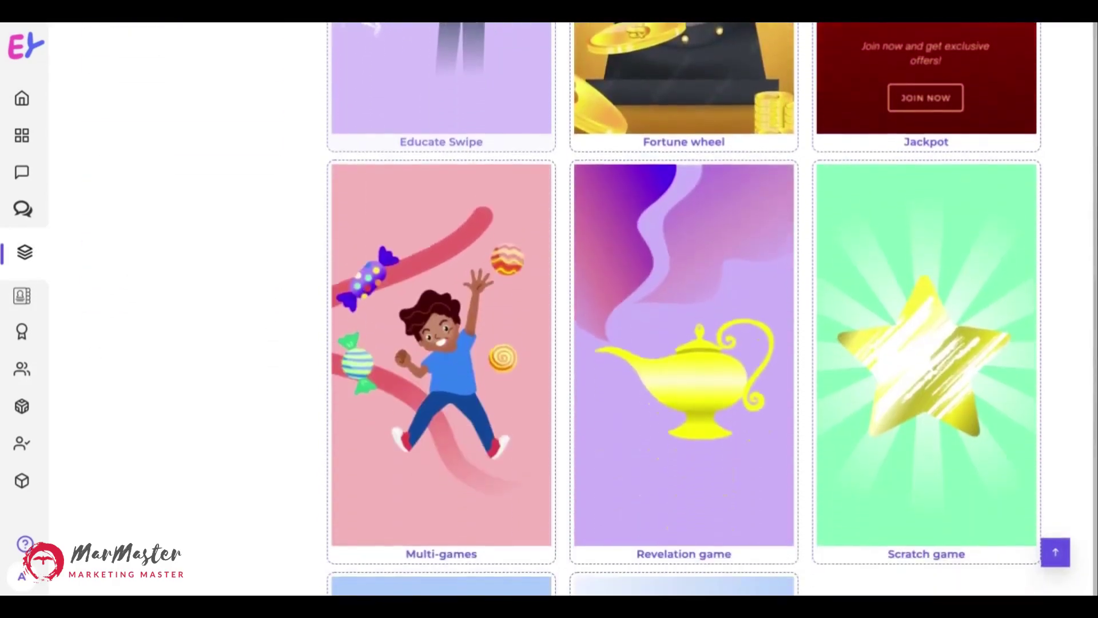
scroll(359, 434, down, 6)
scroll(359, 434, up, 9)
scroll(686, 309, up, 5)
scroll(686, 309, up, 2)
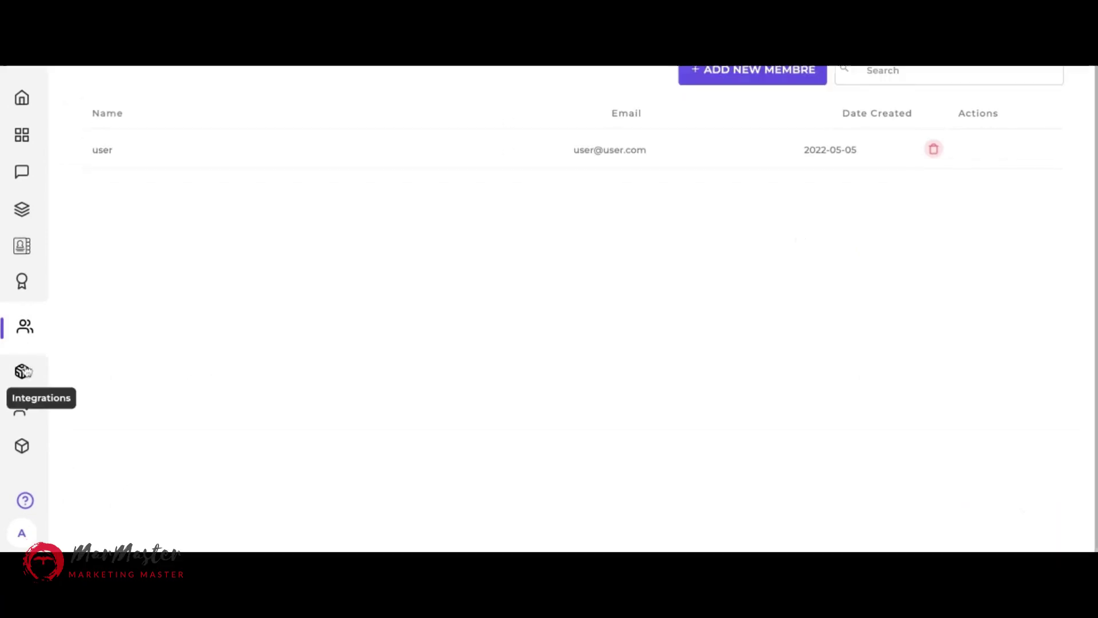
Open the Integrations page and view the ConvertKit and GetResponse connection forms
click(25, 367)
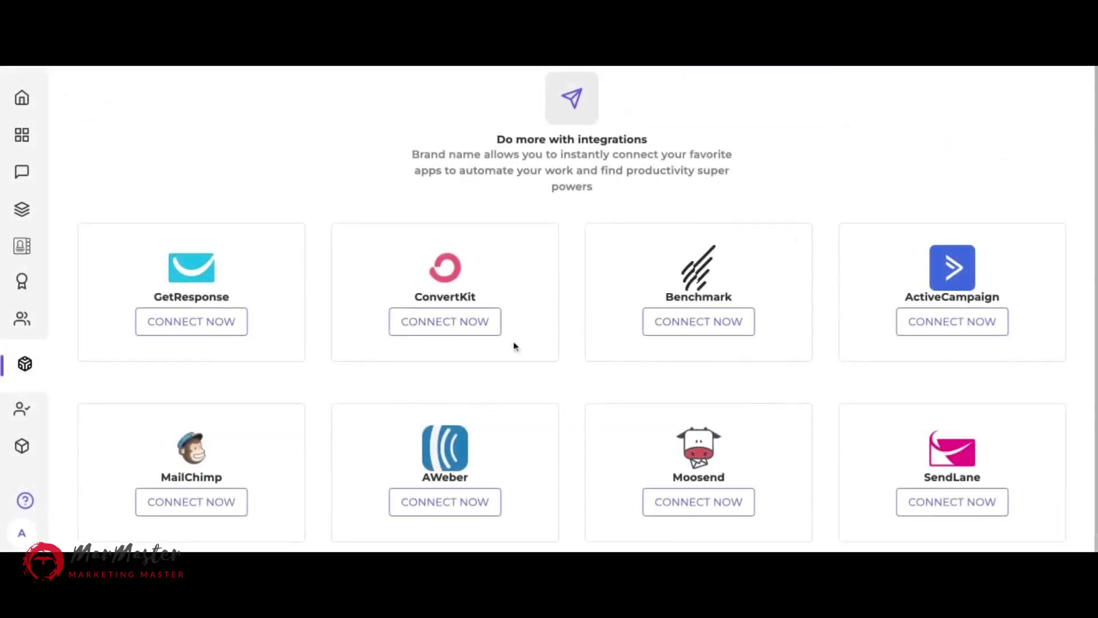
scroll(592, 437, down, 1)
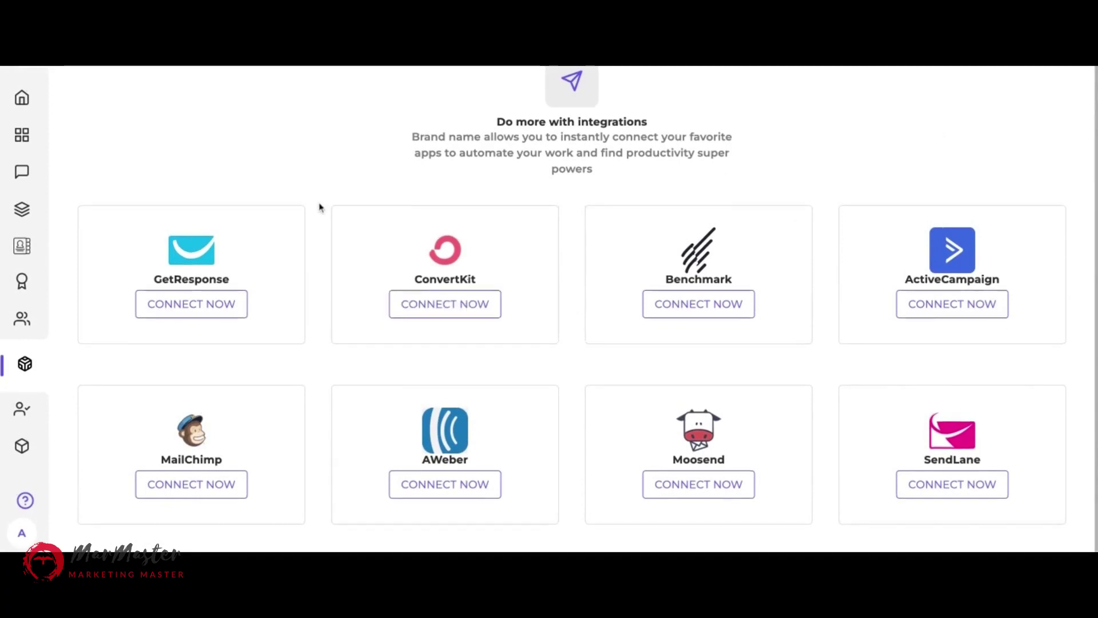
scroll(319, 207, up, 1)
click(424, 326)
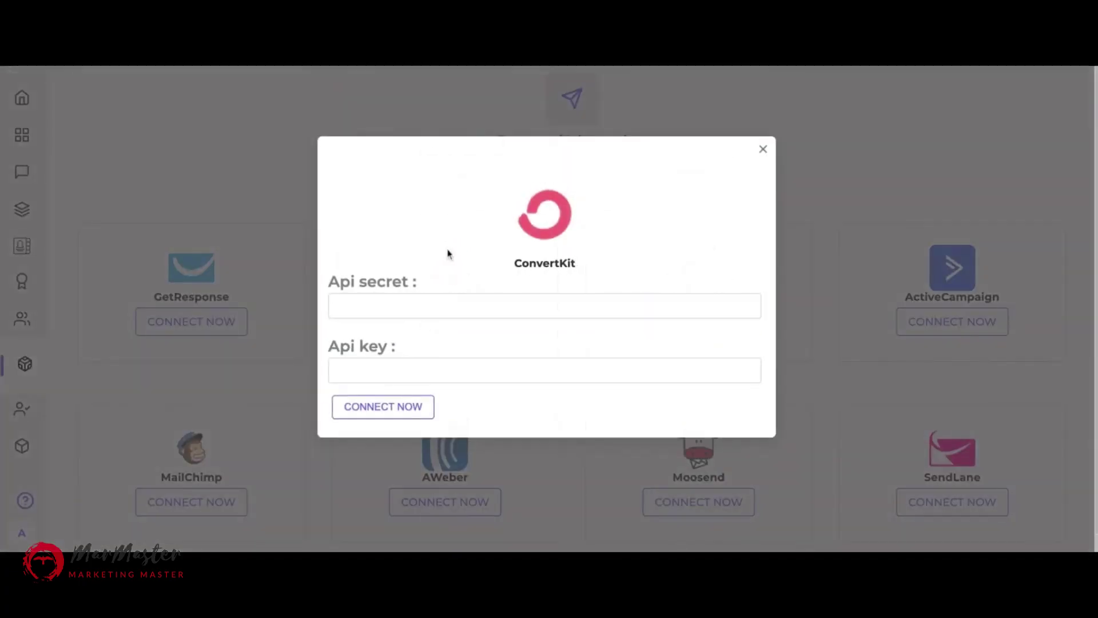
click(762, 150)
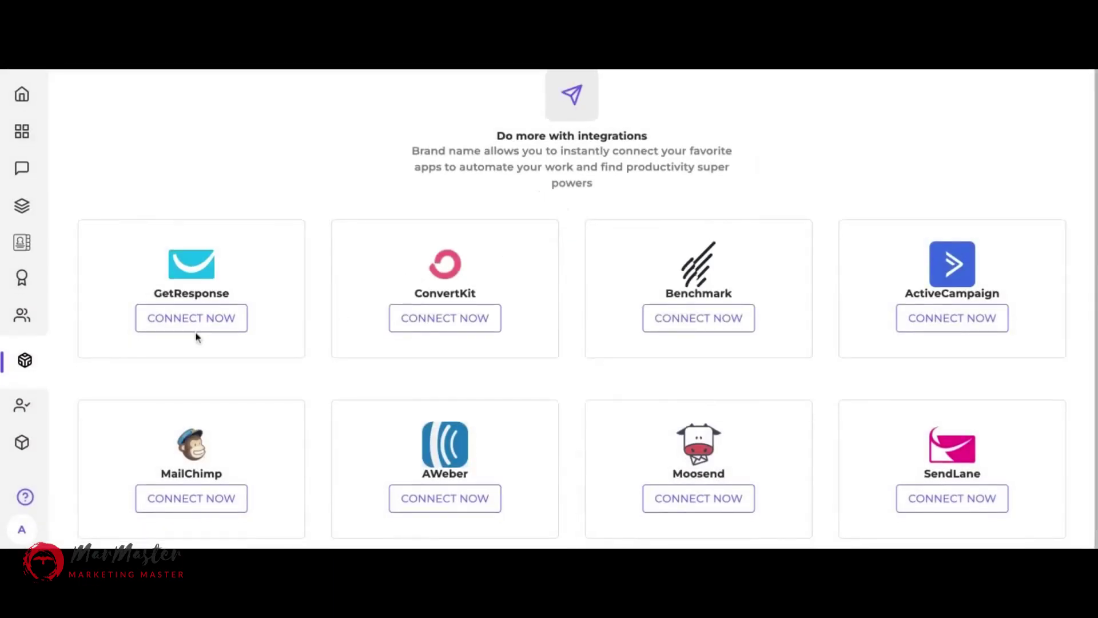
click(210, 322)
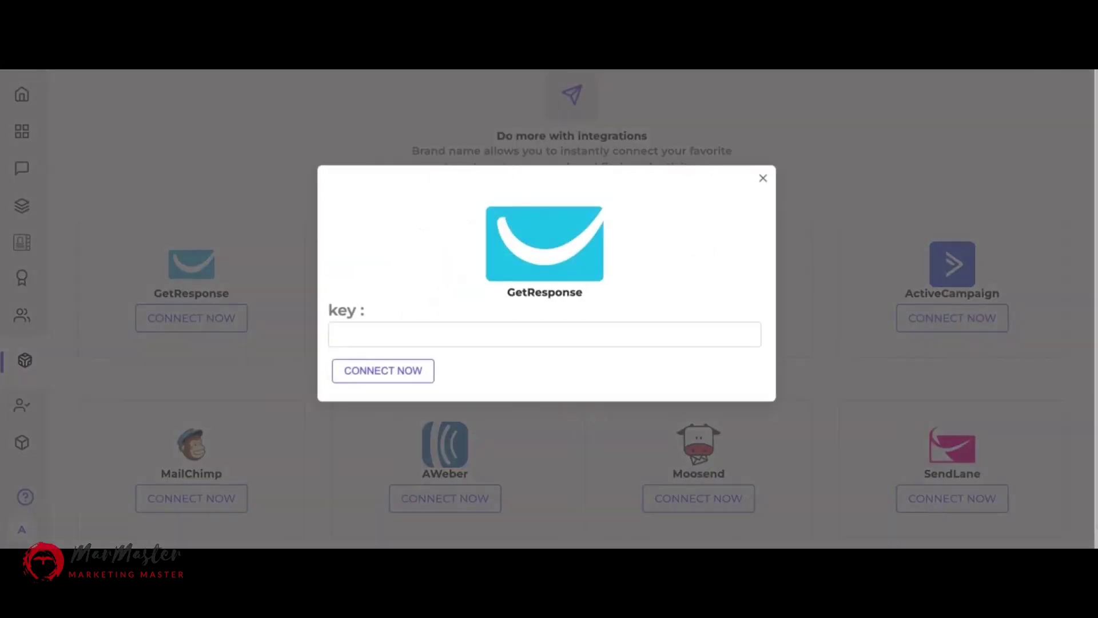
click(763, 178)
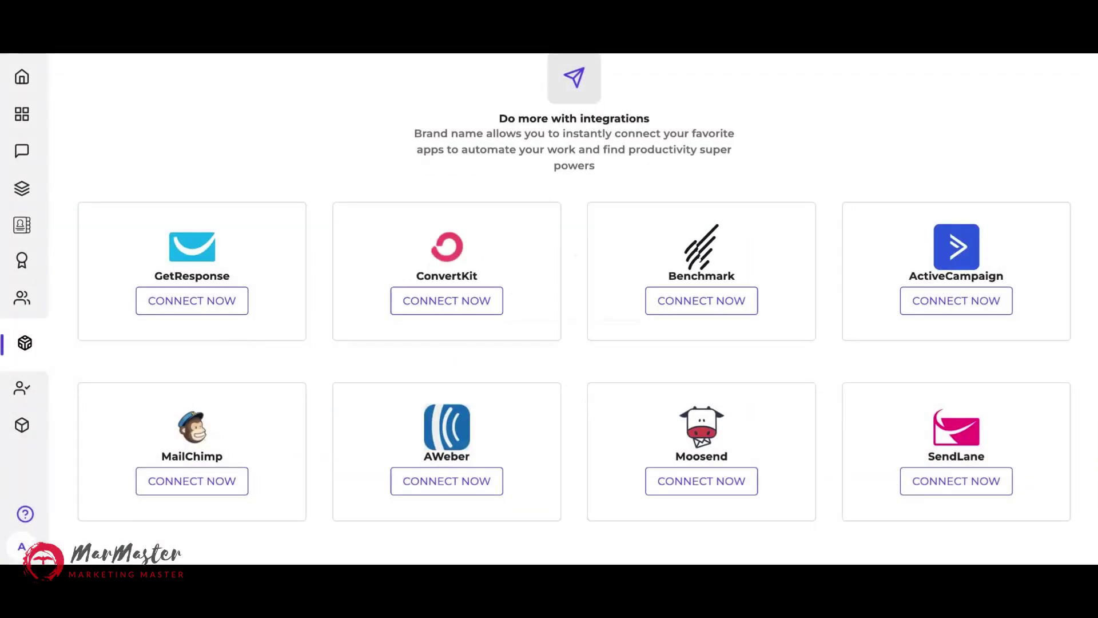